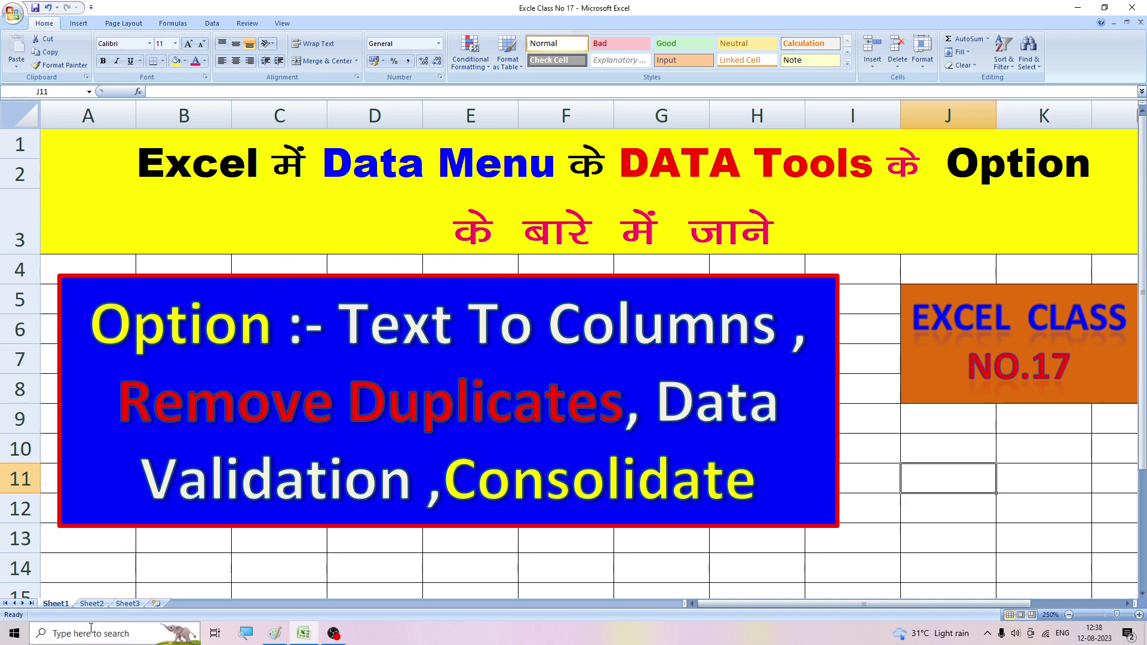
Step: Search 'excel' from the Start menu and launch Microsoft Office Excel 2007
{"action": "left_click", "coordinate": [15, 634]}
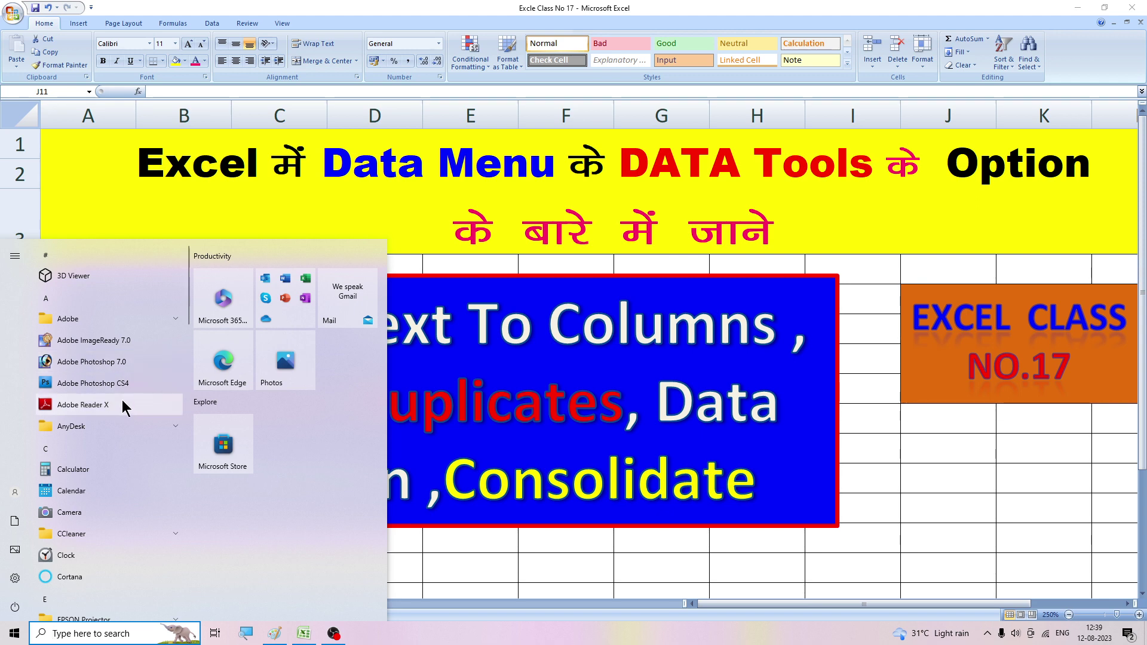
{"action": "left_click", "coordinate": [57, 634]}
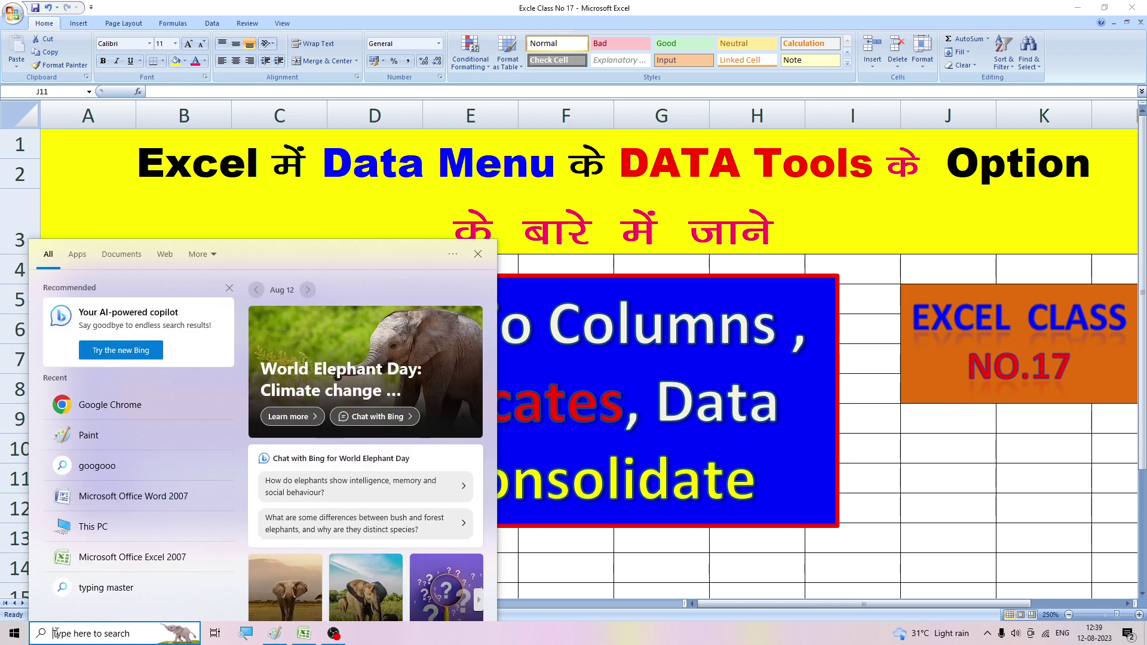
{"action": "type", "text": "e"}
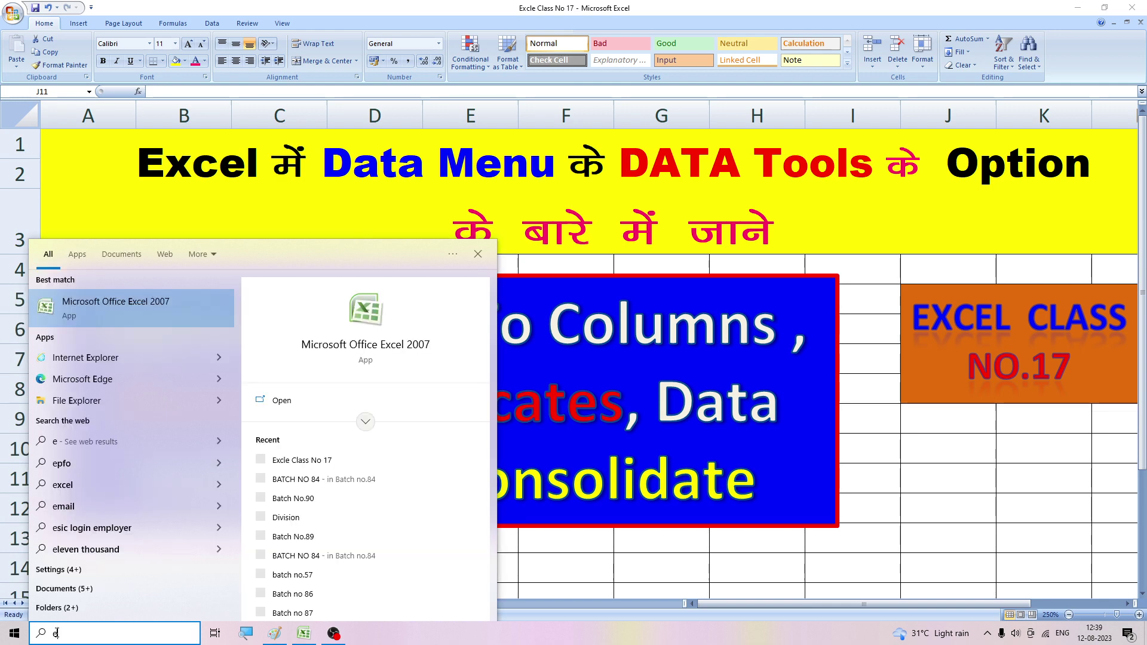
{"action": "type", "text": "xcel"}
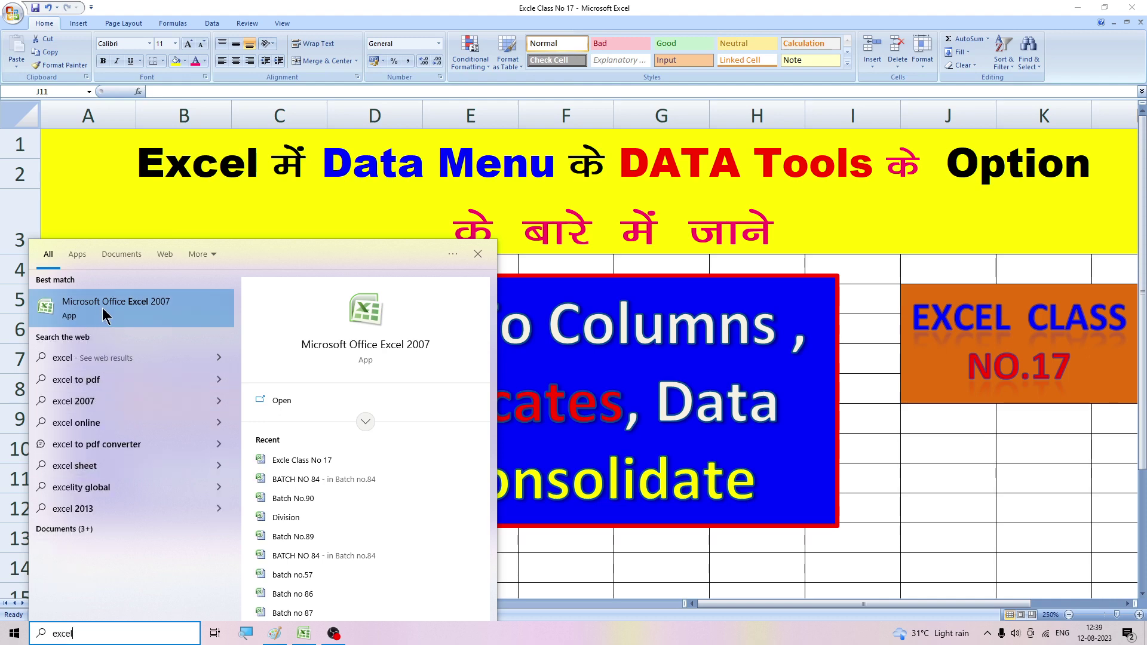
{"action": "left_click", "coordinate": [154, 308]}
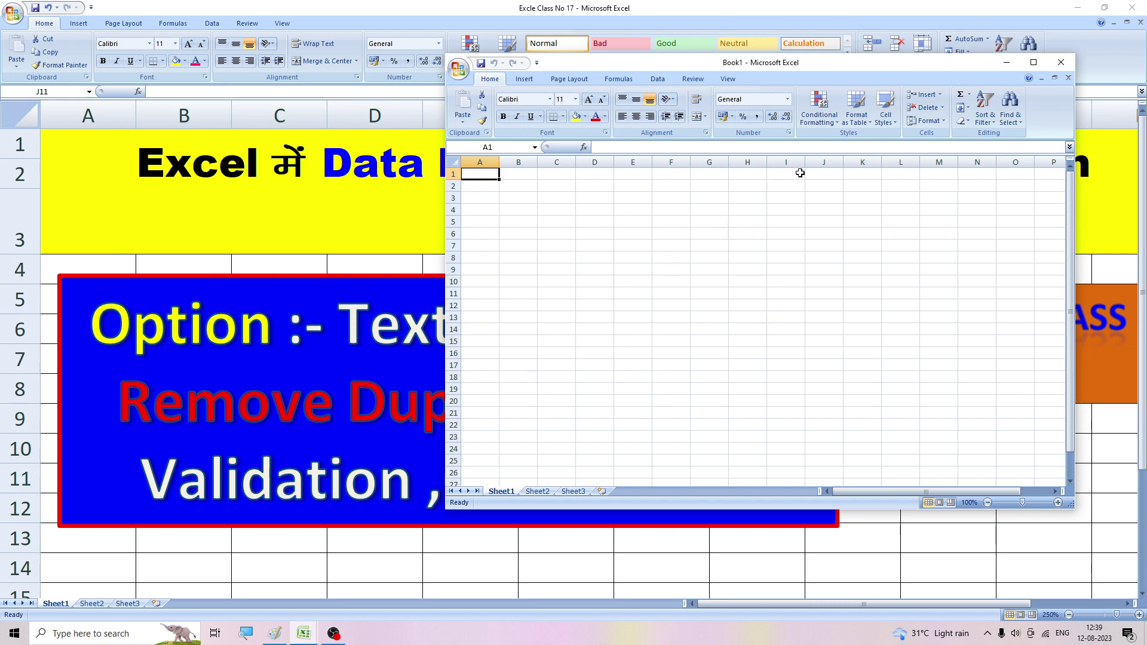
Step: Maximize the Book1 window and zoom the sheet in to 240%
{"action": "left_click", "coordinate": [1034, 62]}
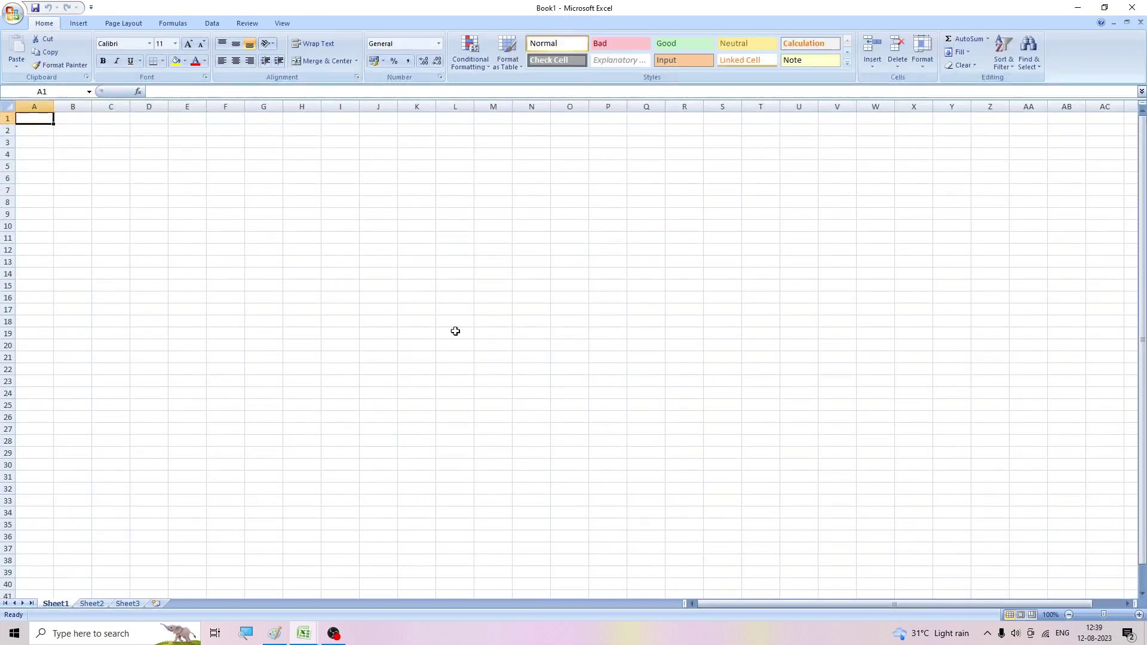
{"action": "left_click", "coordinate": [1139, 615]}
{"action": "left_click", "coordinate": [1139, 615]}
{"action": "left_click", "coordinate": [1139, 615]}
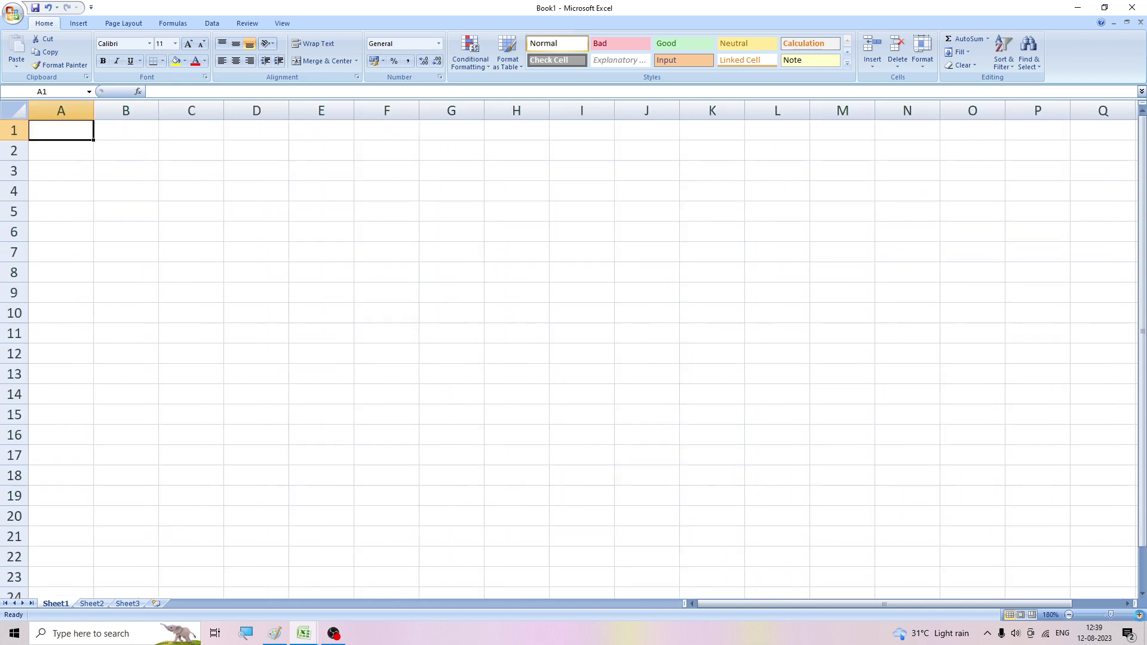
{"action": "left_click", "coordinate": [1140, 616]}
{"action": "left_click", "coordinate": [1140, 615]}
{"action": "left_click", "coordinate": [1140, 615]}
{"action": "left_click", "coordinate": [1140, 616]}
{"action": "left_click", "coordinate": [1139, 616]}
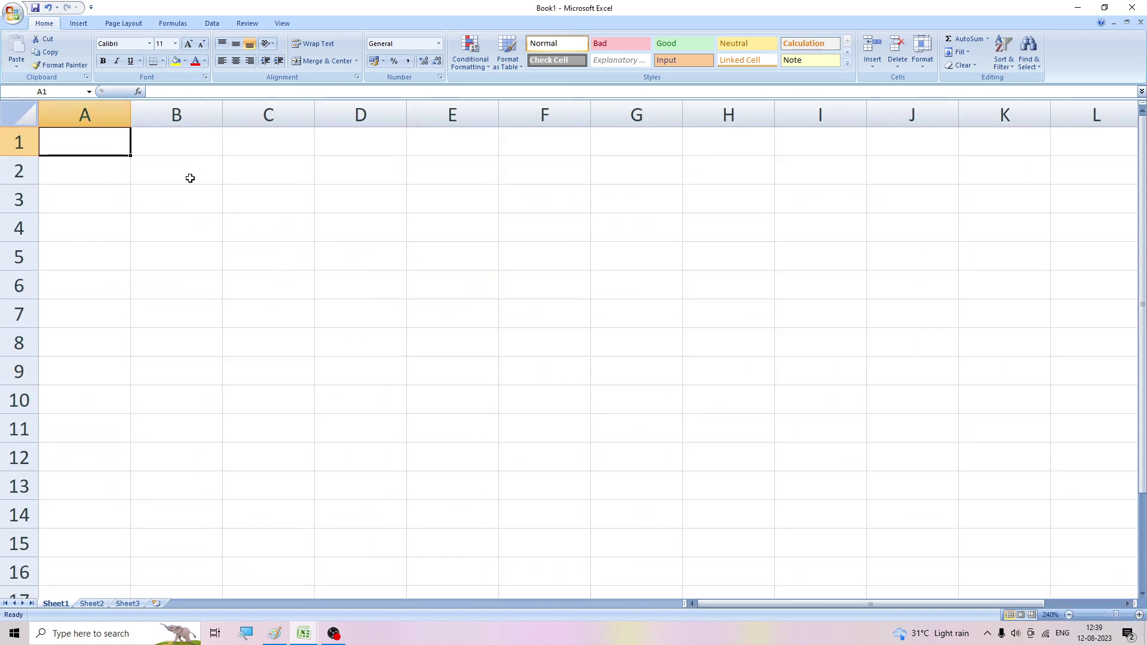
Step: Apply All Borders to the range A1:H16
{"action": "mouse_move", "coordinate": [97, 146]}
{"action": "left_mouse_down"}
{"action": "mouse_move", "coordinate": [703, 559]}
{"action": "mouse_move", "coordinate": [740, 558]}
{"action": "left_mouse_up"}
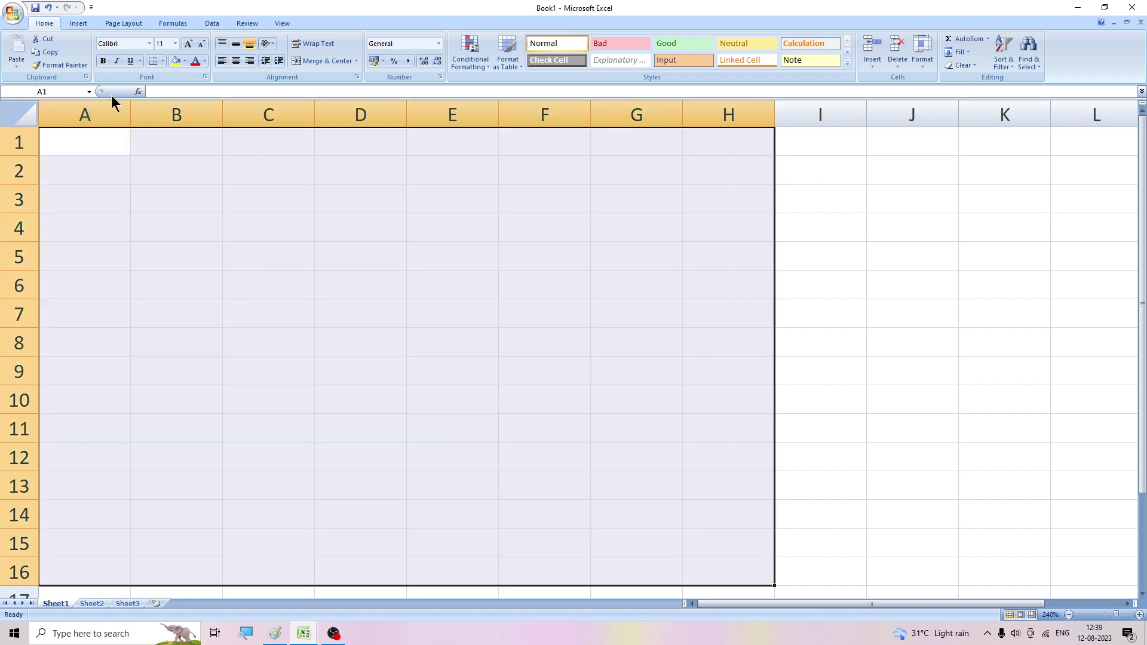
{"action": "left_click", "coordinate": [164, 60]}
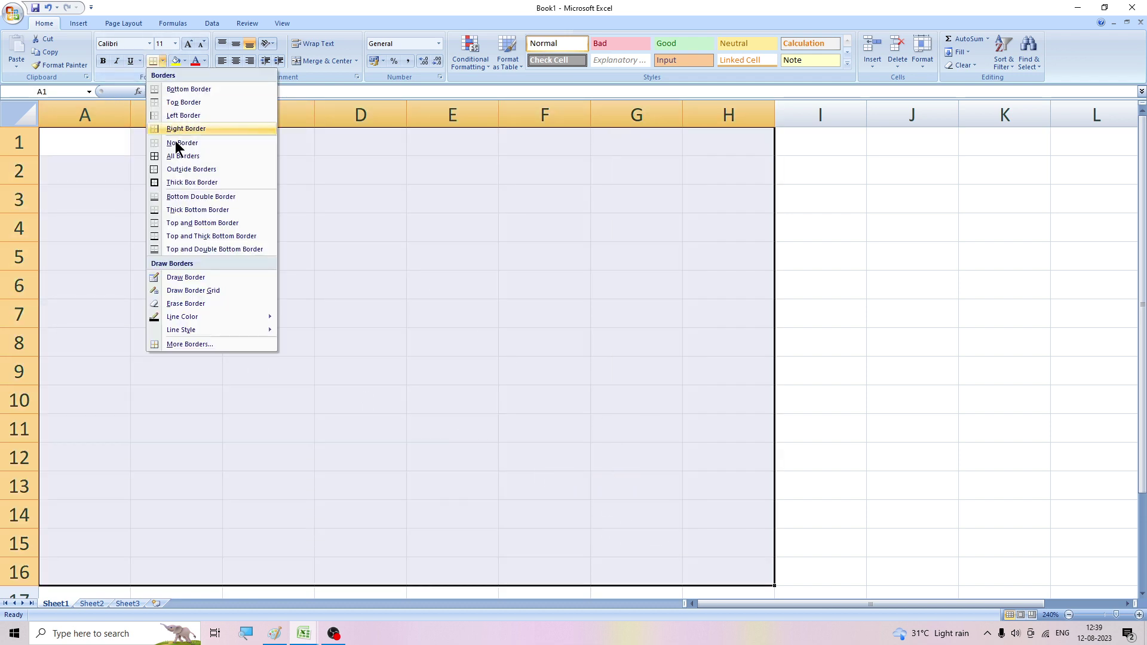
{"action": "left_click", "coordinate": [180, 156]}
{"action": "left_click", "coordinate": [870, 287]}
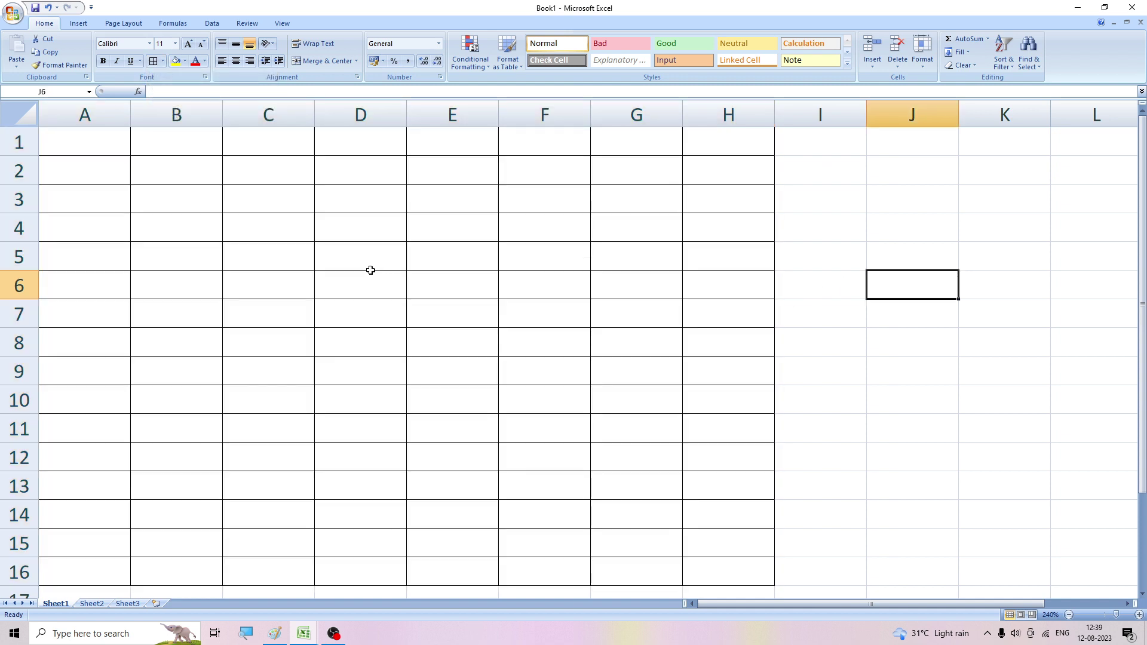
{"action": "left_click", "coordinate": [342, 206]}
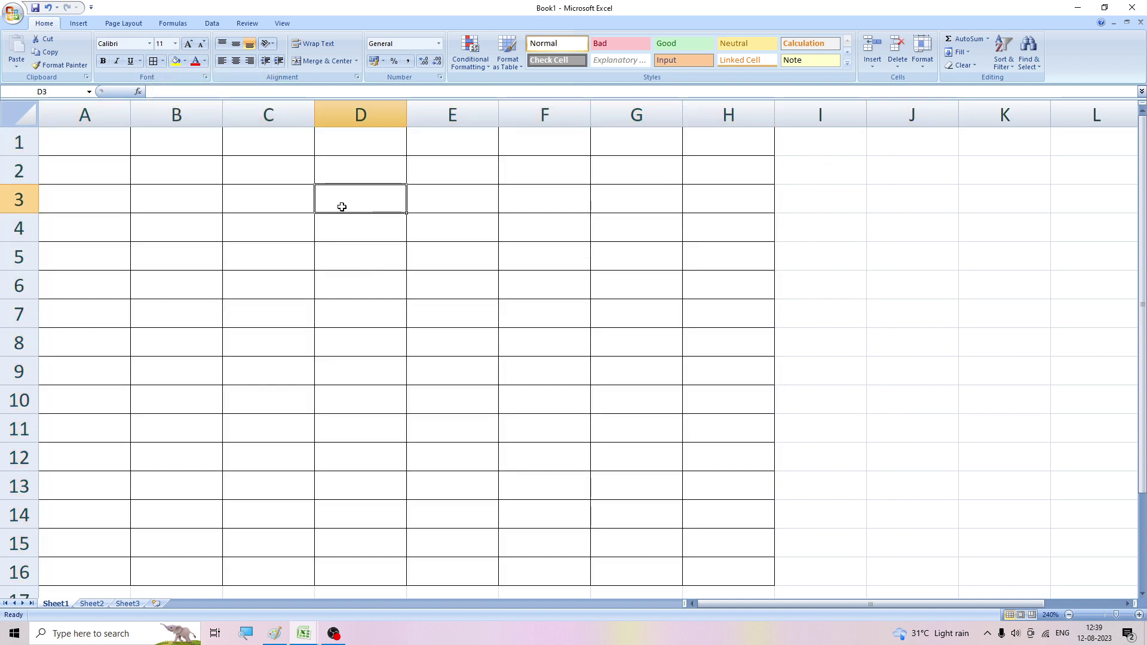
Step: Raise cell B3's font size to 18 points, making row 3 taller
{"action": "left_click", "coordinate": [211, 24]}
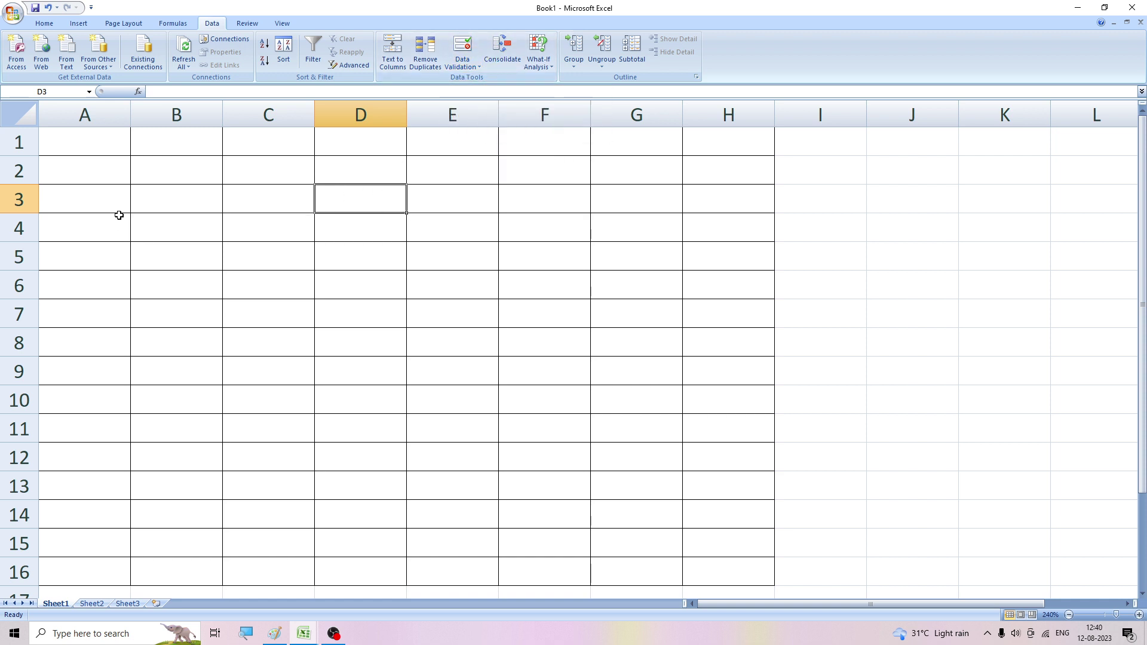
{"action": "left_click", "coordinate": [163, 201]}
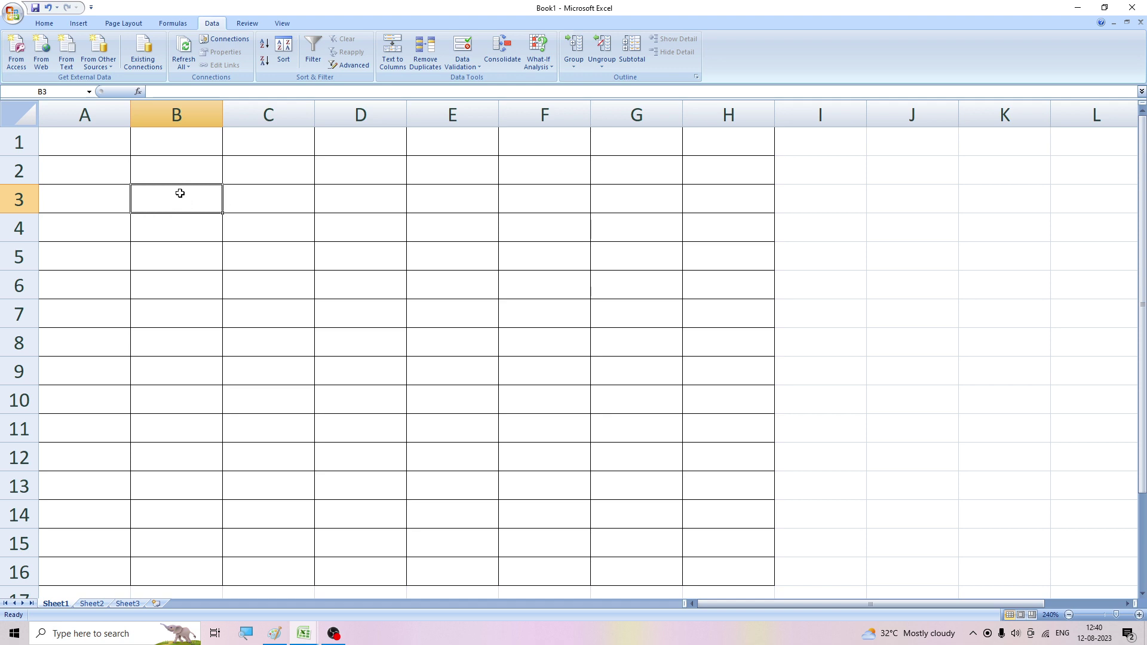
{"action": "left_click", "coordinate": [206, 263]}
{"action": "left_click", "coordinate": [191, 198]}
{"action": "left_click", "coordinate": [45, 24]}
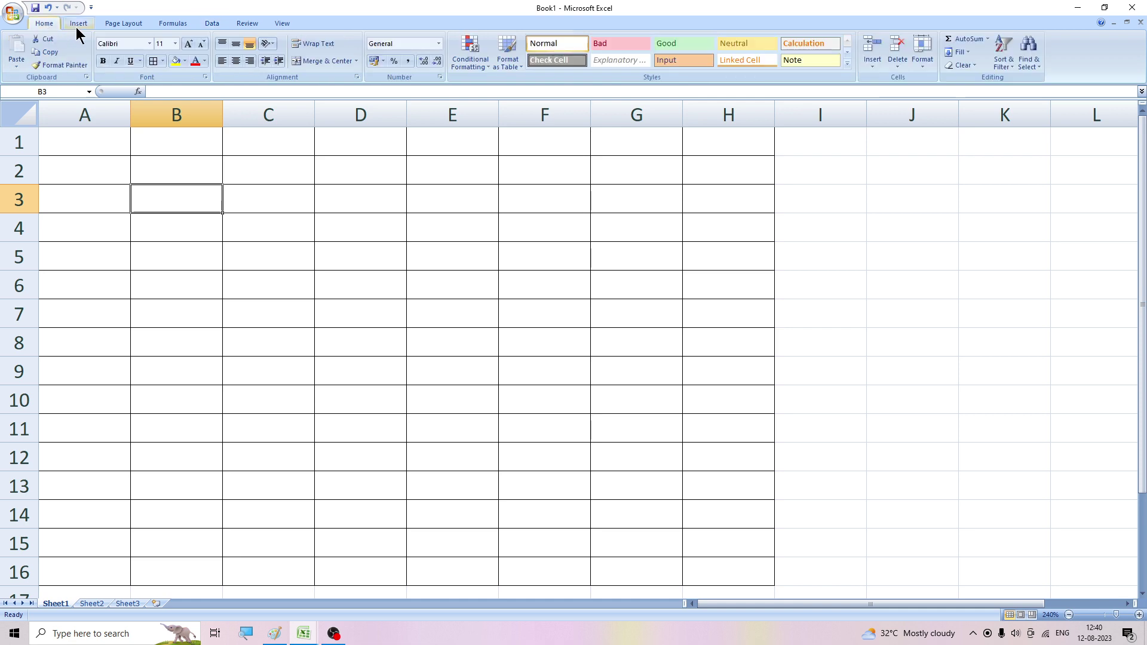
{"action": "left_click", "coordinate": [188, 44]}
{"action": "left_click", "coordinate": [188, 44]}
{"action": "left_click", "coordinate": [188, 43]}
{"action": "left_click", "coordinate": [188, 43]}
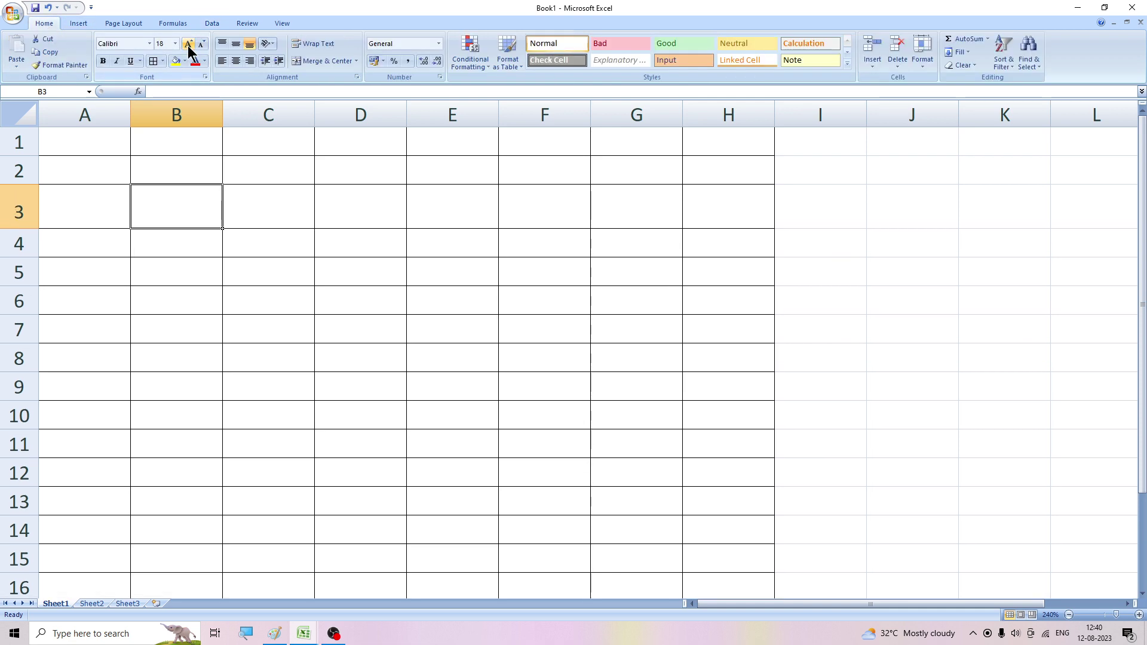
{"action": "left_click", "coordinate": [186, 240]}
{"action": "left_click", "coordinate": [184, 214]}
{"action": "left_click", "coordinate": [194, 243]}
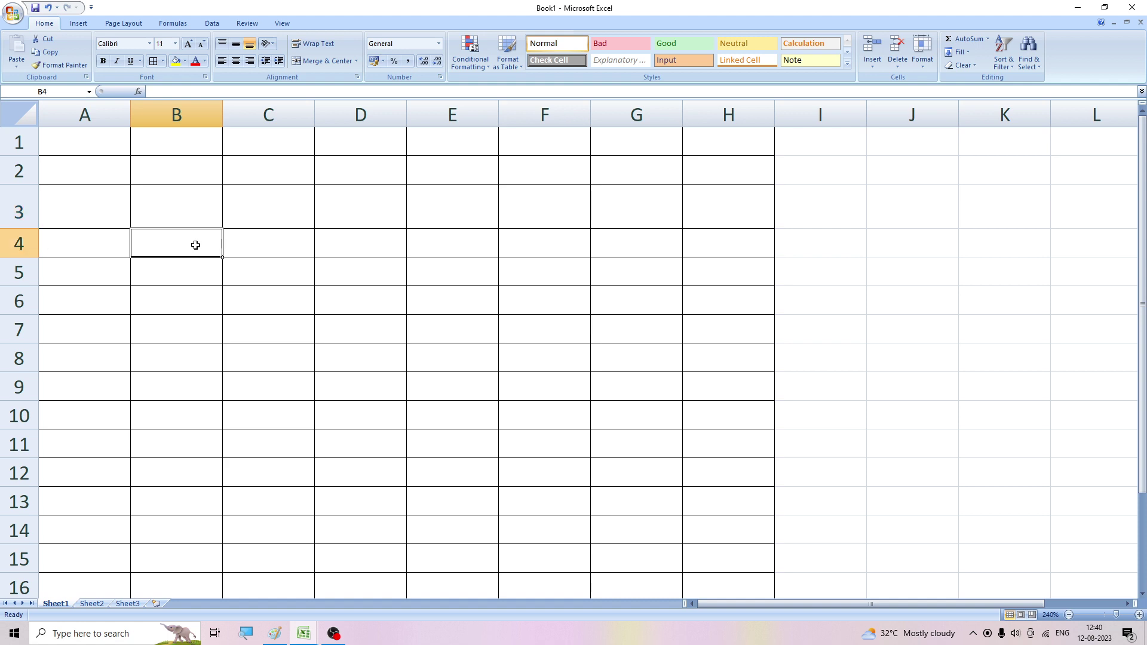
Step: Type 'This is a very good girl' into cell B4
{"action": "type", "text": "This "}
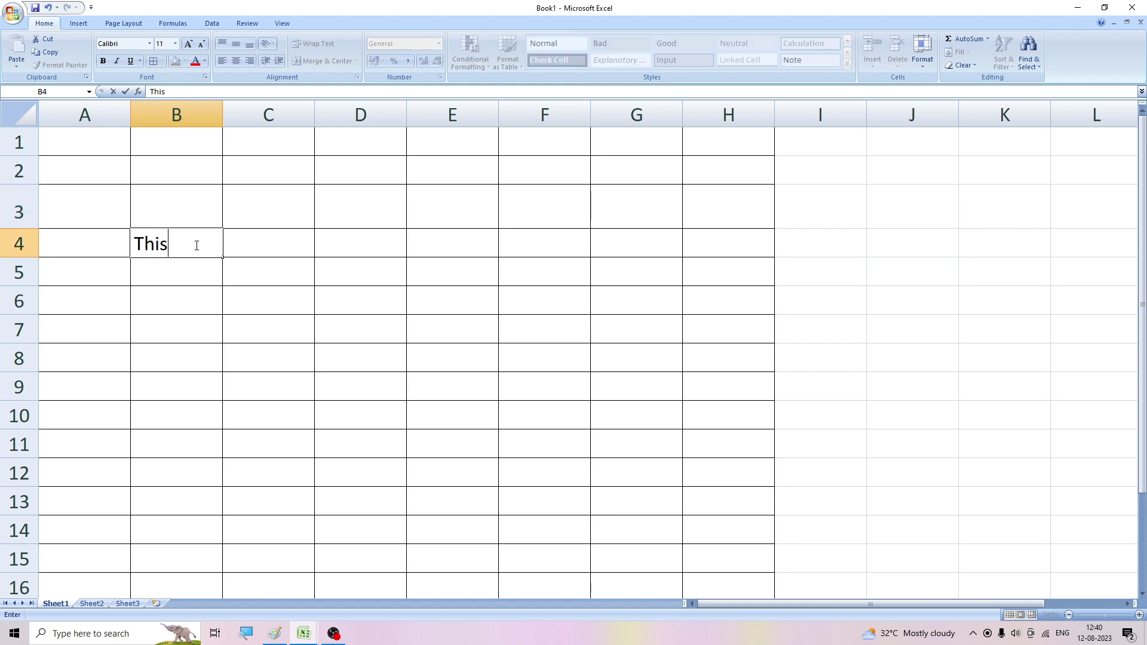
{"action": "type", "text": "isa"}
{"action": "key", "text": "BackSpace"}
{"action": "type", "text": "a v"}
{"action": "type", "text": "ery"}
{"action": "type", "text": " good "}
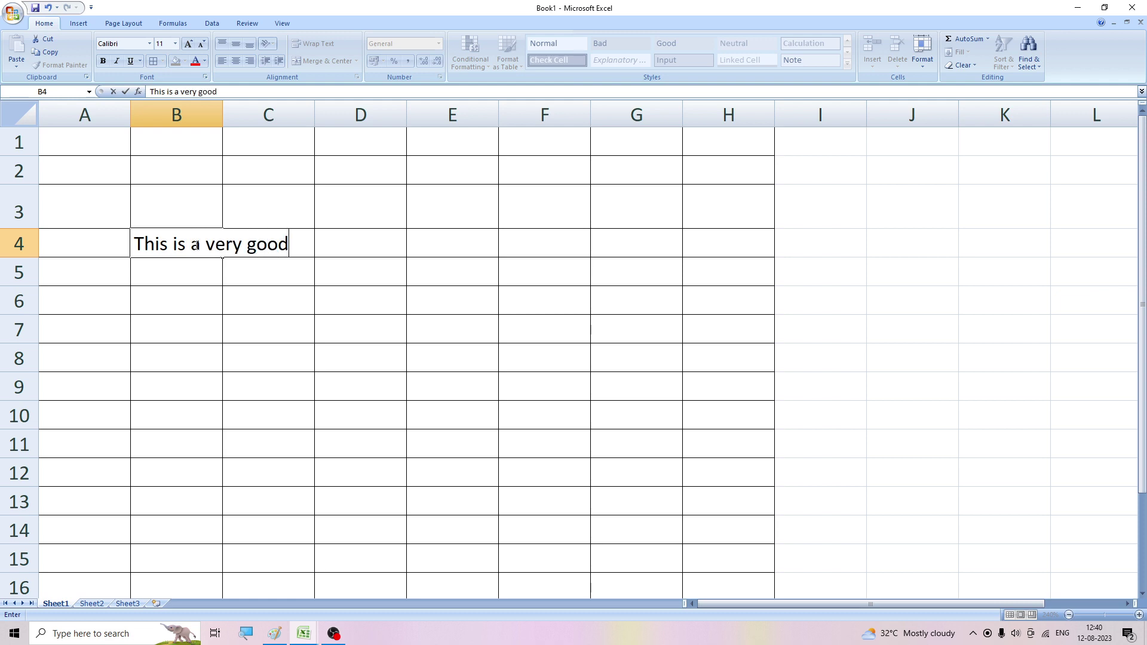
{"action": "type", "text": "girl"}
{"action": "left_click", "coordinate": [174, 317]}
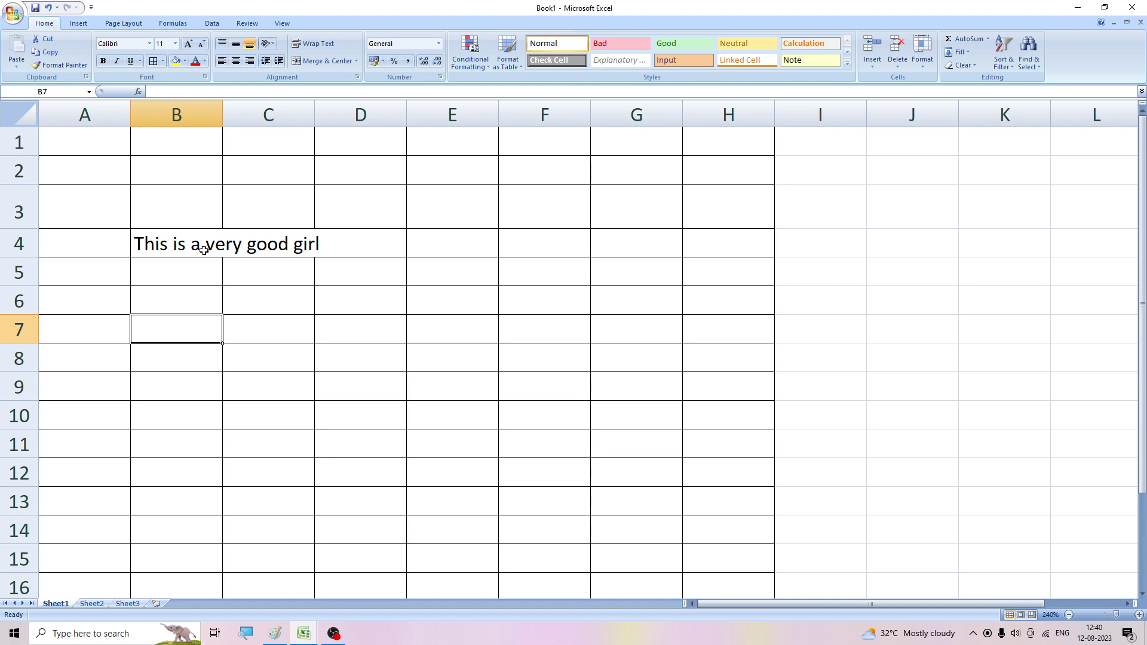
{"action": "left_click", "coordinate": [246, 311]}
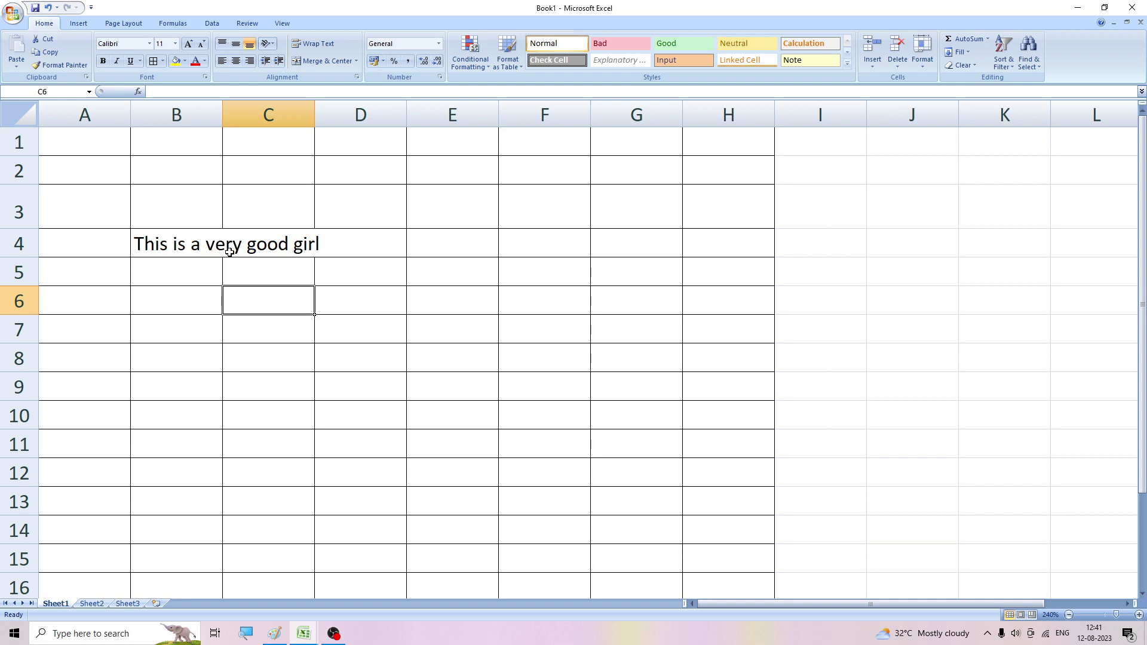
{"action": "left_click", "coordinate": [305, 324]}
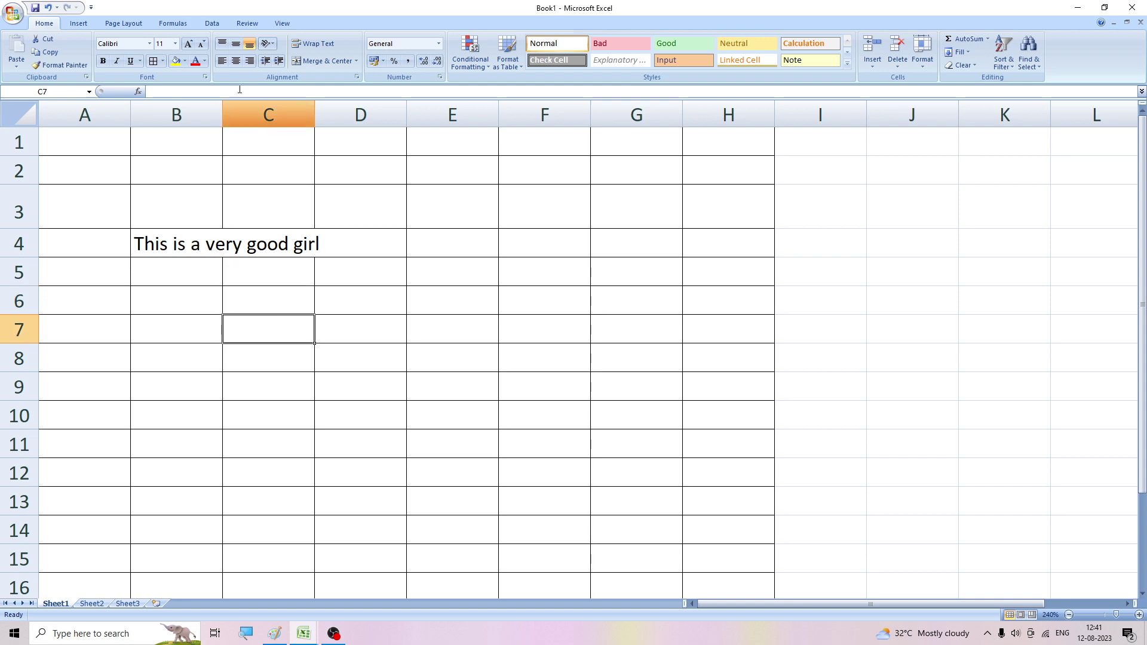
{"action": "left_click", "coordinate": [210, 23]}
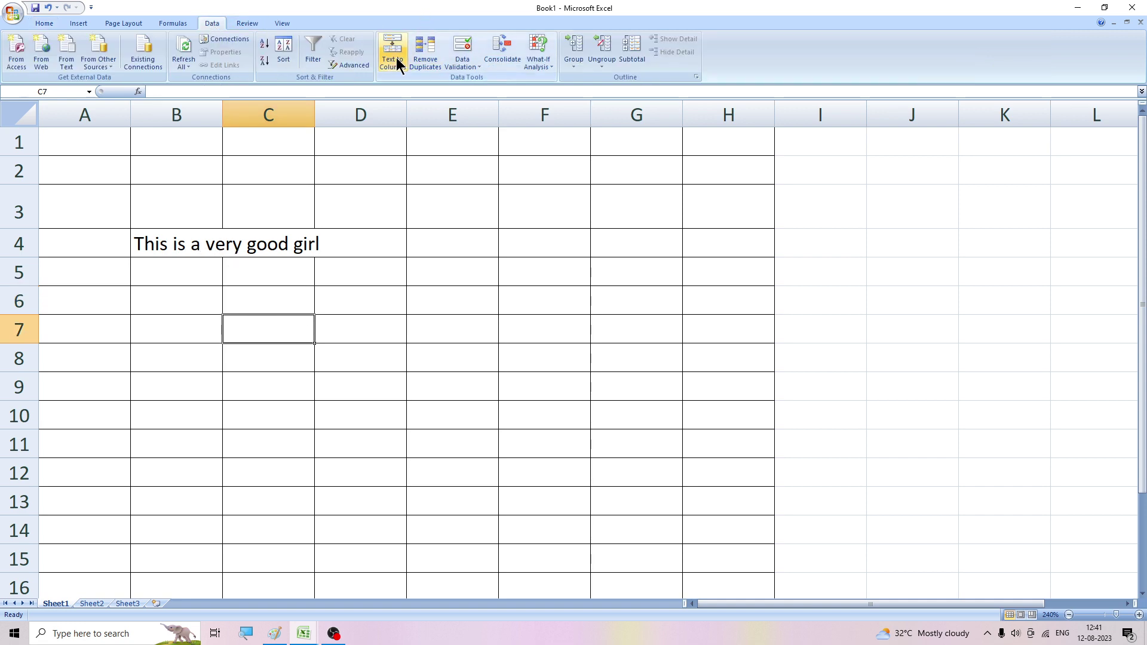
Step: Run fixed-width Text to Columns on B4, replacing destination cells to fill B4:G4
{"action": "left_click", "coordinate": [176, 242]}
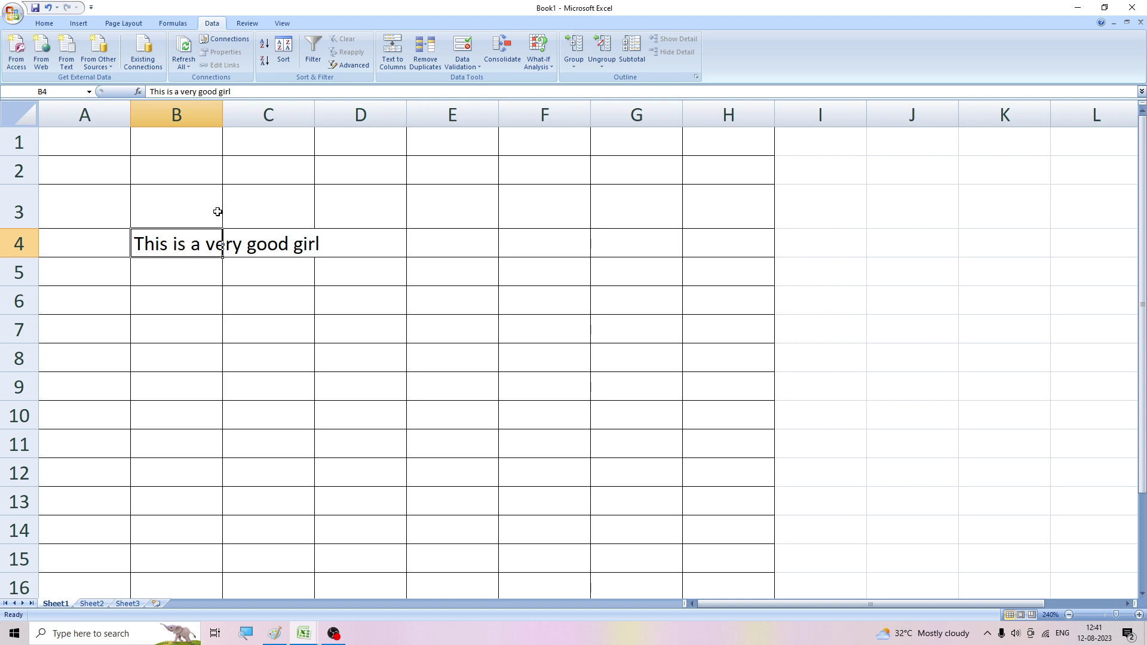
{"action": "left_click", "coordinate": [394, 62]}
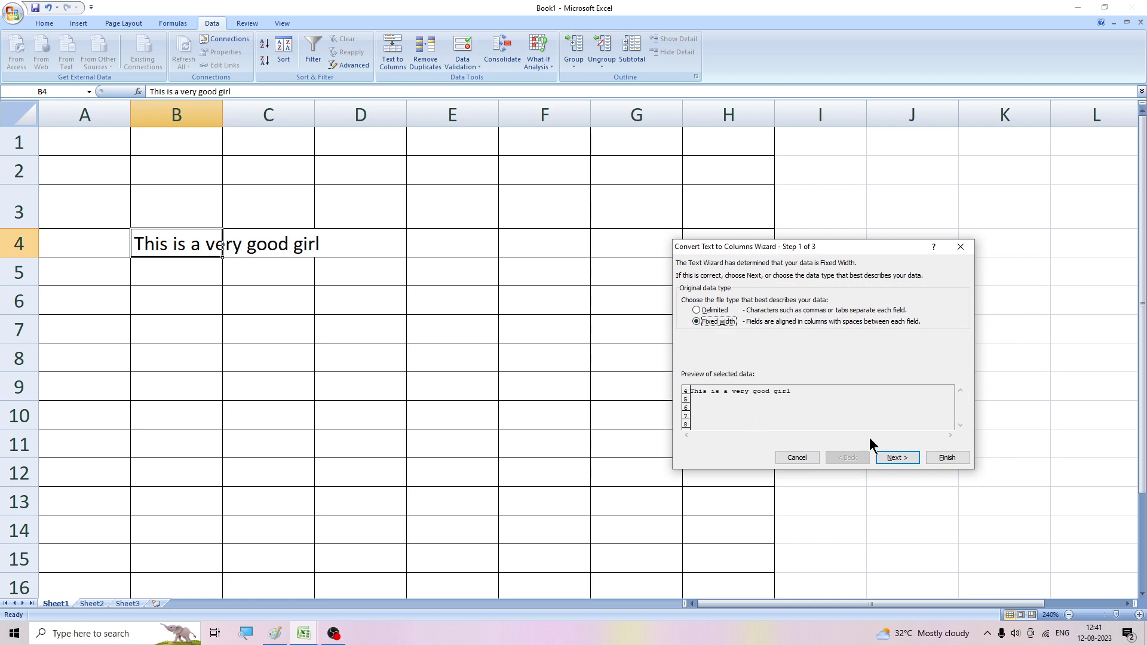
{"action": "left_click", "coordinate": [891, 457]}
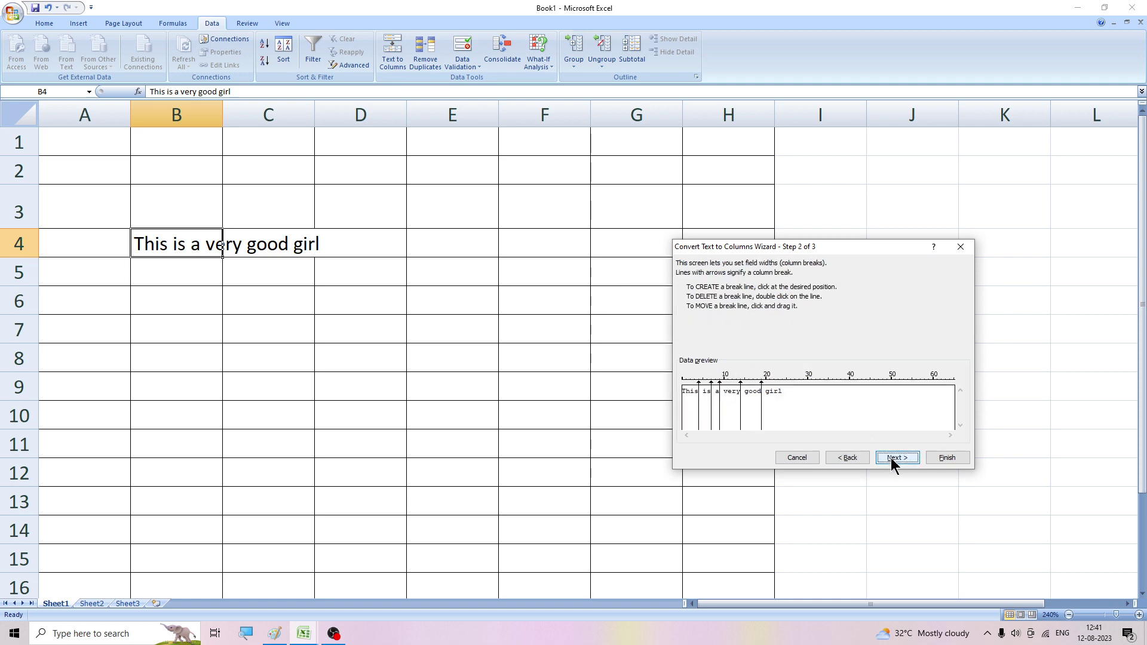
{"action": "left_click", "coordinate": [893, 458]}
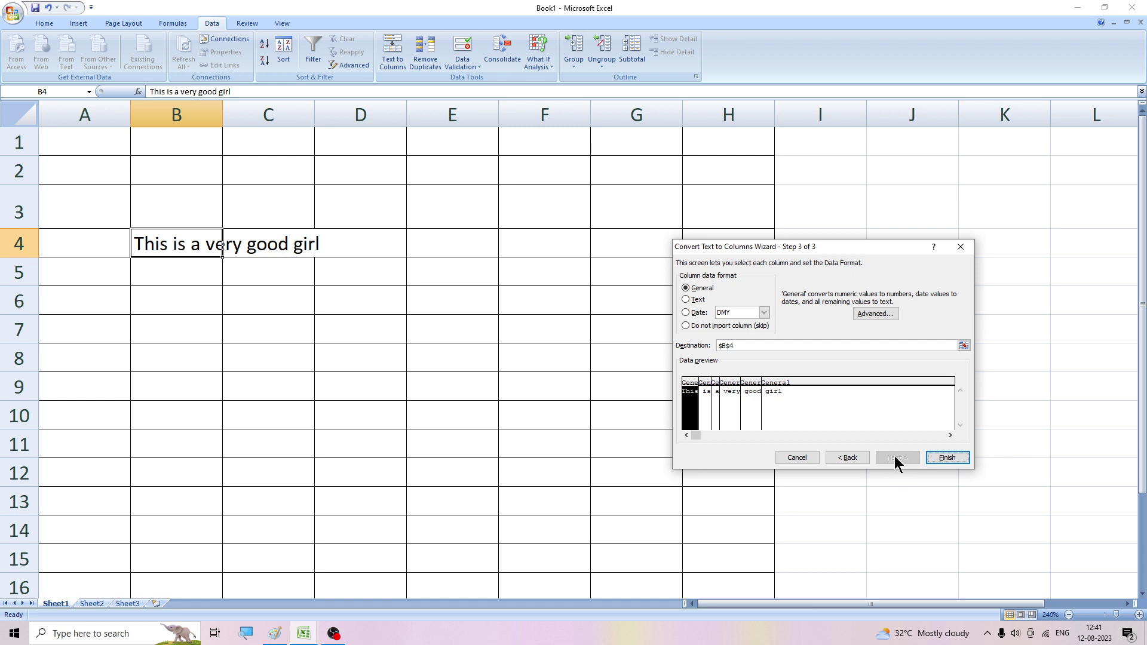
{"action": "left_click", "coordinate": [941, 459]}
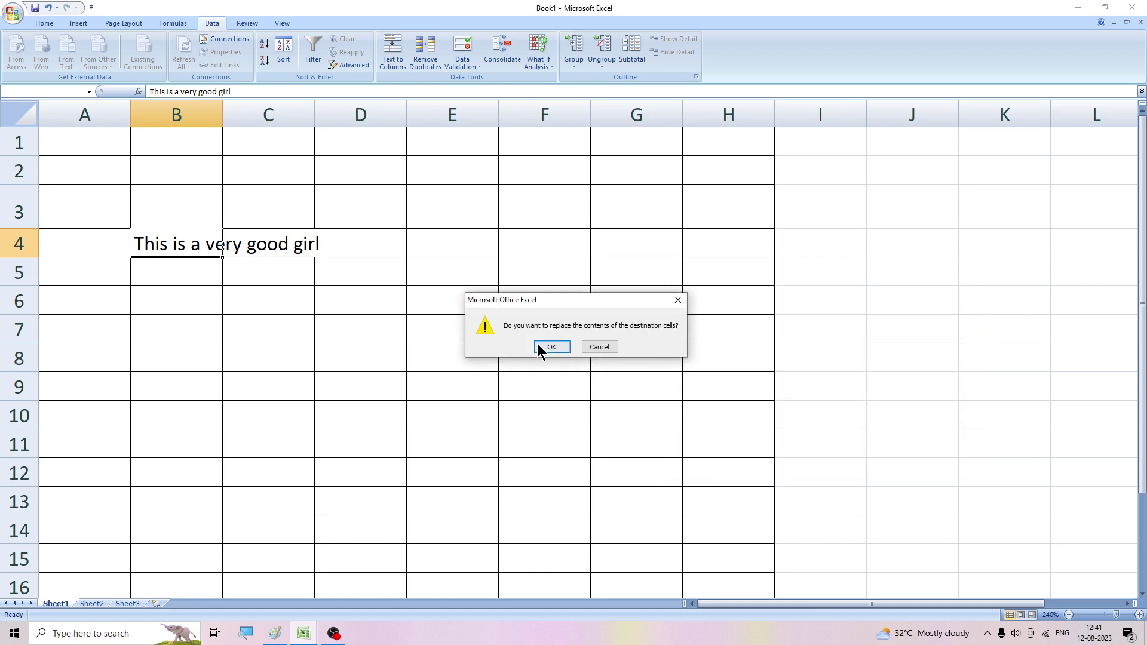
{"action": "left_click", "coordinate": [550, 347]}
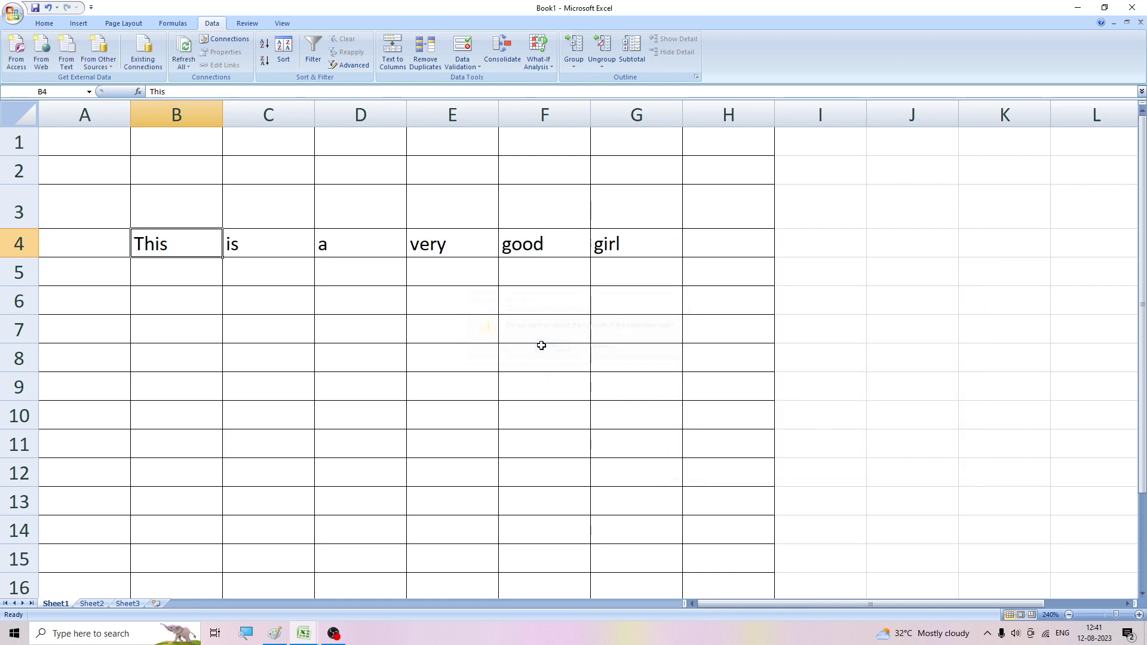
{"action": "left_click", "coordinate": [264, 324]}
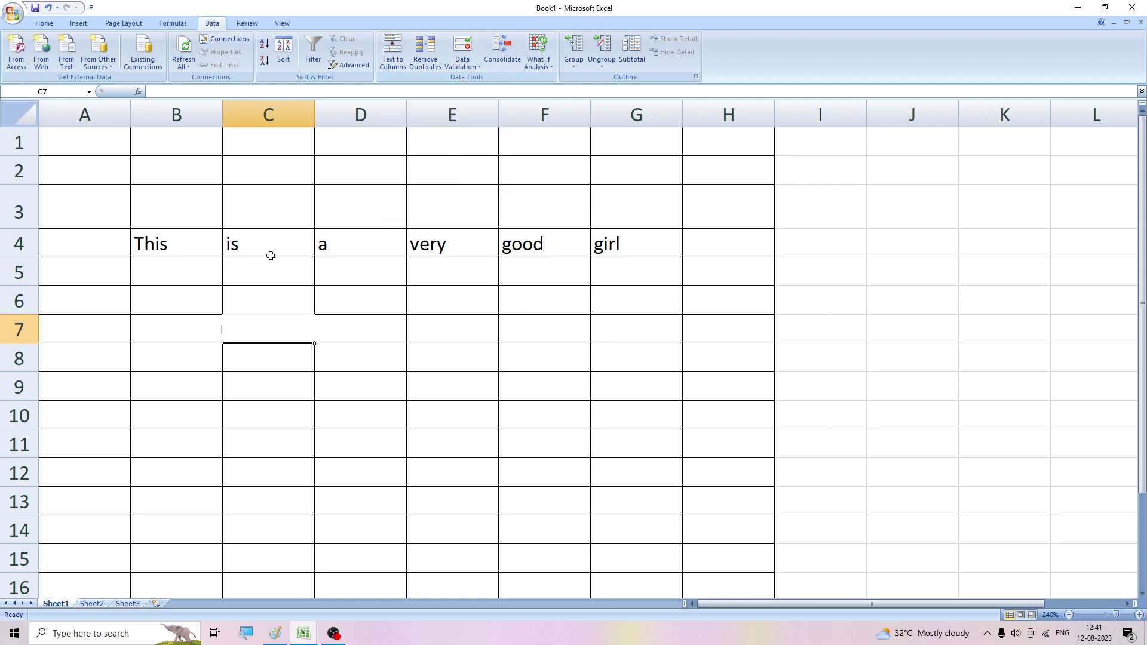
Step: Enter the sentence 'This is a boy' in cell B7
{"action": "left_click", "coordinate": [165, 327]}
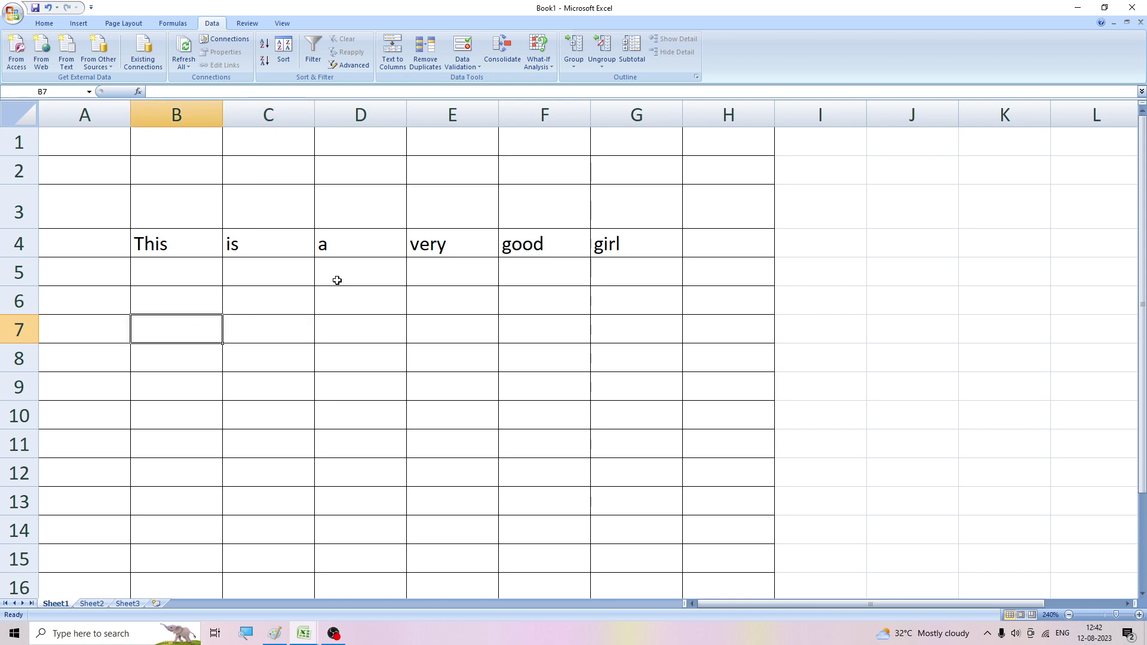
{"action": "type", "text": "ti"}
{"action": "key", "text": "BackSpace"}
{"action": "key", "text": "BackSpace"}
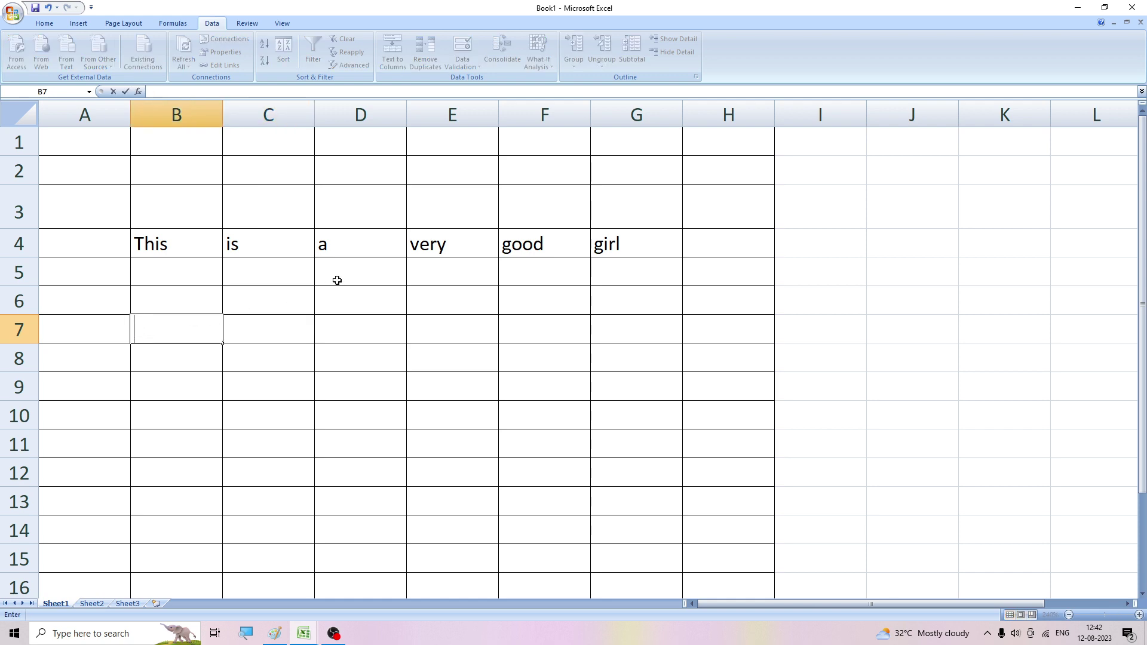
{"action": "type", "text": "This a"}
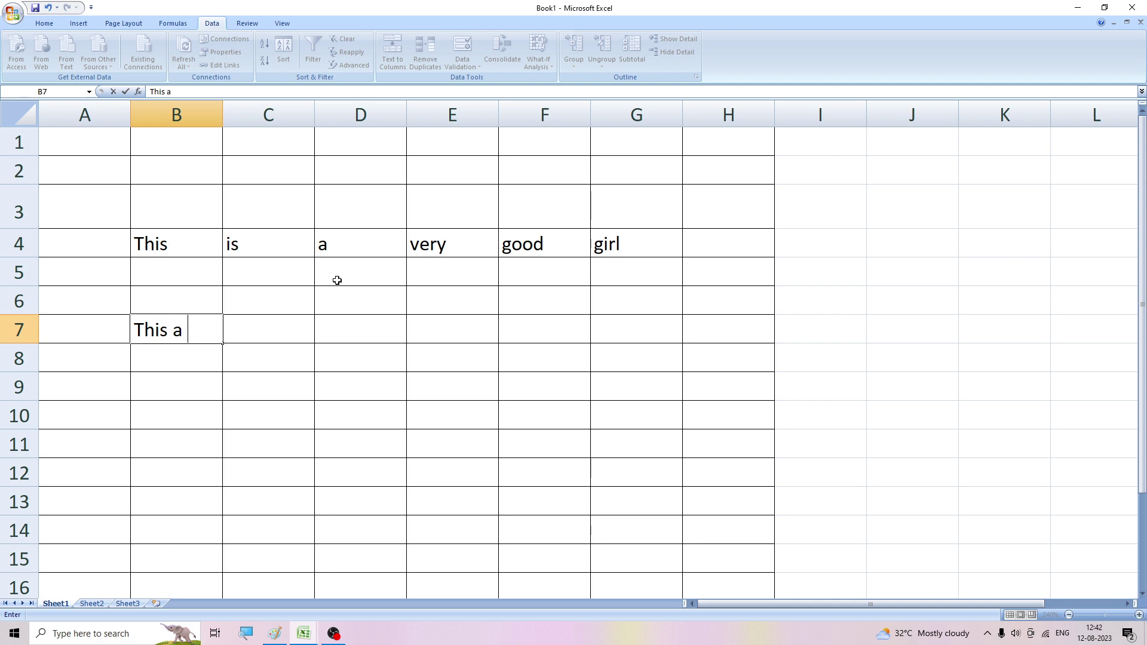
{"action": "key", "text": "BackSpace"}
{"action": "type", "text": "is"}
{"action": "type", "text": " a "}
{"action": "type", "text": "bo"}
{"action": "type", "text": "y"}
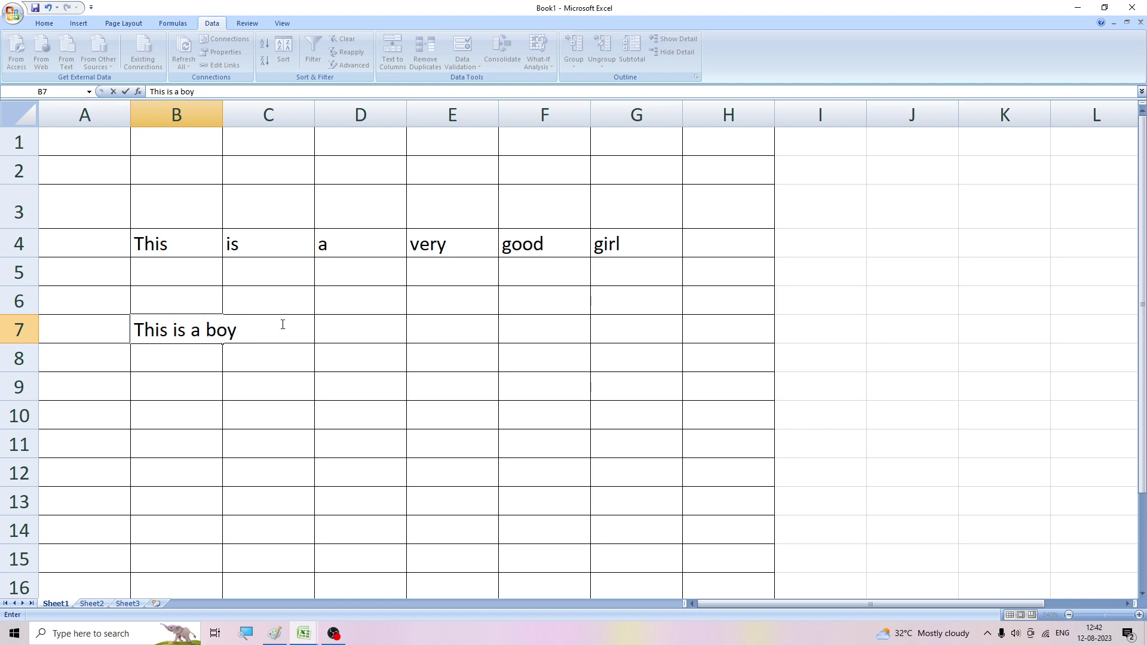
{"action": "left_click", "coordinate": [248, 389]}
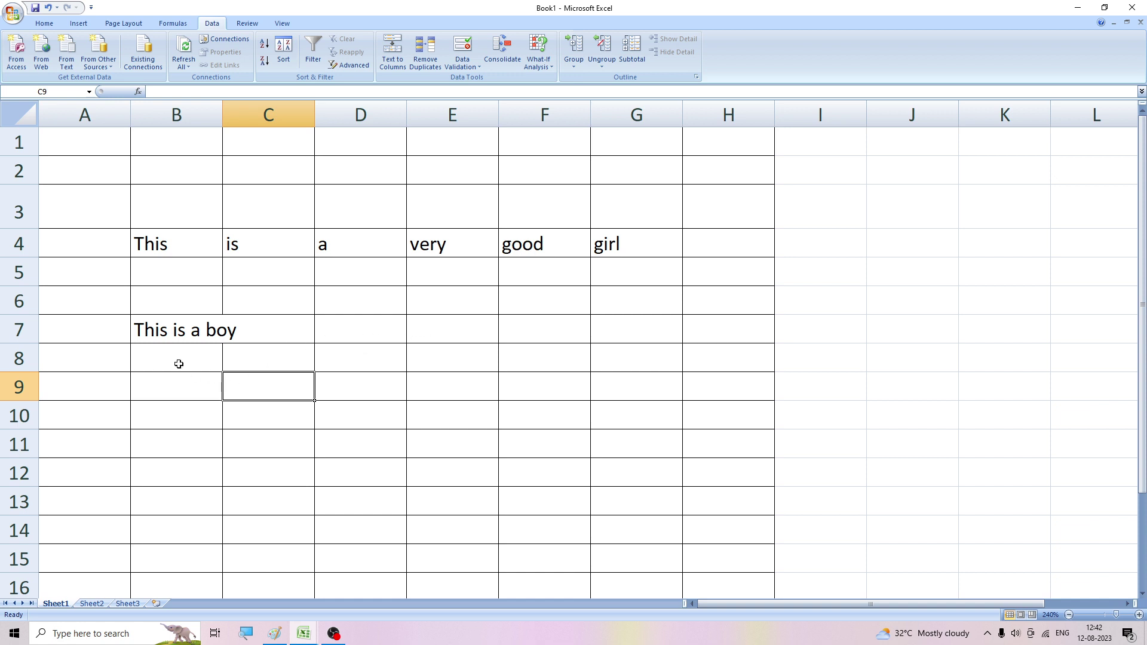
{"action": "left_click", "coordinate": [161, 327]}
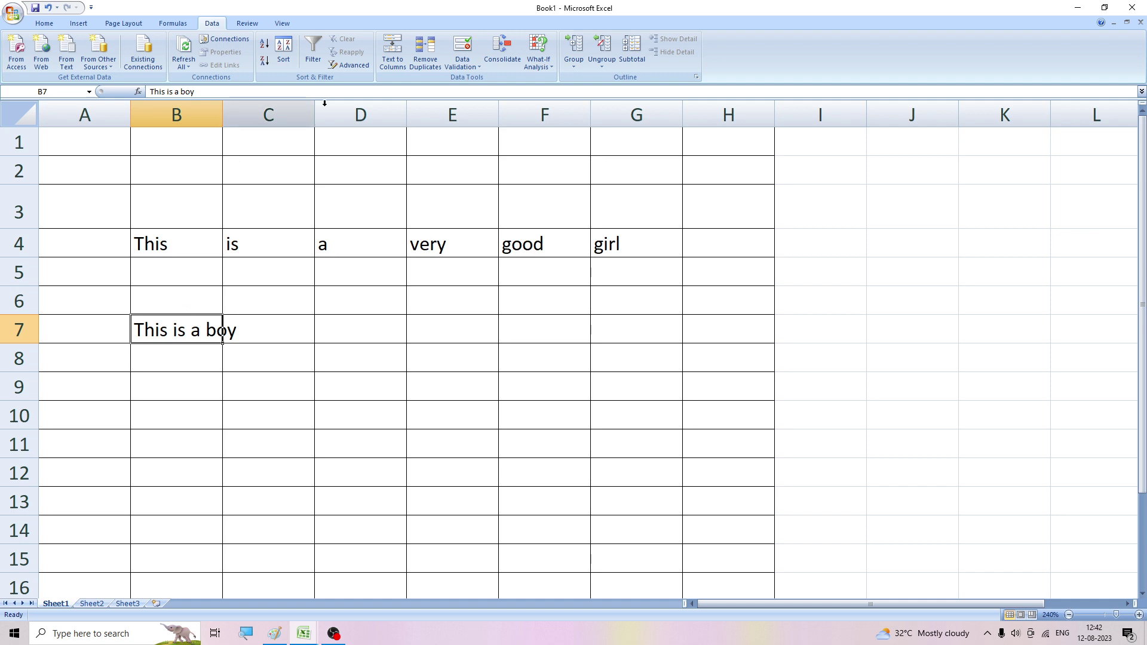
Step: Run fixed-width Text to Columns on B7, confirming replacement, so words fill B7:E7
{"action": "left_click", "coordinate": [387, 63]}
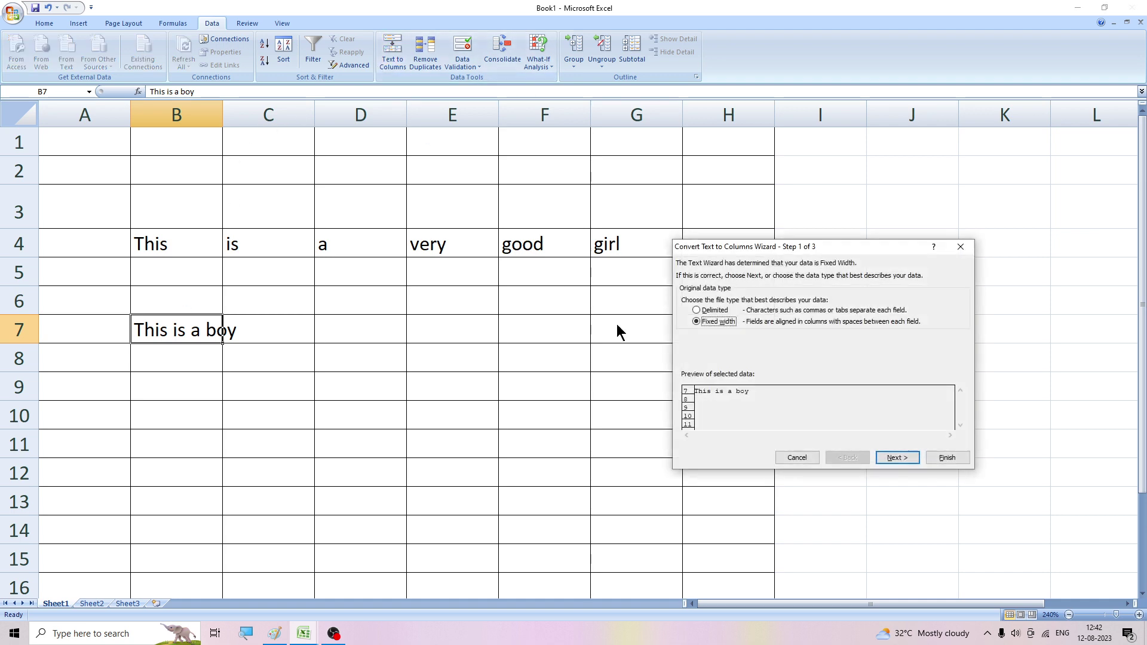
{"action": "left_click", "coordinate": [892, 461]}
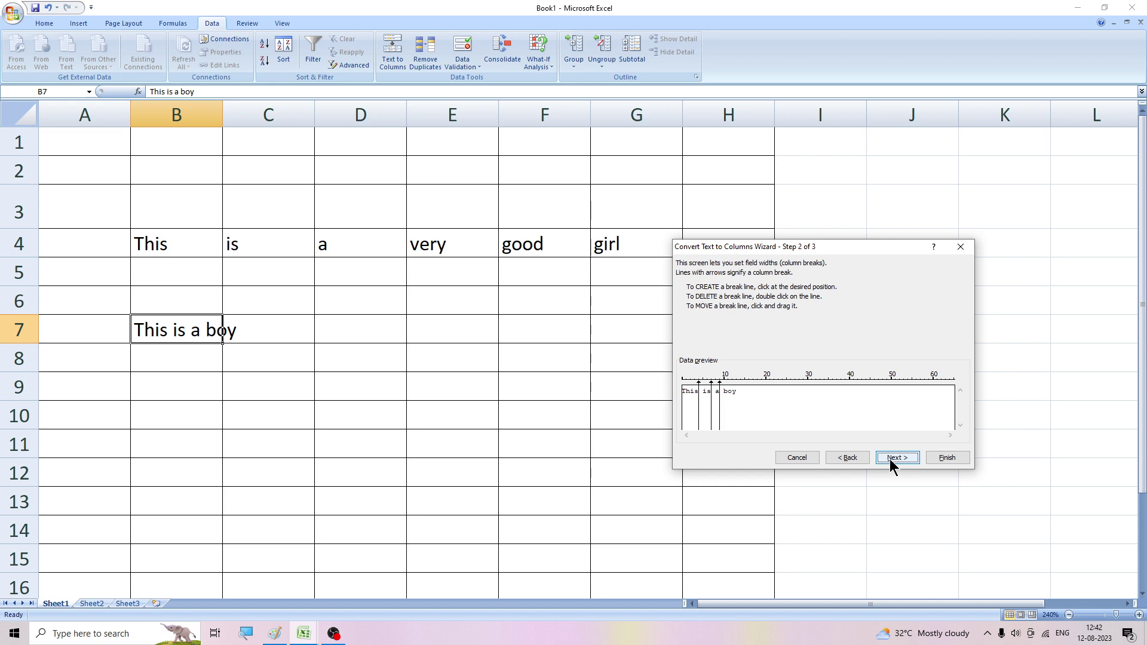
{"action": "left_click", "coordinate": [891, 458]}
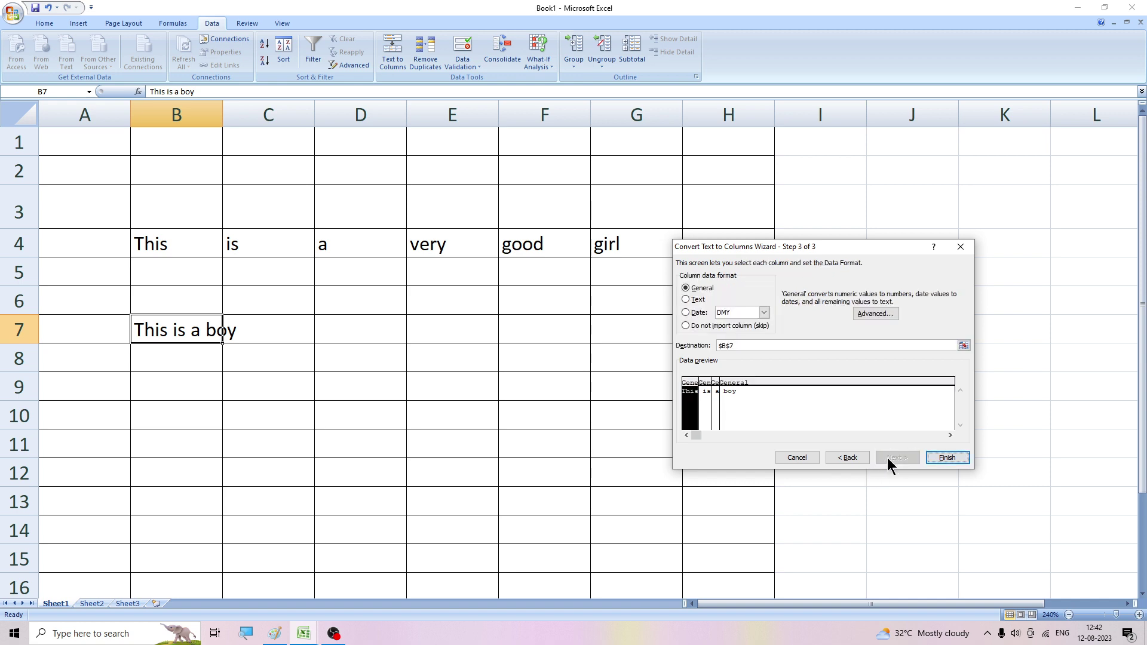
{"action": "left_click", "coordinate": [934, 458]}
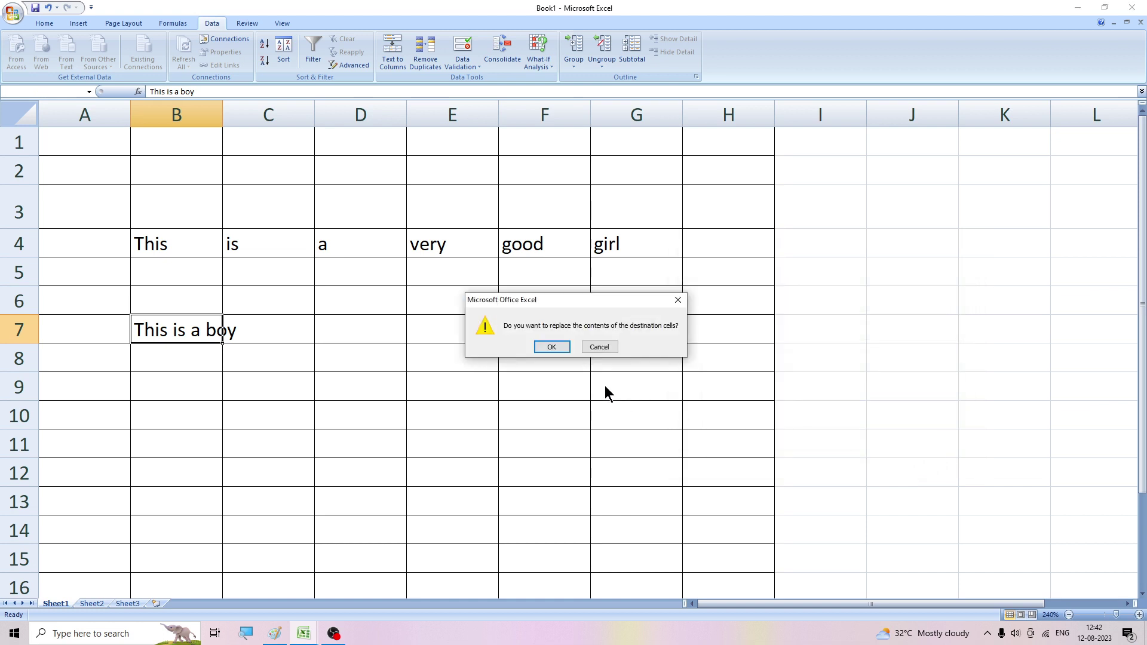
{"action": "left_click", "coordinate": [551, 347]}
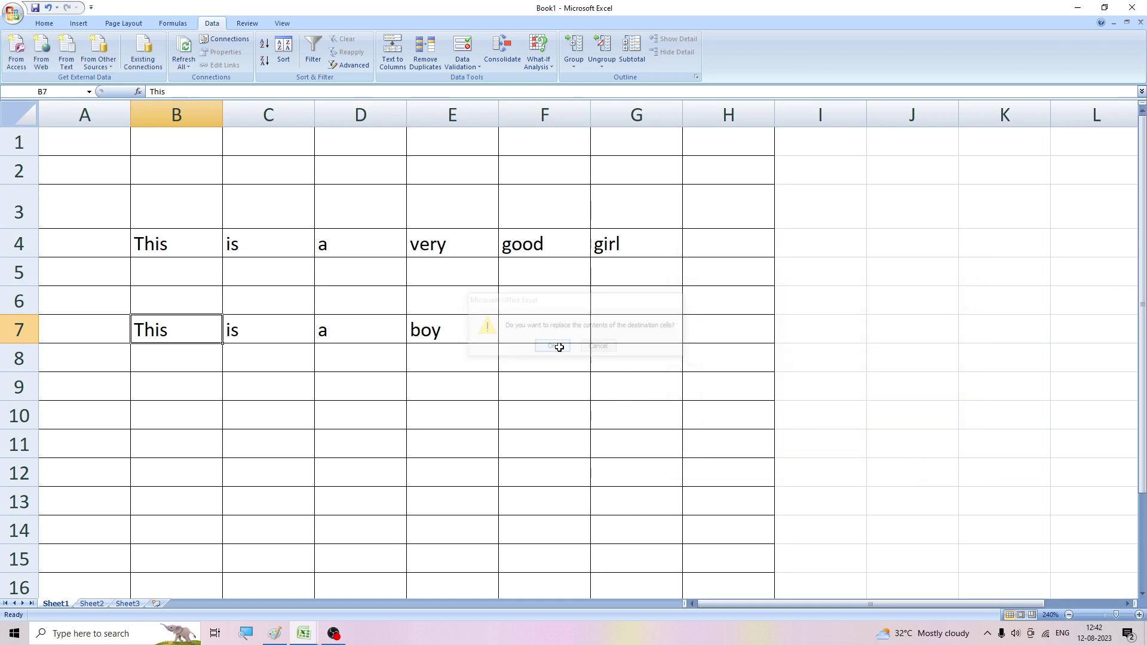
{"action": "left_click", "coordinate": [256, 428]}
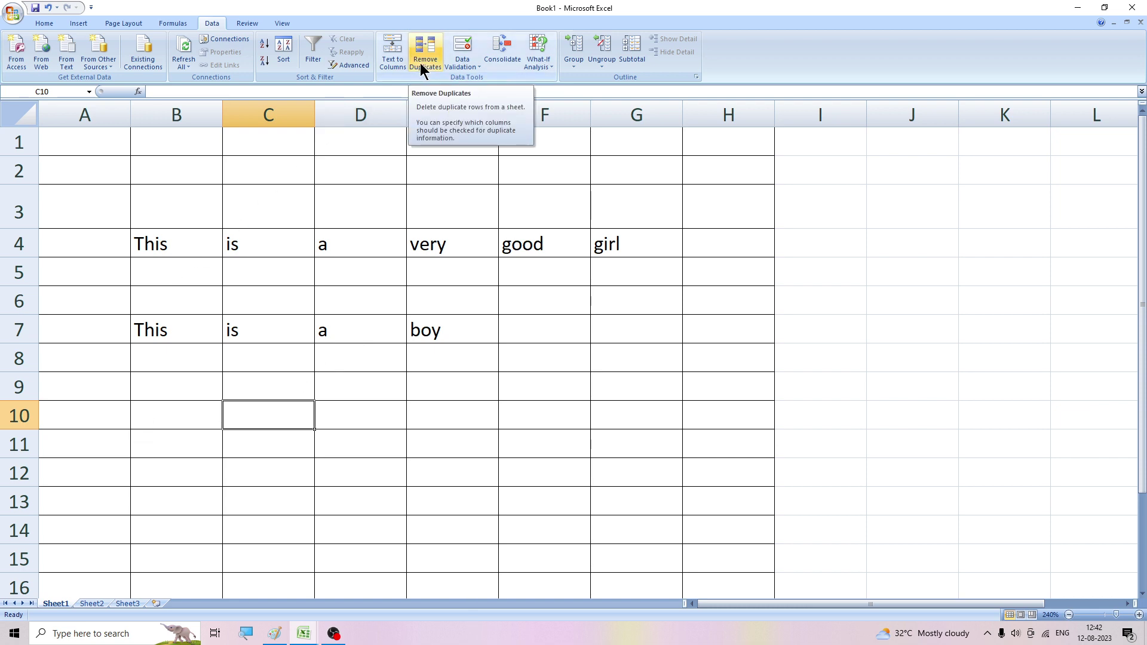
Step: Delete all the split words from B4:G7
{"action": "left_click", "coordinate": [523, 355]}
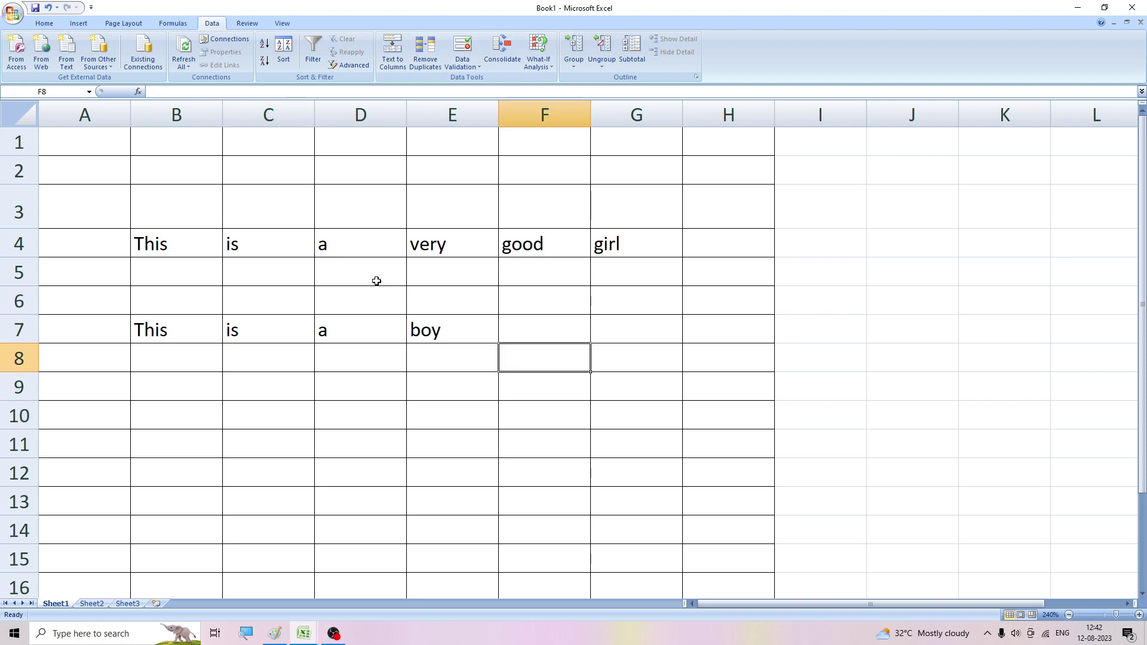
{"action": "left_click_drag", "start_coordinate": [197, 255], "coordinate": [603, 329]}
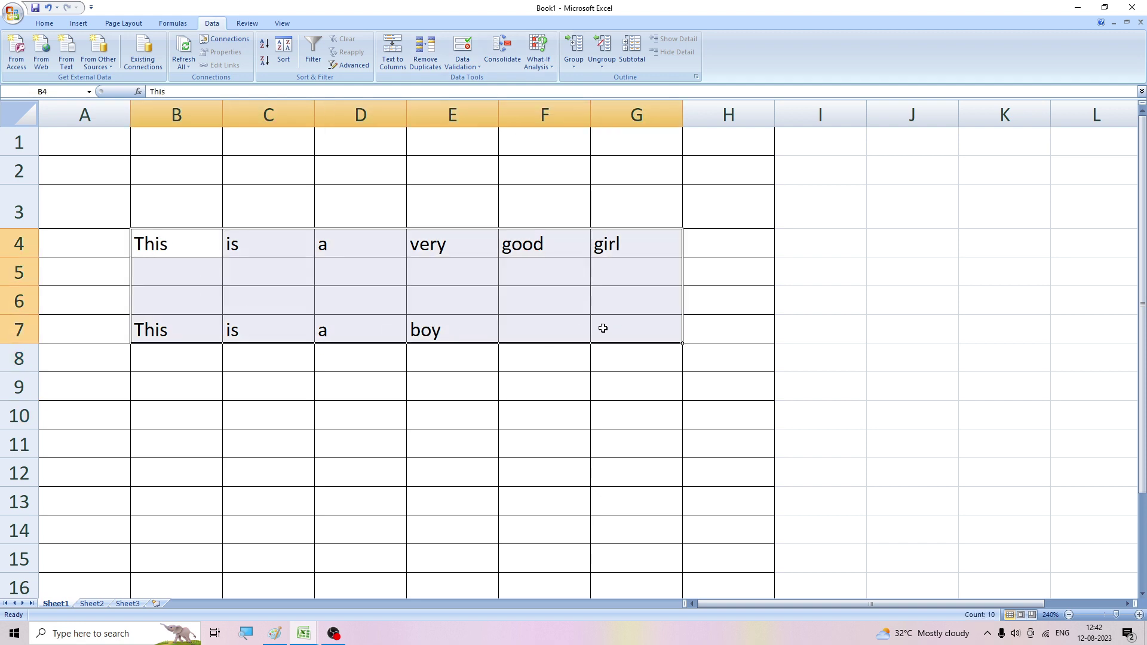
{"action": "key", "text": "Delete"}
{"action": "left_click", "coordinate": [387, 301]}
Step: Enter 5 in cell D4
{"action": "left_click", "coordinate": [332, 243]}
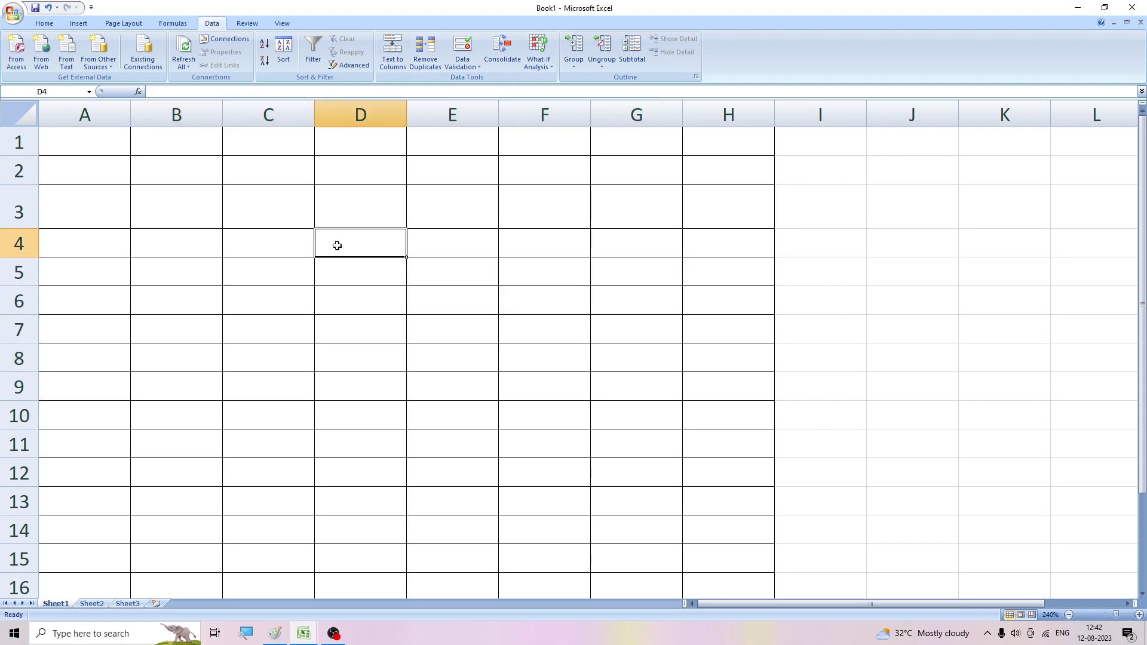
{"action": "type", "text": "5"}
{"action": "key", "text": "Return"}
Step: Enter 6, 7, 3, 4, 5 down column D below the 5
{"action": "type", "text": "6"}
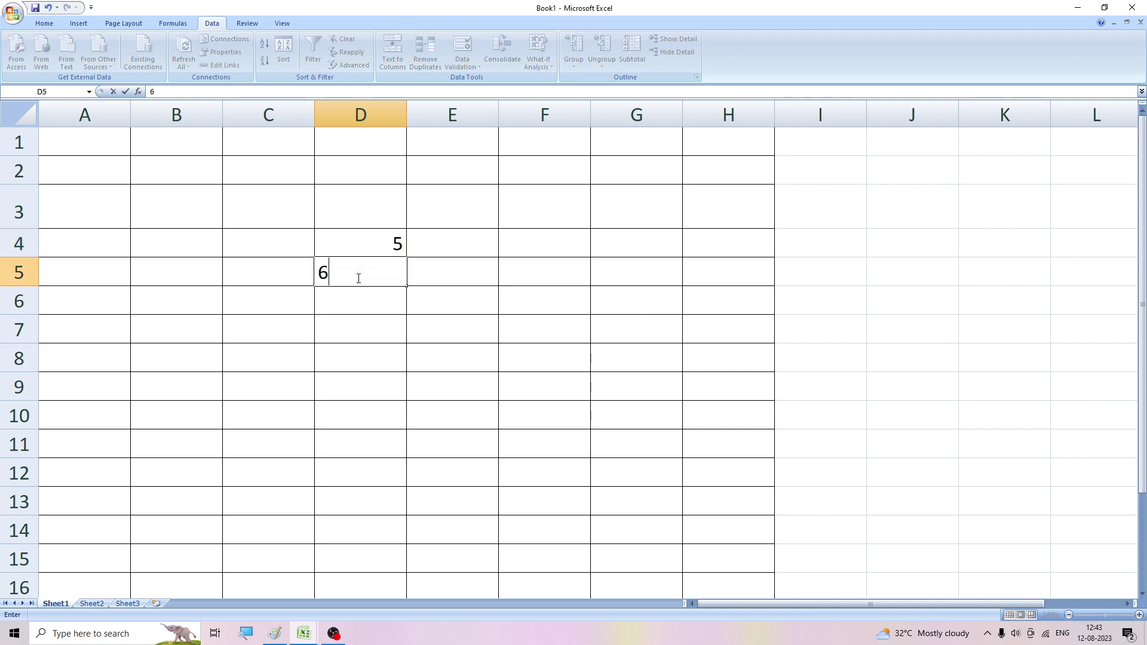
{"action": "key", "text": "Return"}
{"action": "type", "text": "7"}
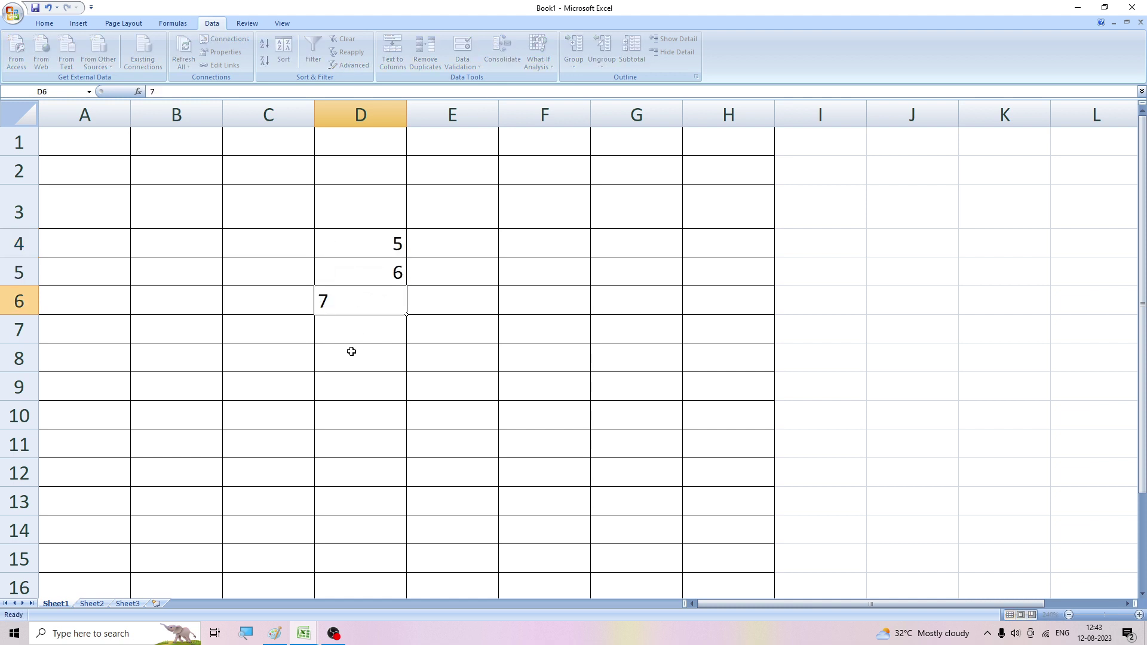
{"action": "left_click", "coordinate": [352, 351]}
{"action": "left_click", "coordinate": [354, 330]}
{"action": "type", "text": "7"}
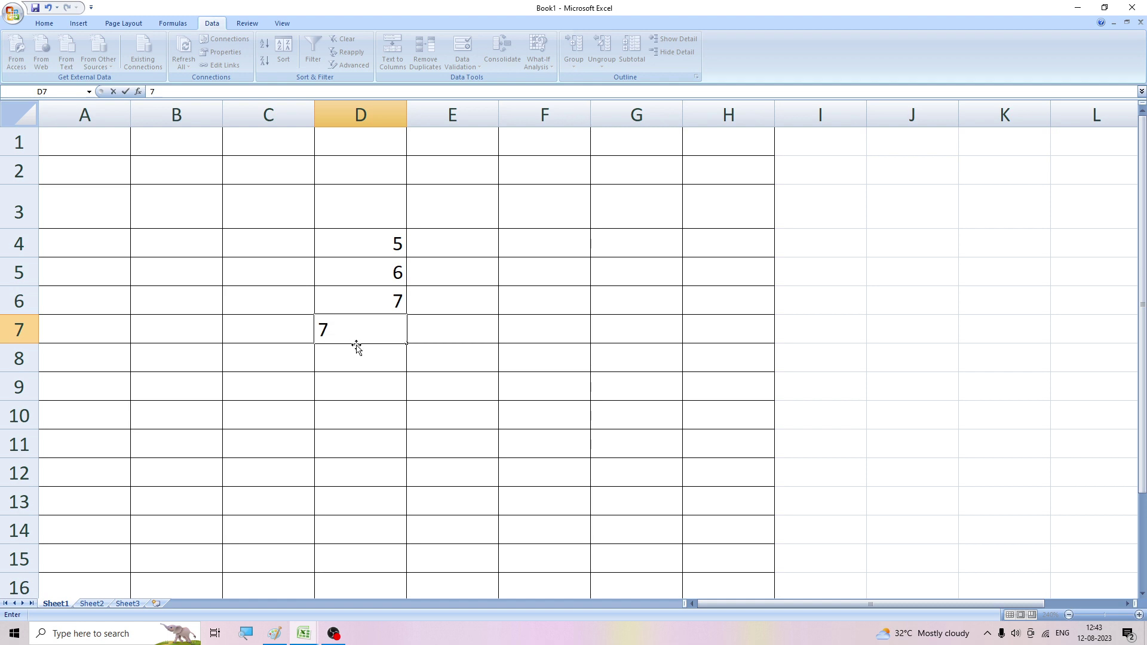
{"action": "key", "text": "ctrl+Return"}
{"action": "type", "text": "3"}
{"action": "key", "text": "ctrl+Return"}
{"action": "left_click", "coordinate": [362, 366]}
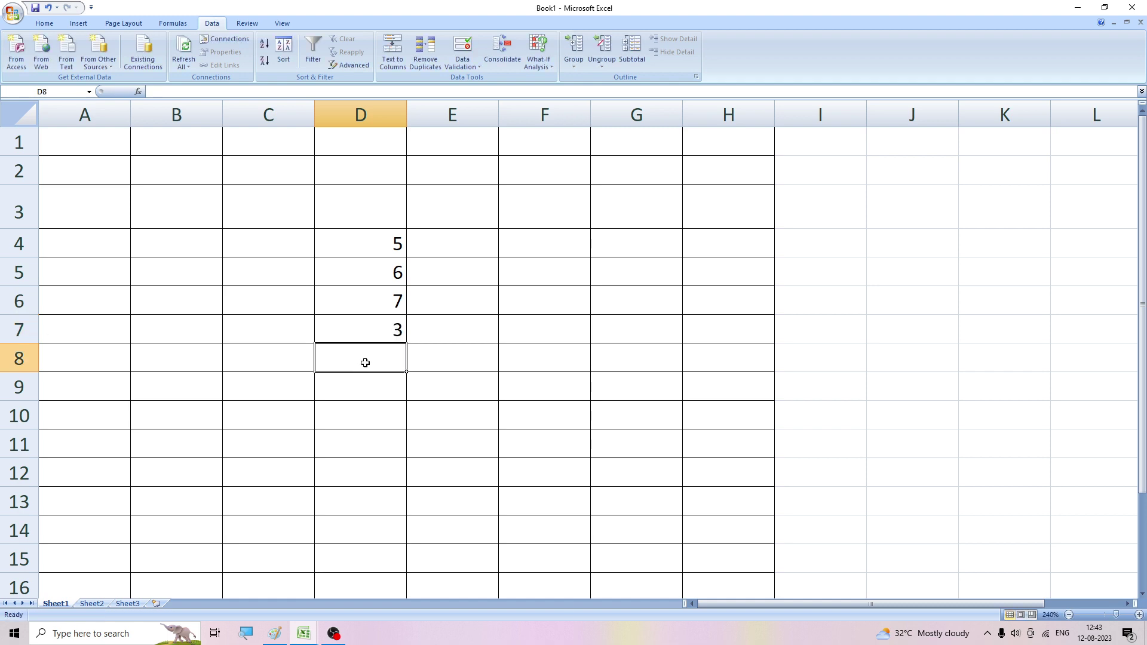
{"action": "type", "text": "4"}
{"action": "key", "text": "Return"}
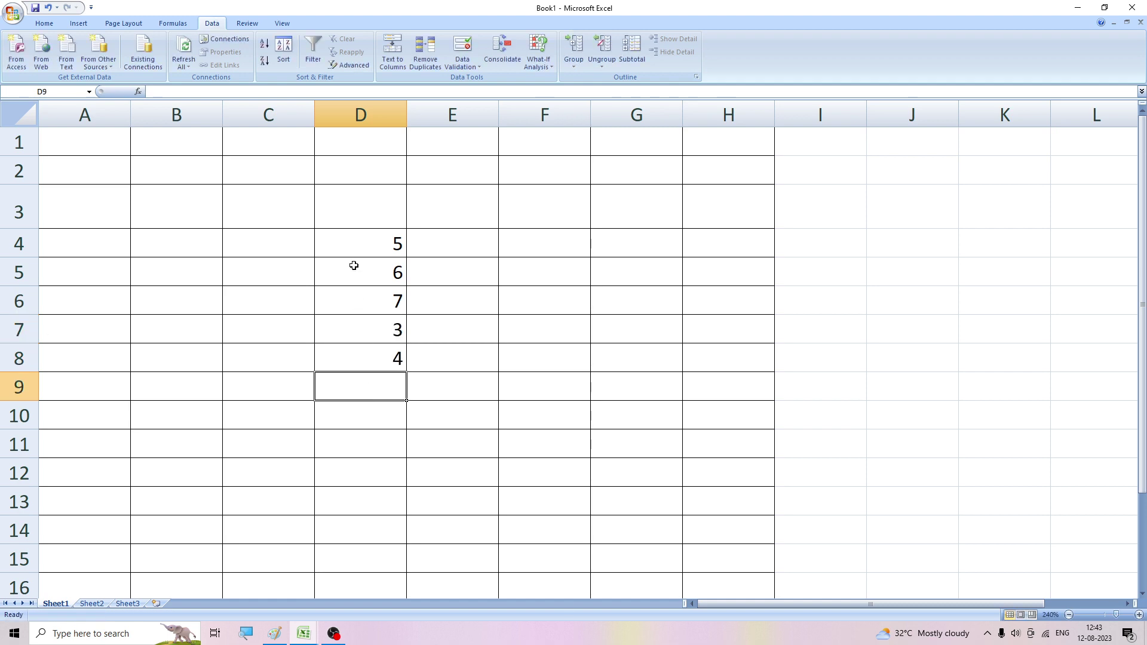
{"action": "type", "text": "5"}
{"action": "left_click", "coordinate": [358, 422]}
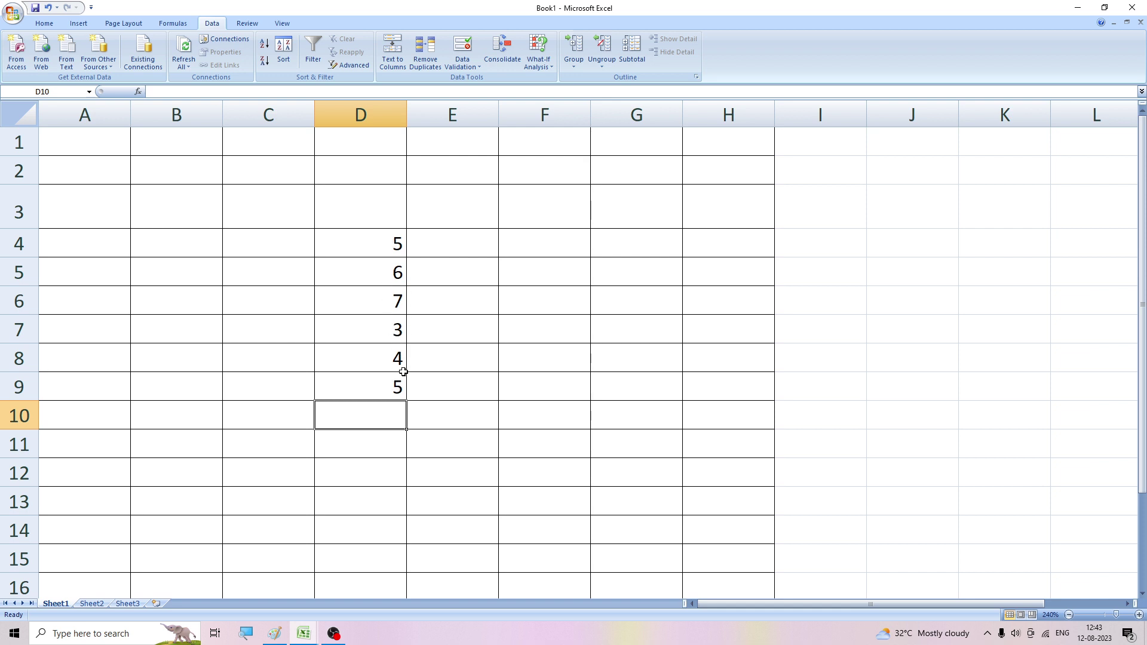
Step: Change D7 from 3 to 6 to create a repeated value
{"action": "left_click", "coordinate": [389, 334]}
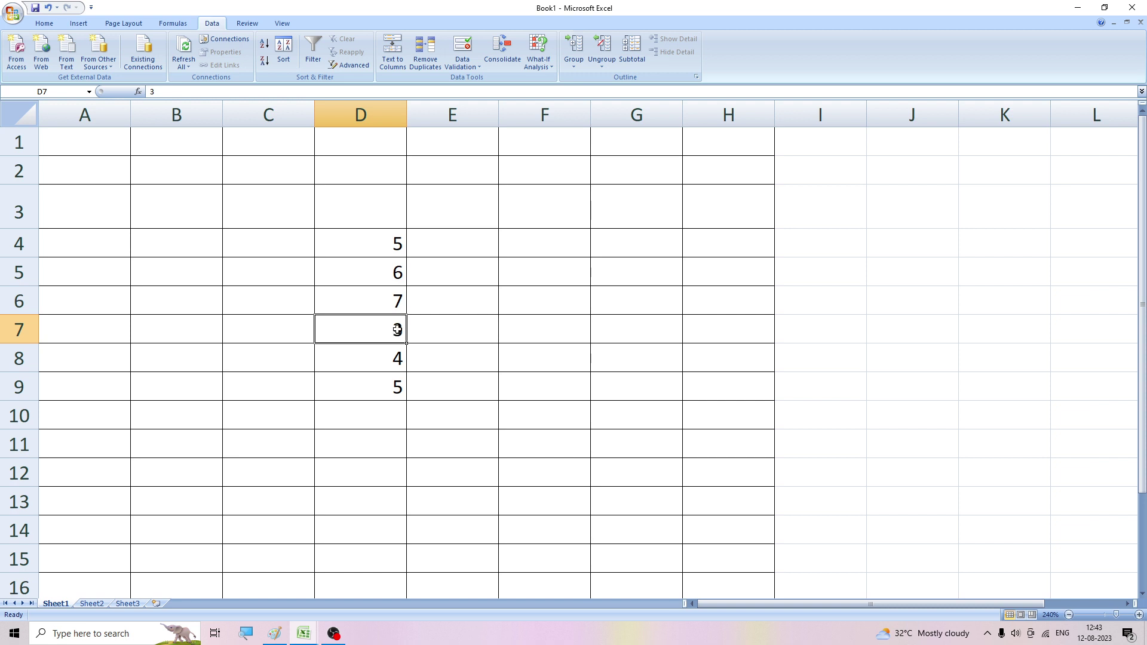
{"action": "type", "text": "6"}
{"action": "left_click", "coordinate": [390, 430]}
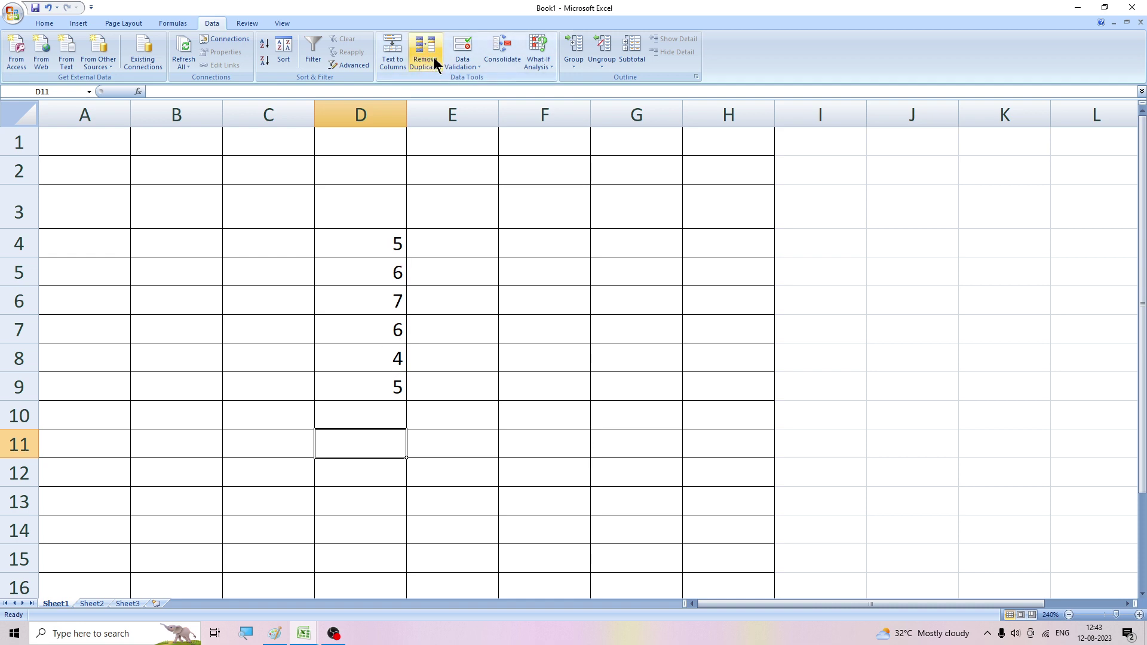
Step: Run Remove Duplicates on D4:D9, dropping 2 repeats and leaving 5, 6, 7, 4
{"action": "left_click_drag", "start_coordinate": [370, 234], "coordinate": [385, 387]}
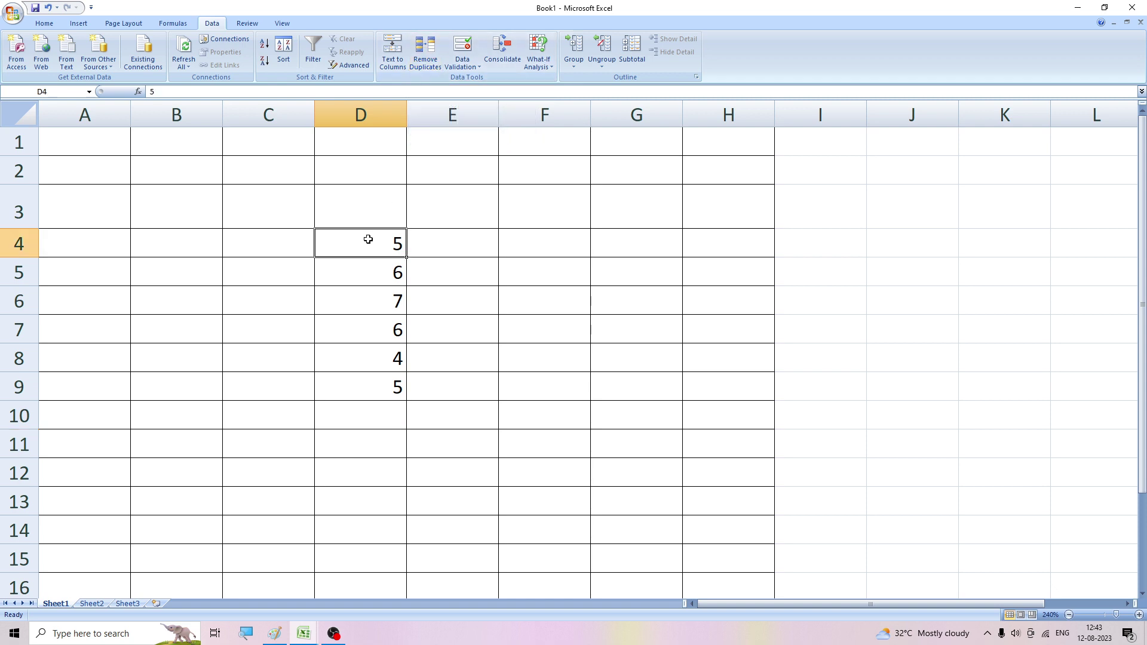
{"action": "left_click", "coordinate": [425, 63]}
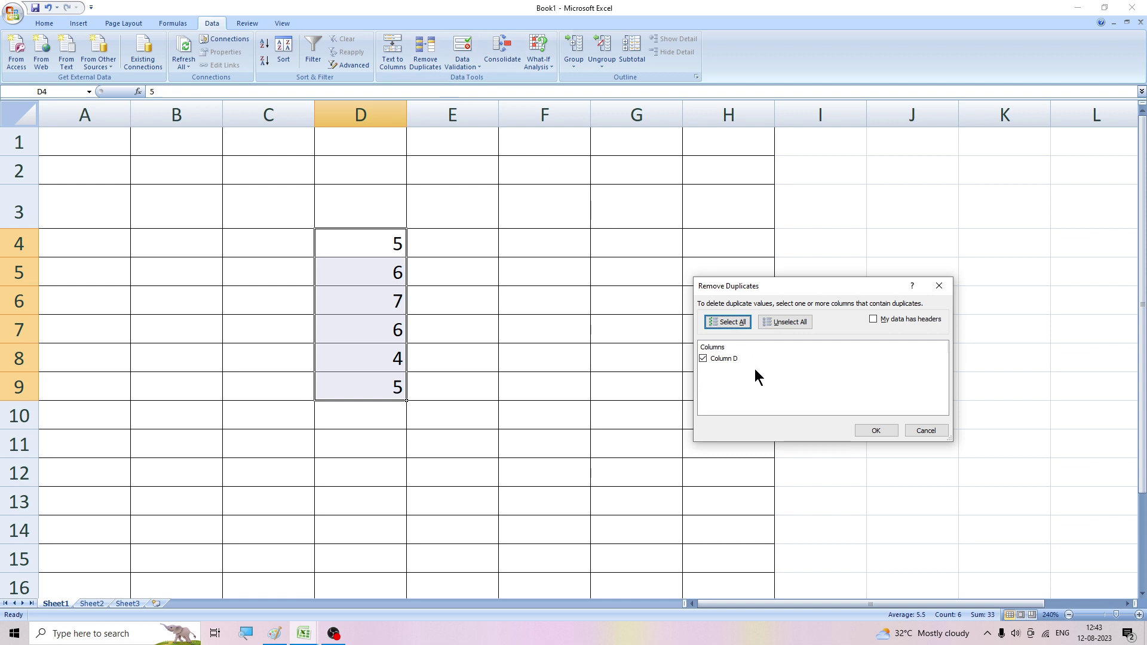
{"action": "left_click", "coordinate": [873, 430]}
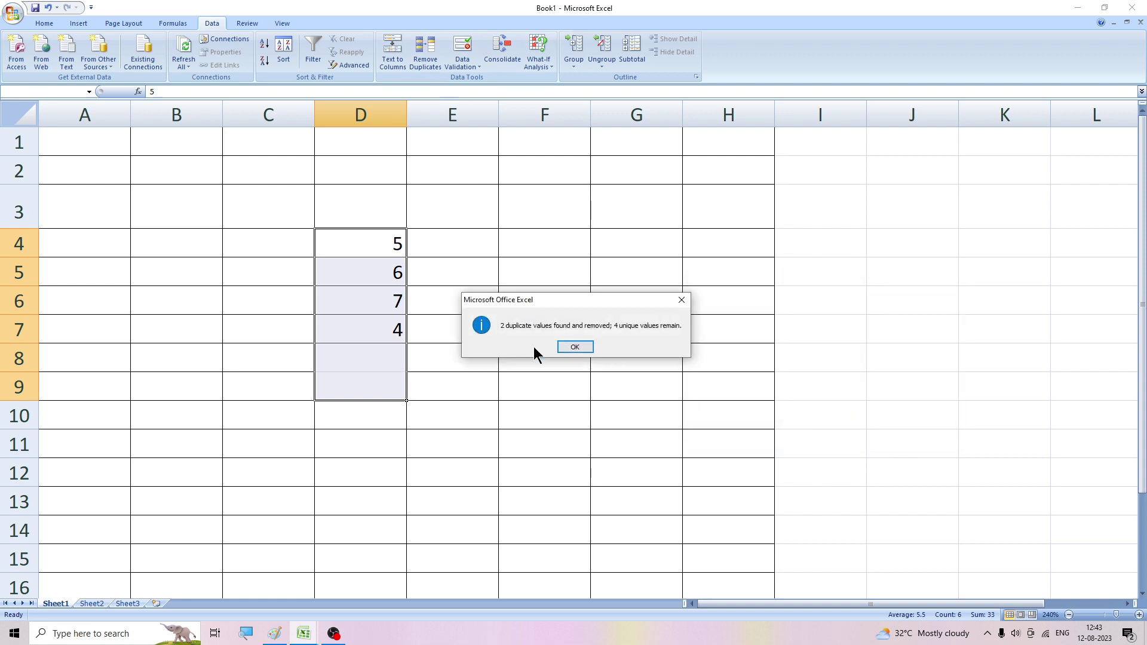
{"action": "left_click", "coordinate": [574, 348]}
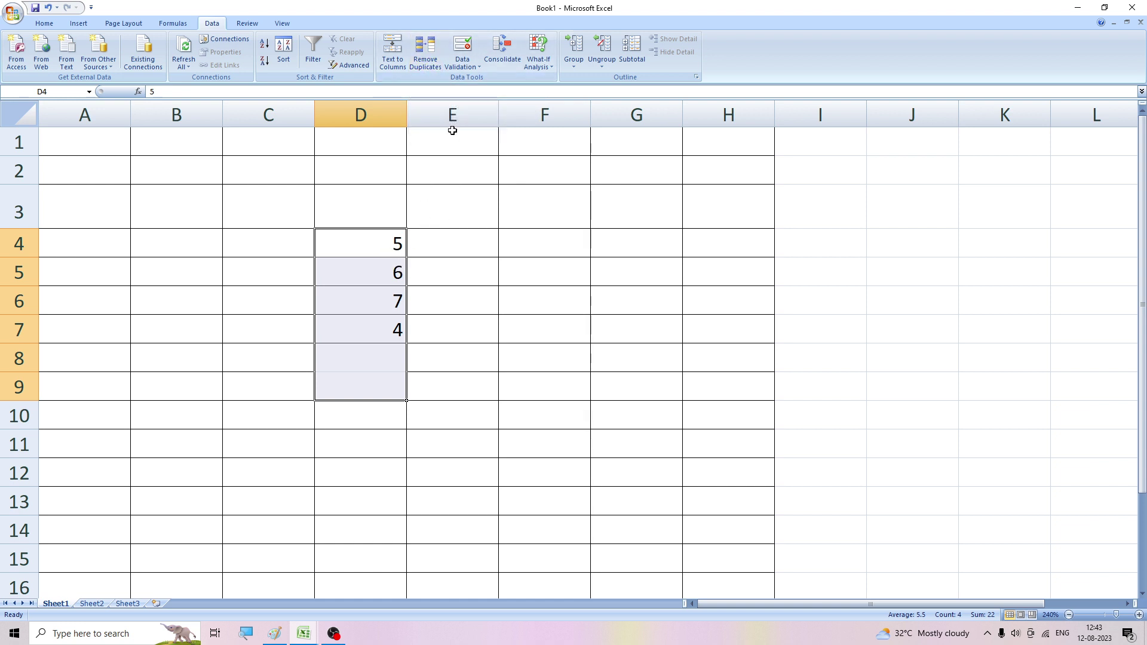
{"action": "left_click", "coordinate": [427, 264]}
{"action": "left_click", "coordinate": [470, 69]}
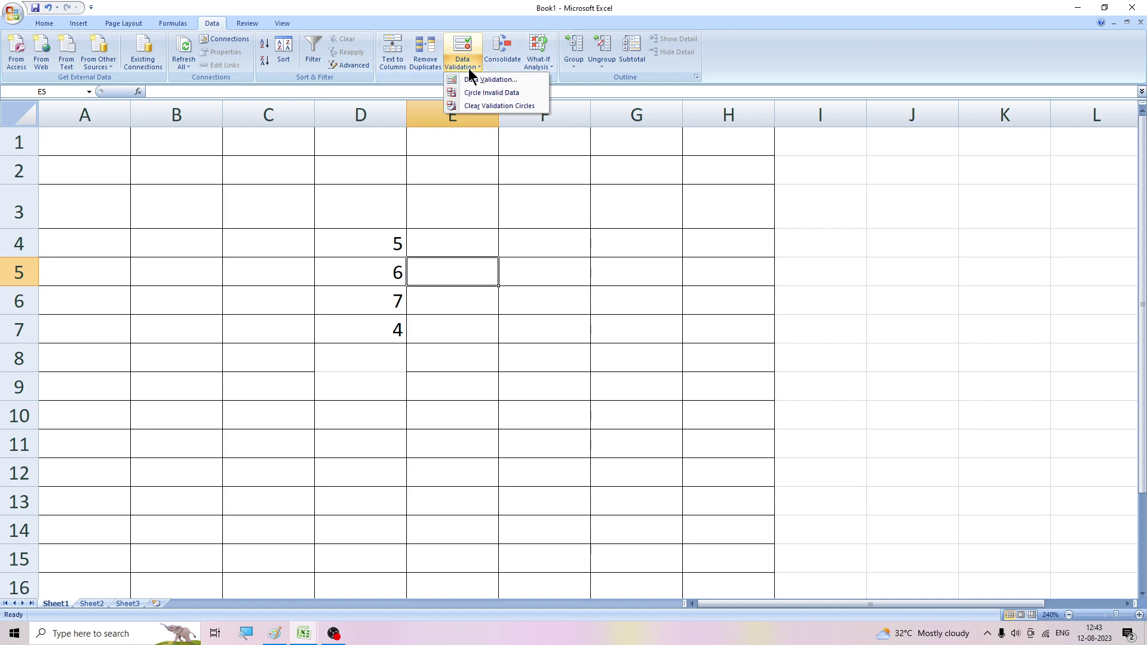
{"action": "left_click", "coordinate": [390, 239]}
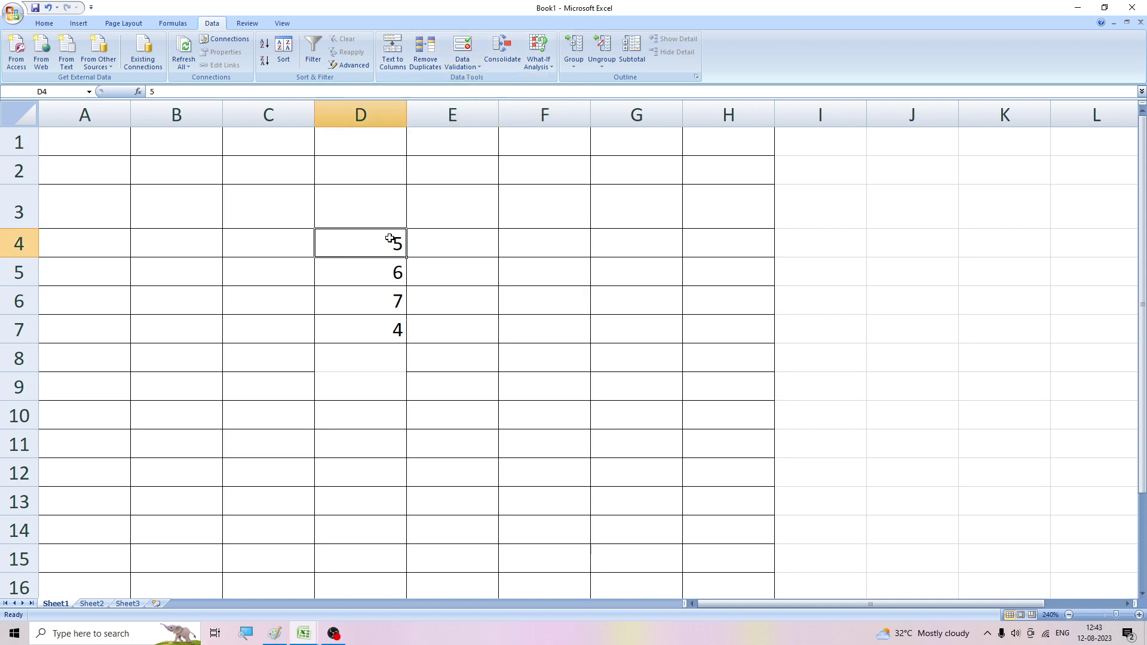
{"action": "left_click_drag", "start_coordinate": [389, 239], "coordinate": [388, 328]}
{"action": "key", "text": "Delete"}
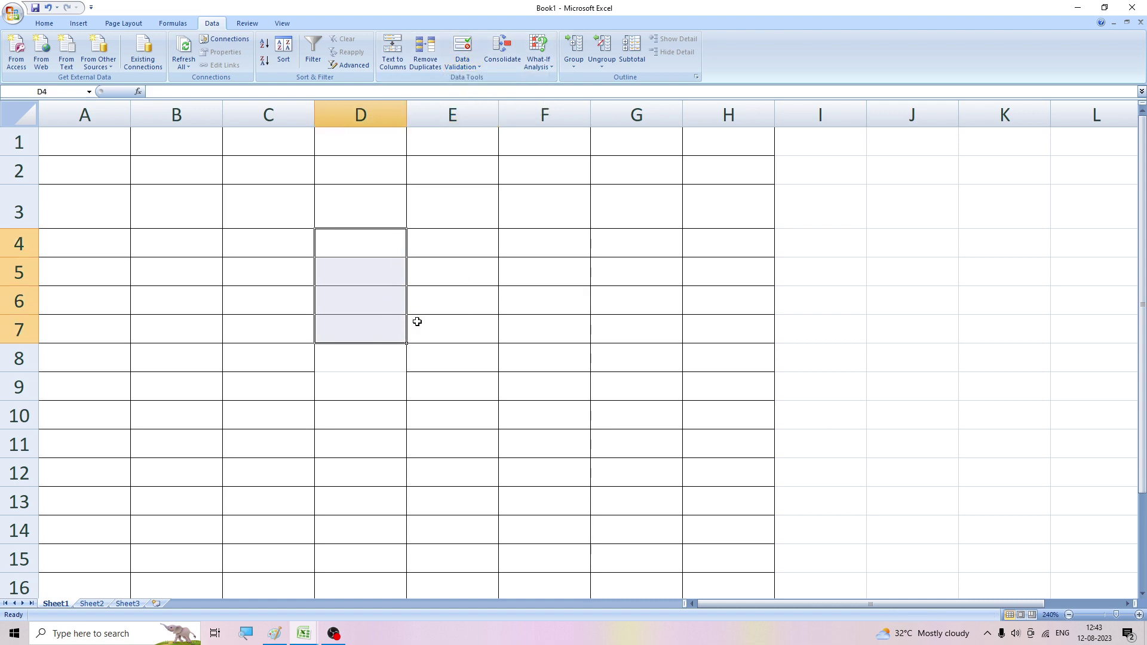
{"action": "left_click", "coordinate": [410, 349]}
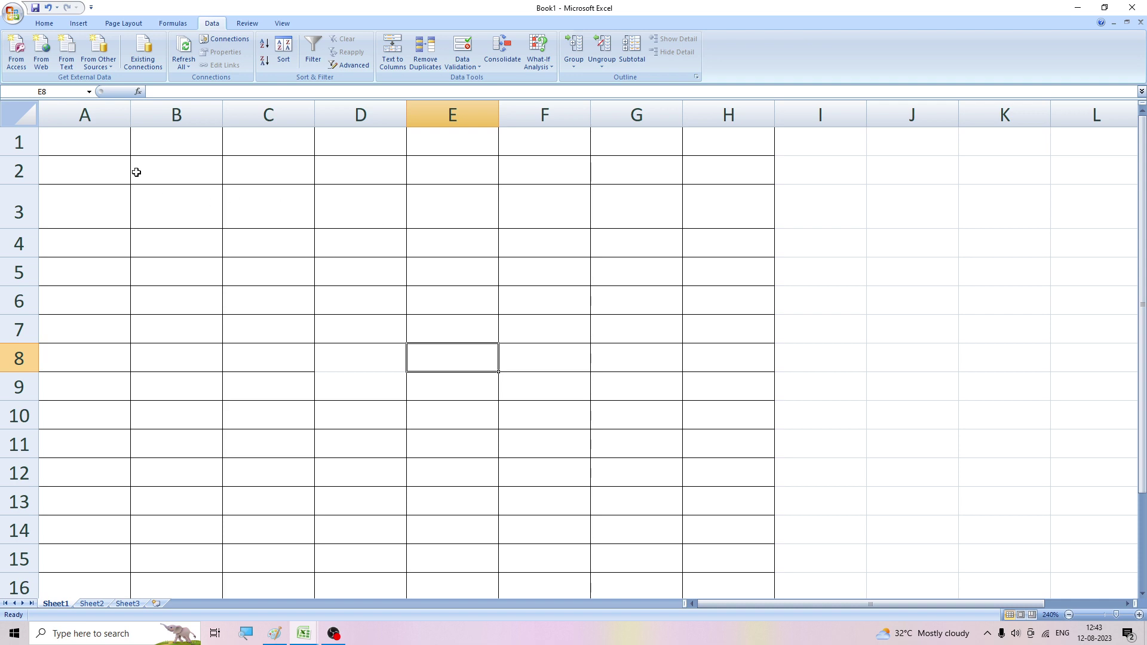
{"action": "left_click", "coordinate": [279, 274]}
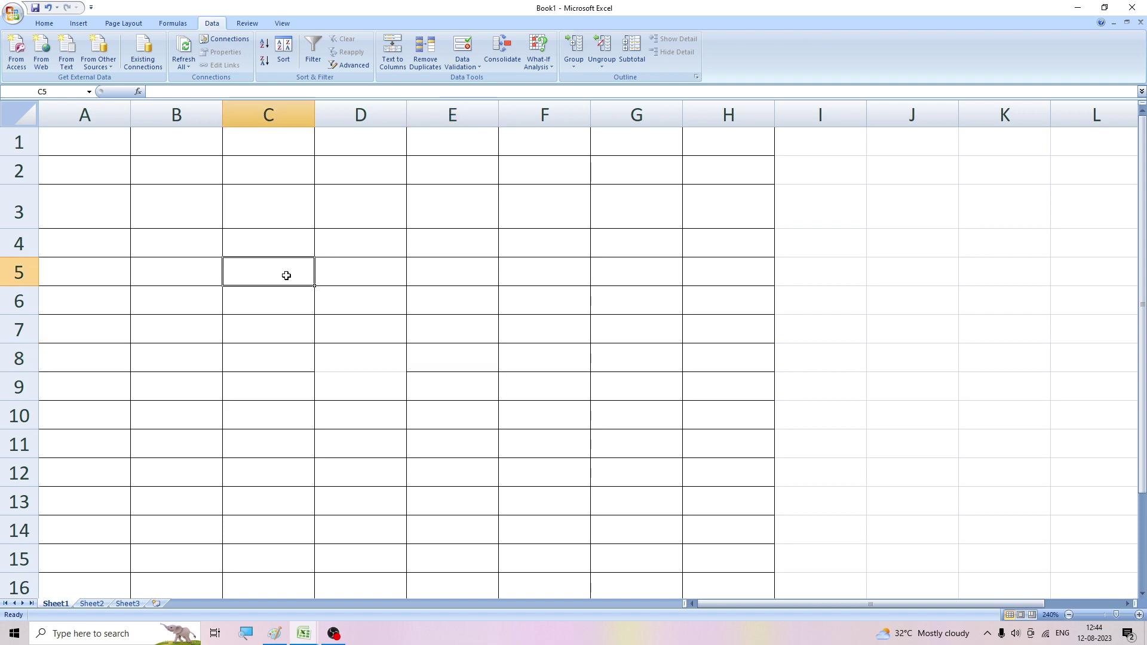
{"action": "type", "text": "7897"}
{"action": "left_click", "coordinate": [304, 323]}
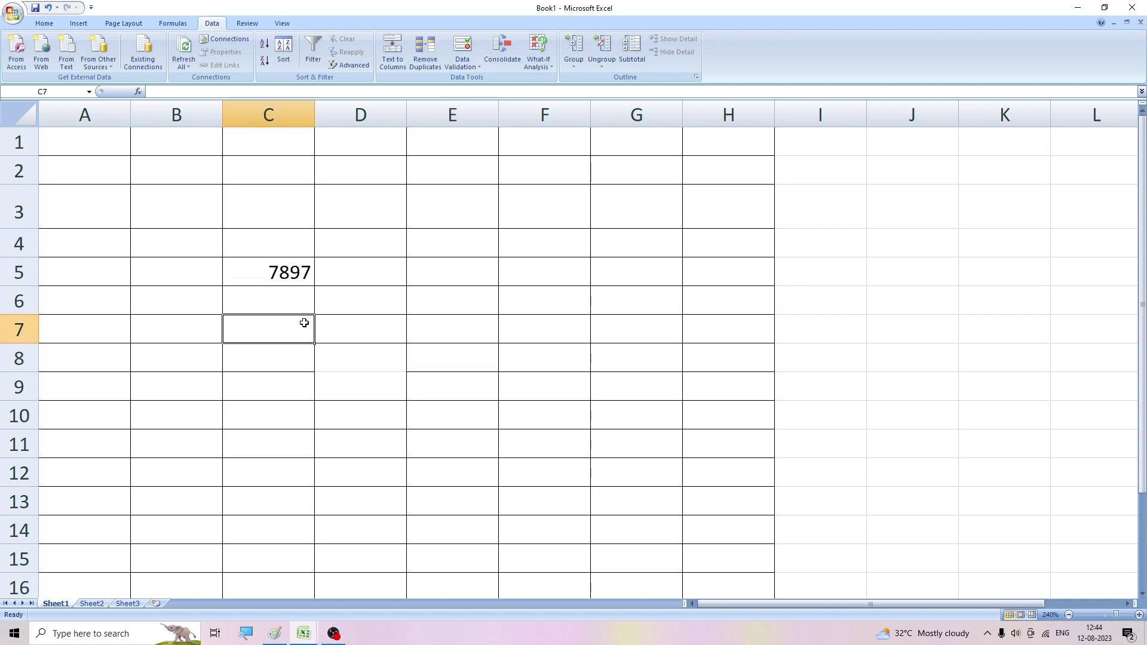
{"action": "left_click", "coordinate": [149, 212]}
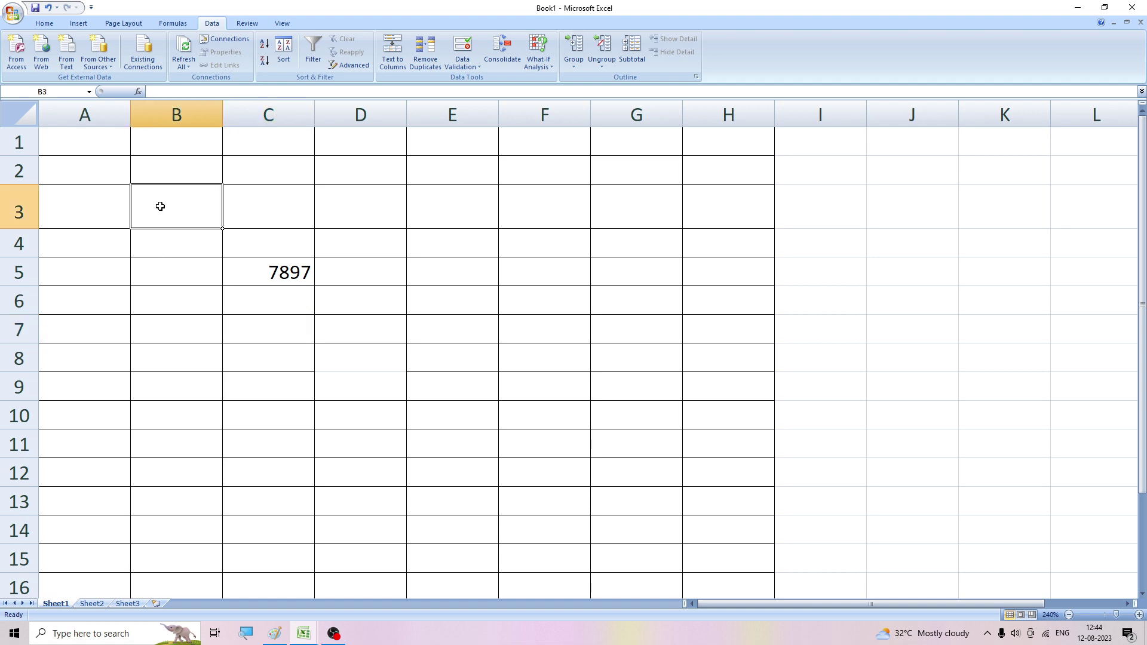
{"action": "type", "text": "2"}
{"action": "left_click", "coordinate": [273, 216]}
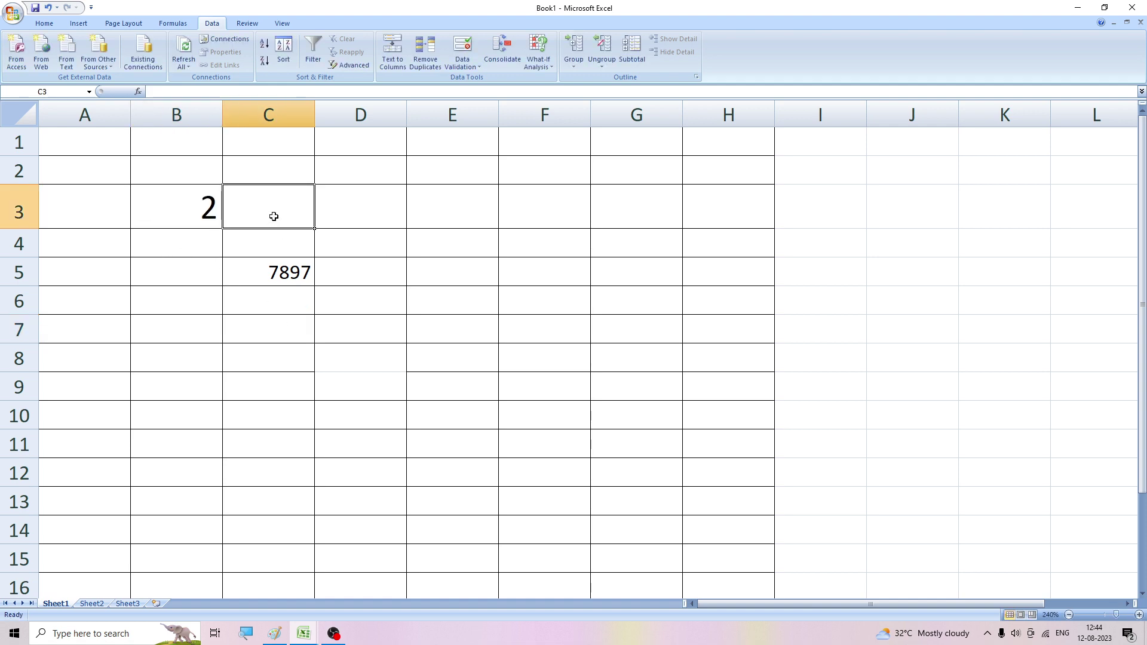
{"action": "type", "text": "50"}
{"action": "left_click", "coordinate": [226, 357]}
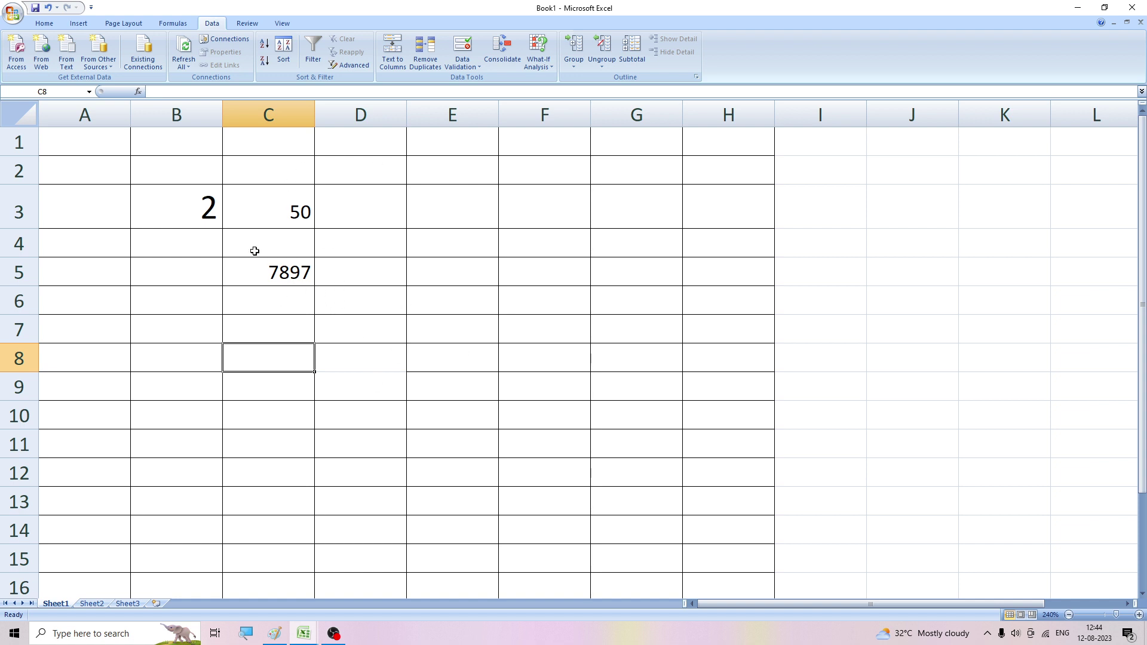
{"action": "left_click_drag", "start_coordinate": [180, 179], "coordinate": [353, 280]}
{"action": "key", "text": "Delete"}
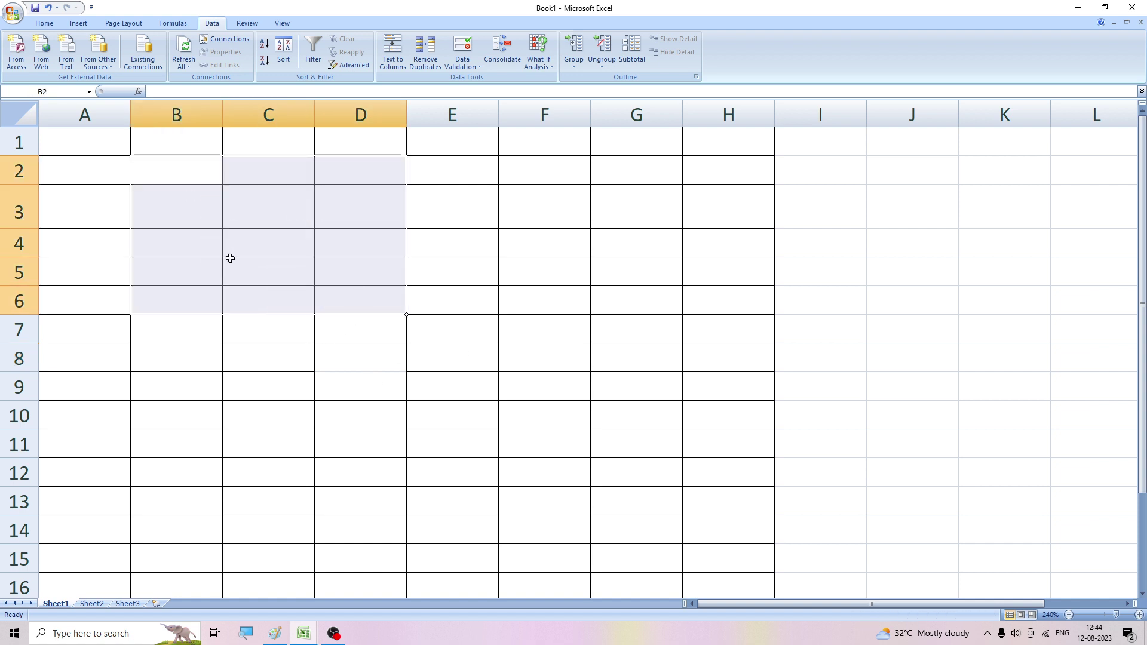
Step: Select A1:G10 and open the Data Validation dropdown on the Data tab
{"action": "mouse_move", "coordinate": [84, 141]}
{"action": "left_mouse_down"}
{"action": "mouse_move", "coordinate": [110, 199]}
{"action": "mouse_move", "coordinate": [606, 425]}
{"action": "left_mouse_up"}
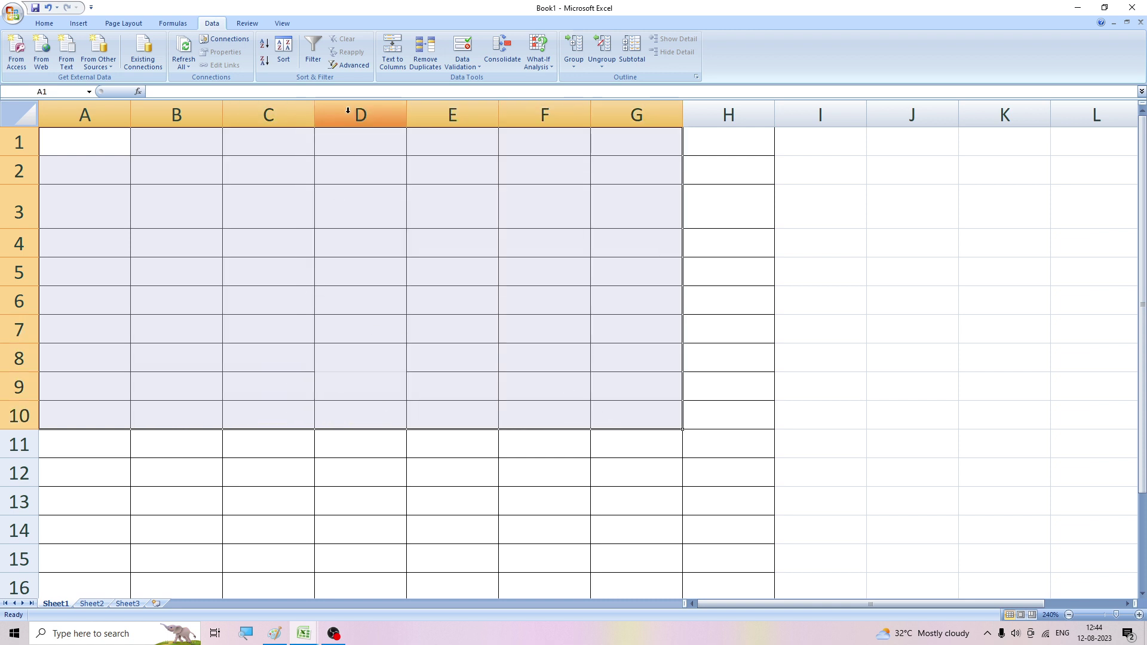
{"action": "left_click", "coordinate": [468, 60]}
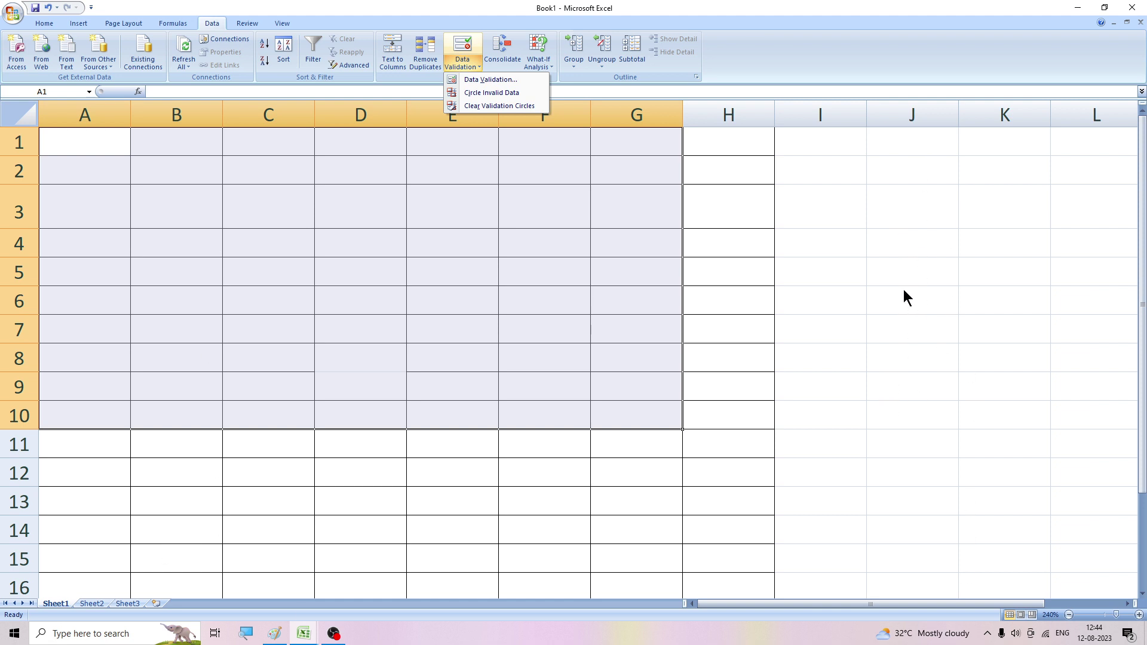
Step: Set the A1:G10 validation to allow only whole numbers between 50 and 100
{"action": "left_click", "coordinate": [490, 80]}
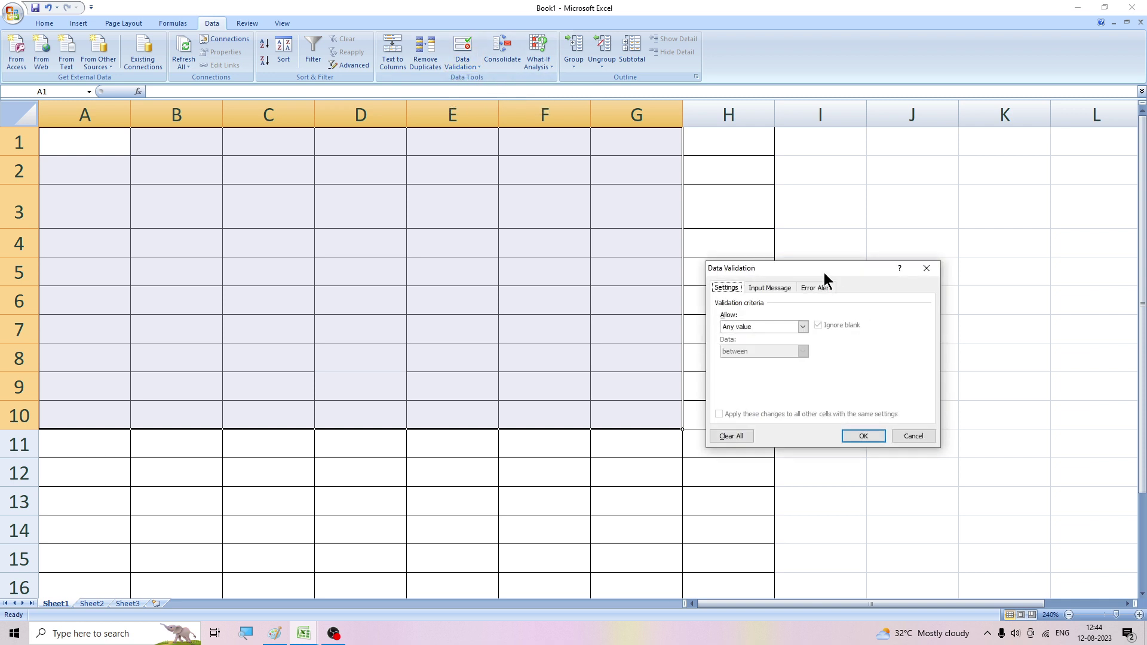
{"action": "left_click_drag", "start_coordinate": [824, 272], "coordinate": [357, 230]}
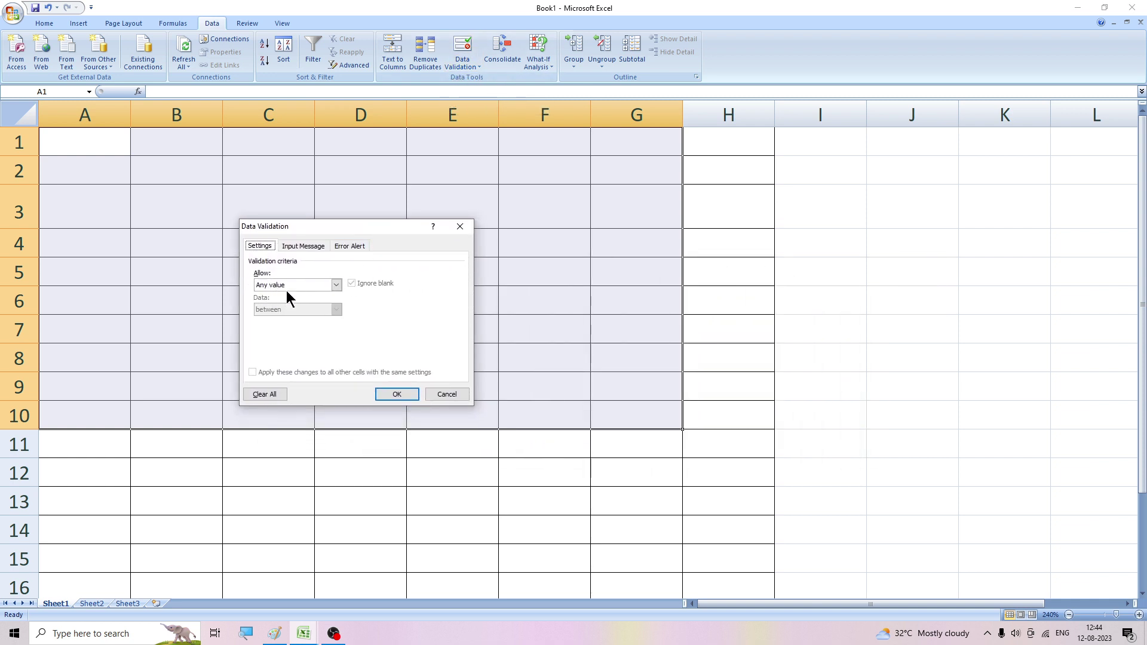
{"action": "left_click", "coordinate": [337, 285]}
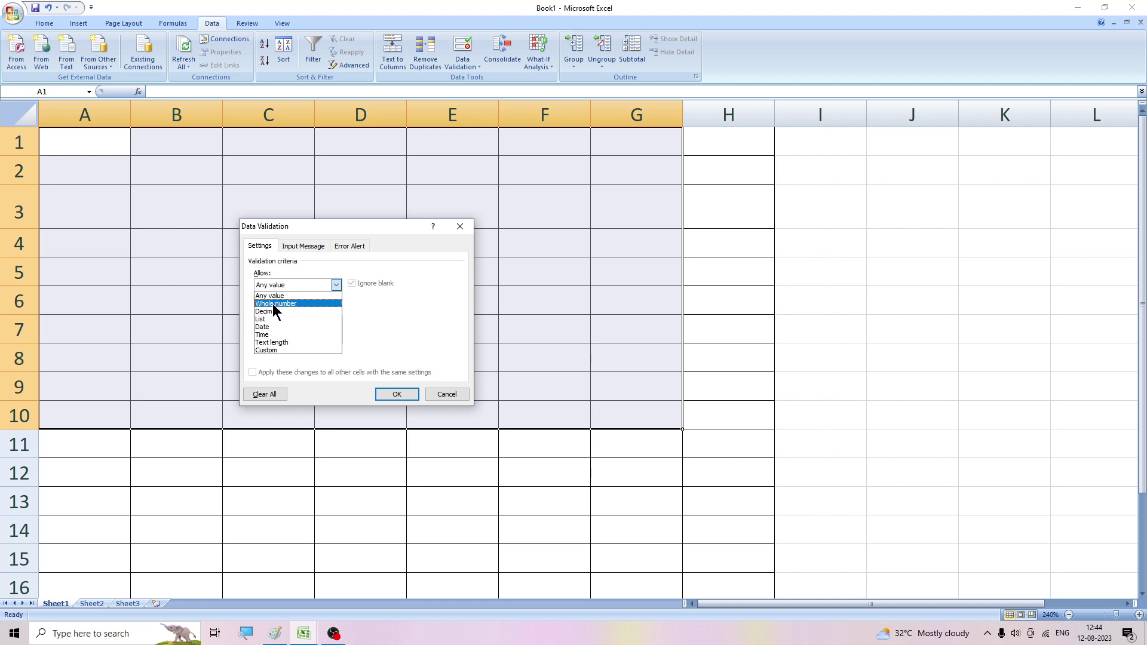
{"action": "left_click", "coordinate": [272, 304]}
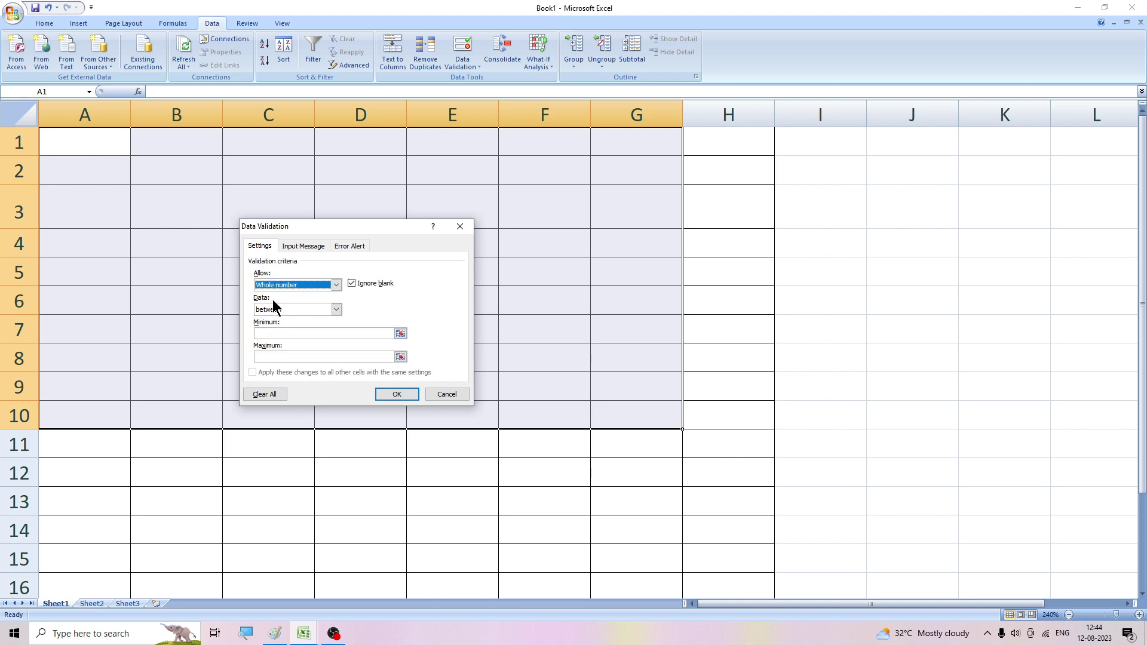
{"action": "left_click", "coordinate": [265, 333]}
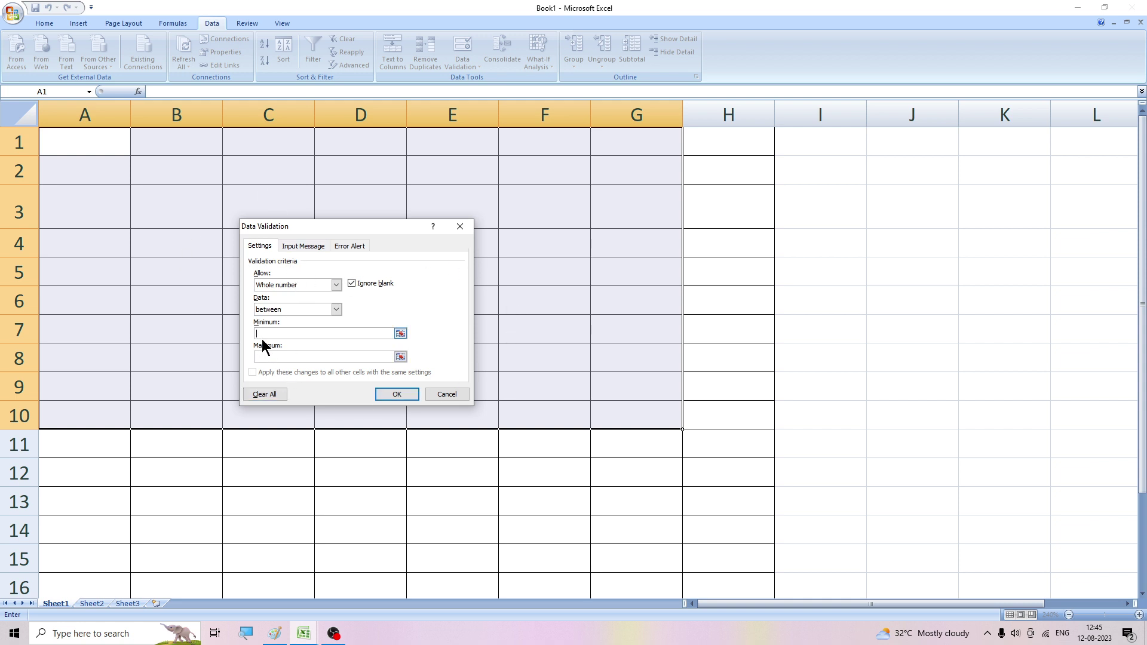
{"action": "type", "text": "1"}
{"action": "key", "text": "BackSpace"}
{"action": "type", "text": "0"}
Step: Apply the validation rule and enter 60 in C4
{"action": "left_click", "coordinate": [404, 396]}
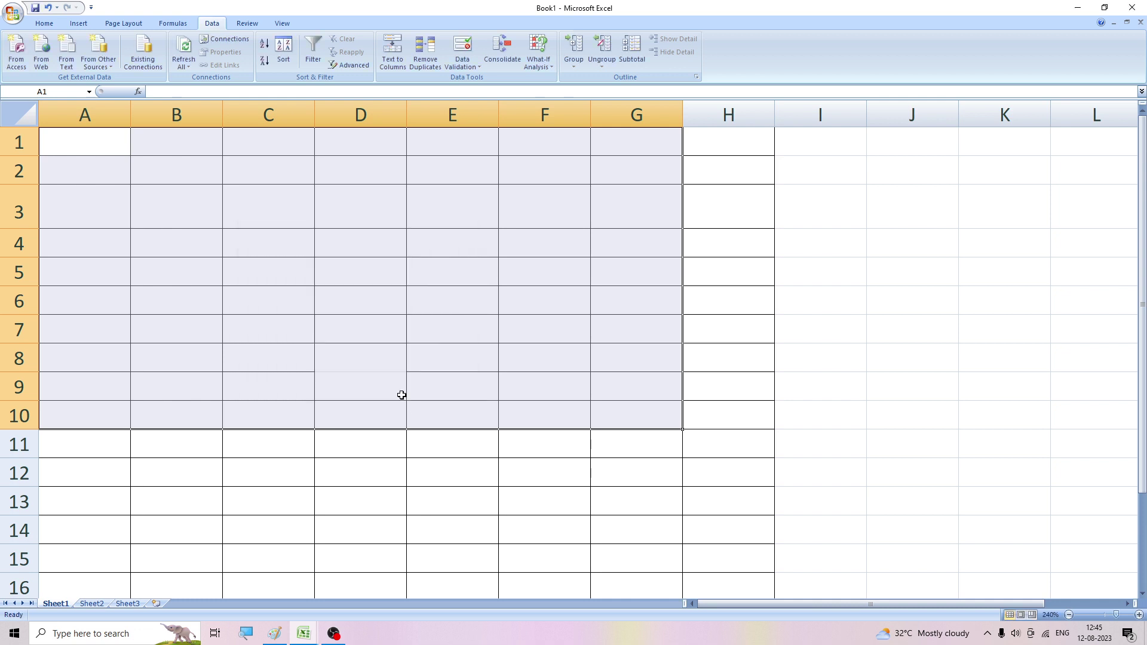
{"action": "left_click", "coordinate": [398, 462]}
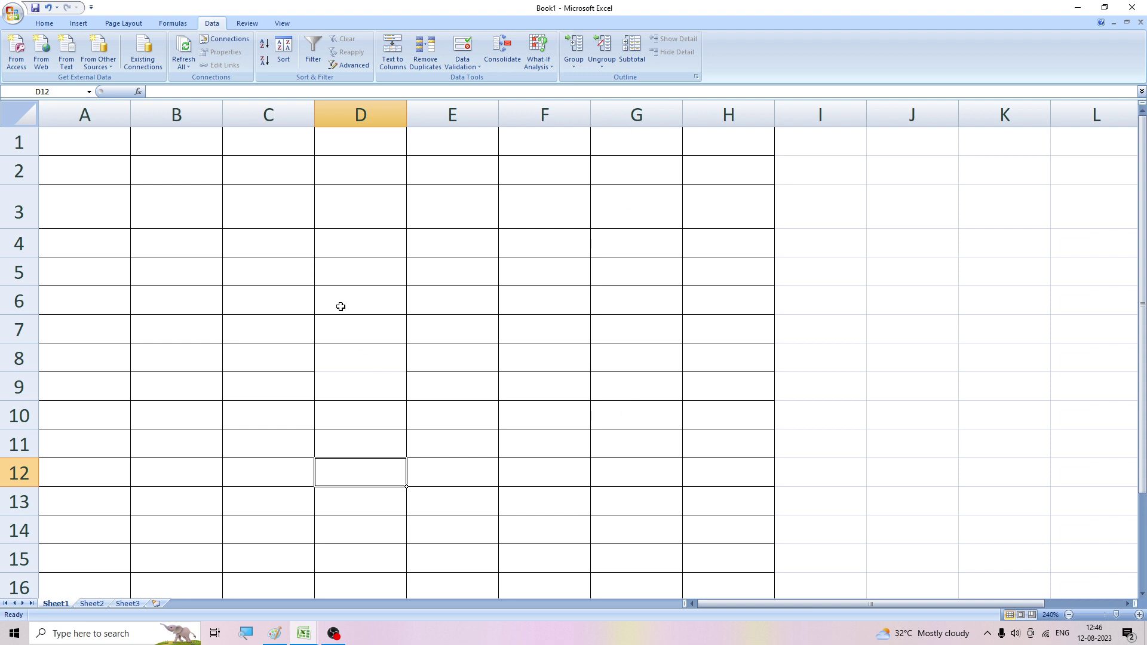
{"action": "left_click", "coordinate": [271, 246]}
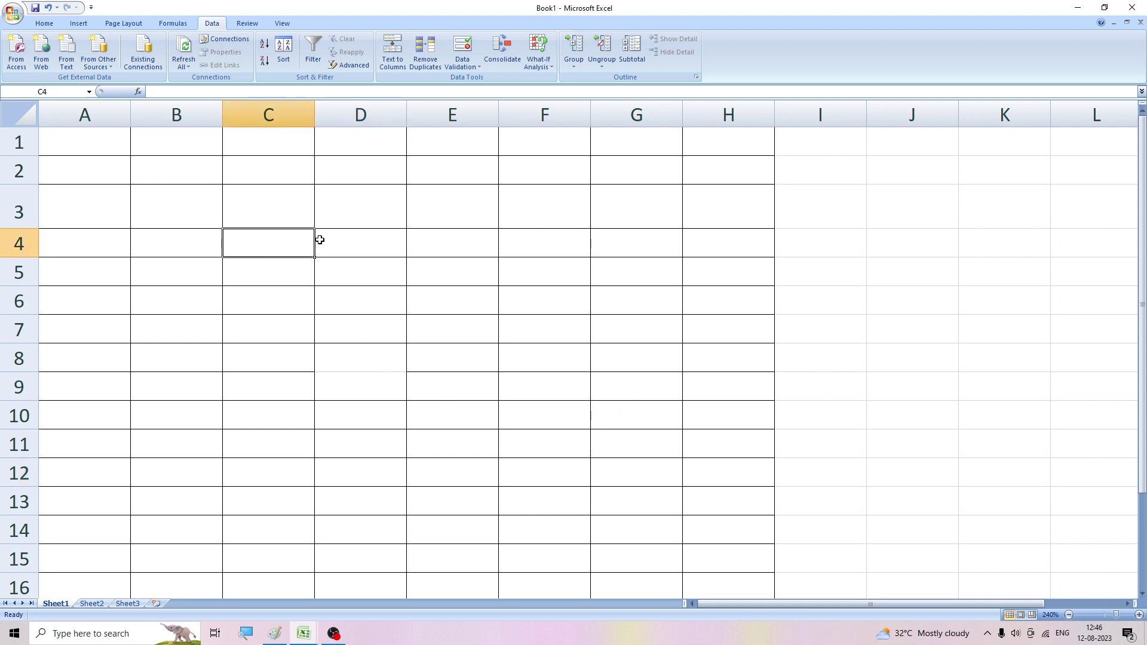
{"action": "type", "text": "60"}
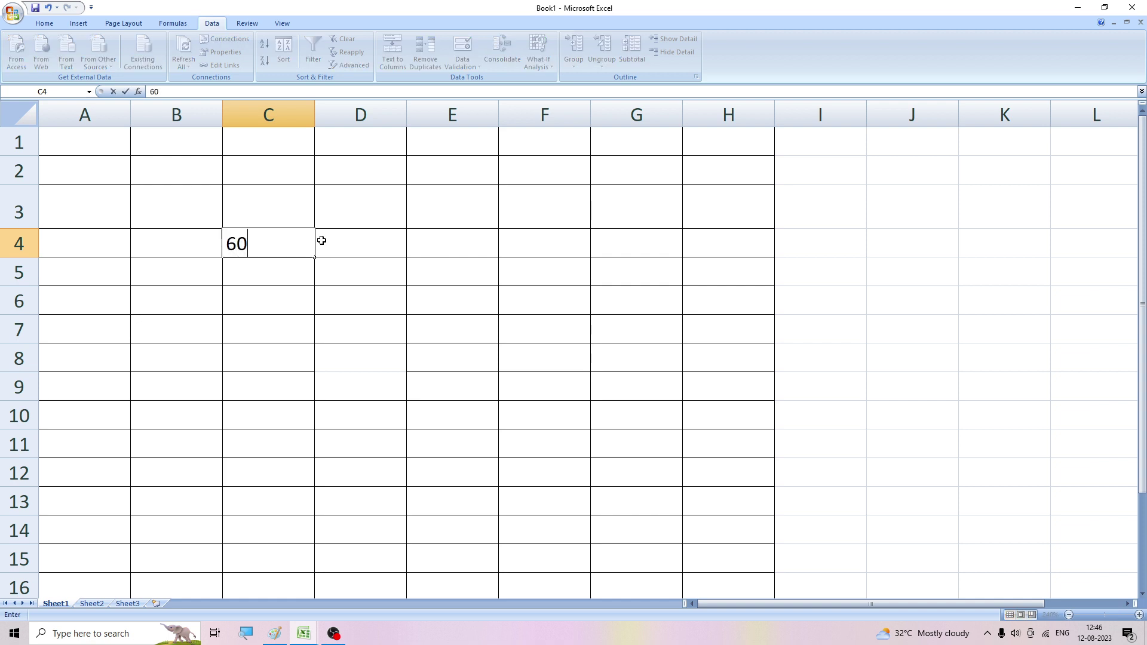
{"action": "left_click", "coordinate": [285, 333]}
Step: Test C5 with 30 and 150, retrying and clearing each rejected entry
{"action": "left_click", "coordinate": [278, 277]}
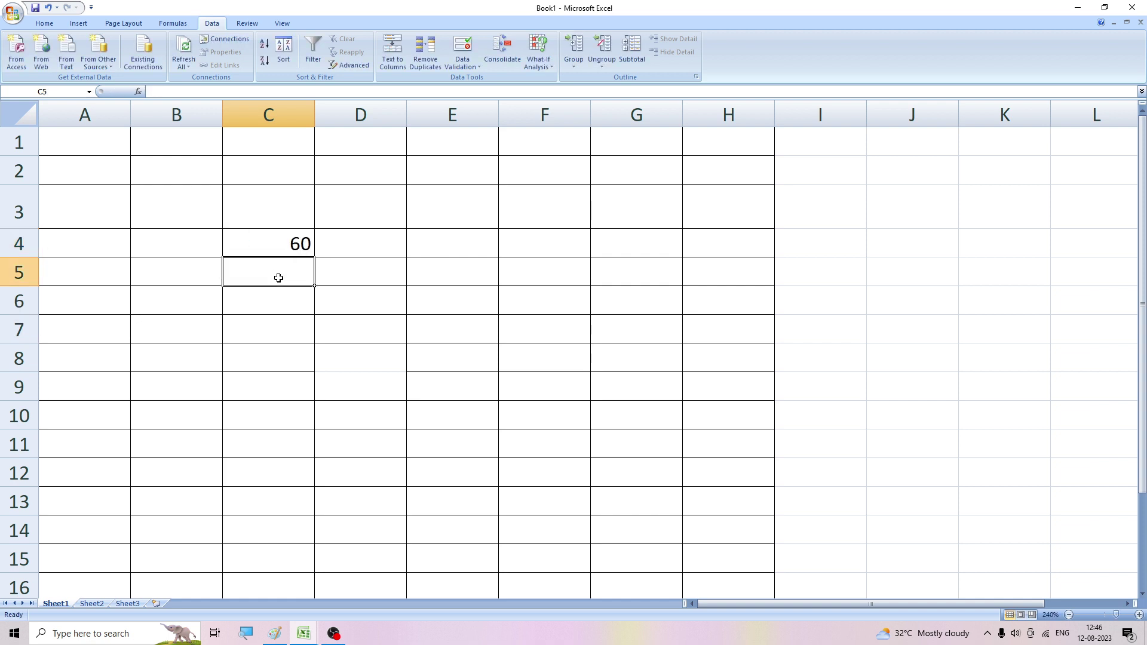
{"action": "type", "text": "30"}
{"action": "left_click", "coordinate": [282, 328]}
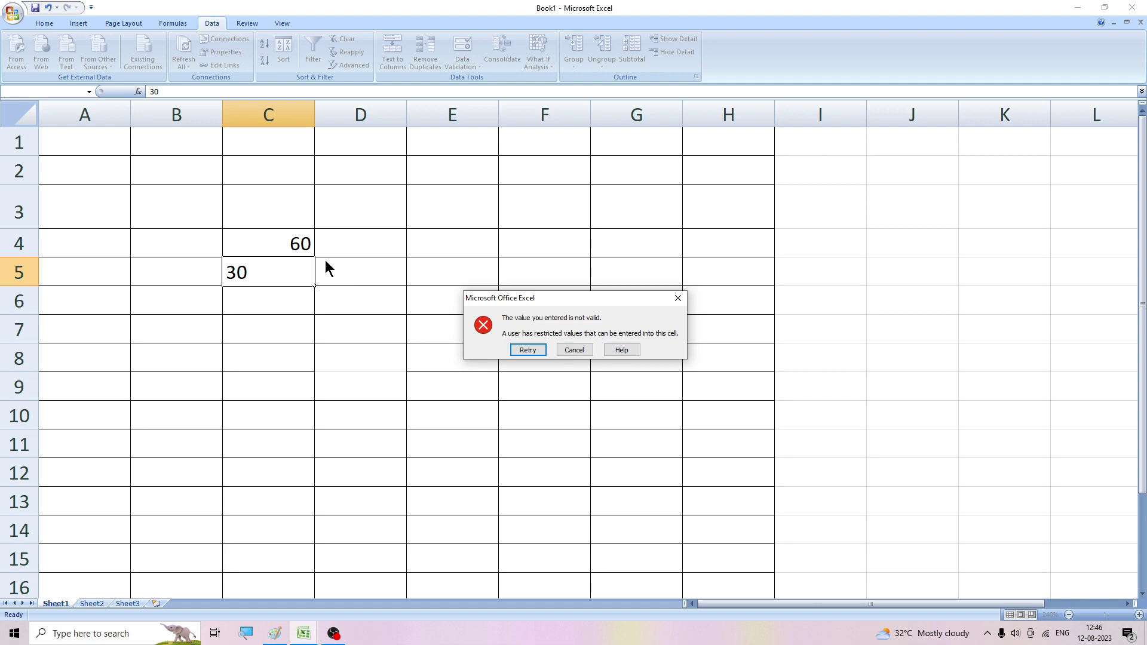
{"action": "left_click", "coordinate": [539, 350]}
{"action": "key", "text": "BackSpace"}
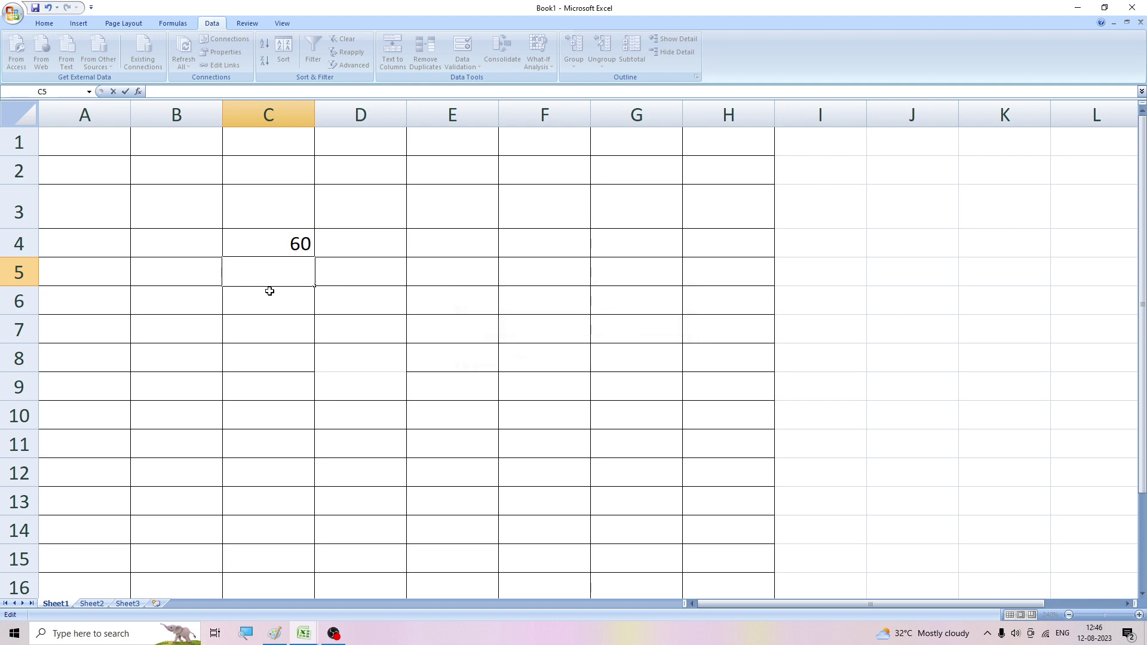
{"action": "type", "text": "1"}
{"action": "type", "text": "50"}
{"action": "key", "text": "Return"}
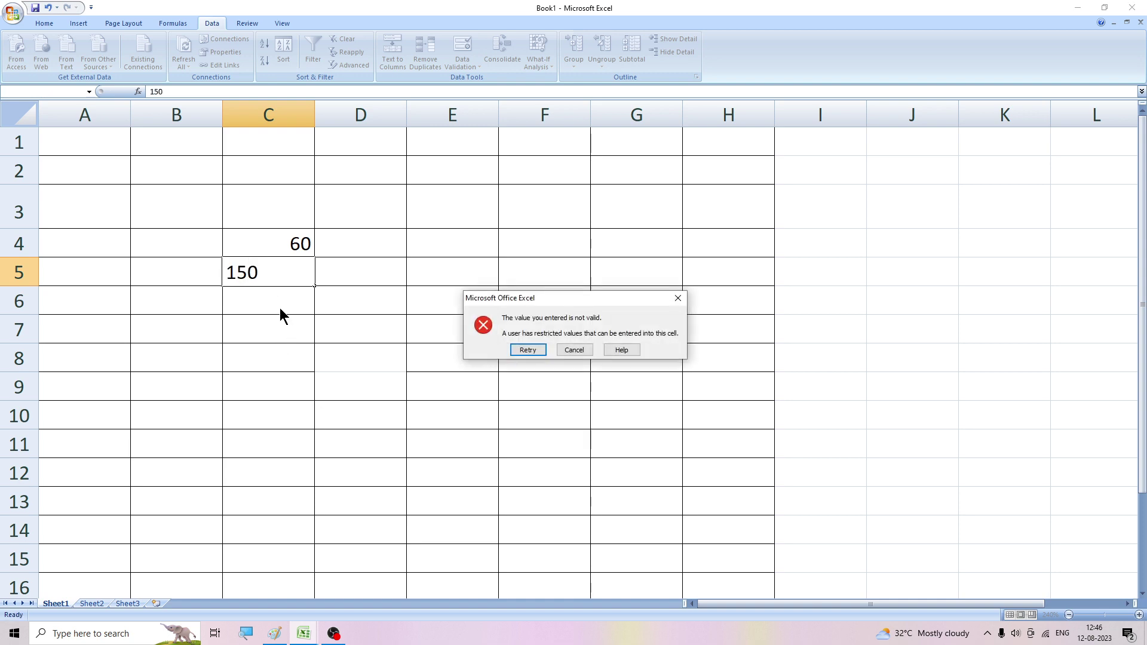
{"action": "left_click", "coordinate": [512, 350]}
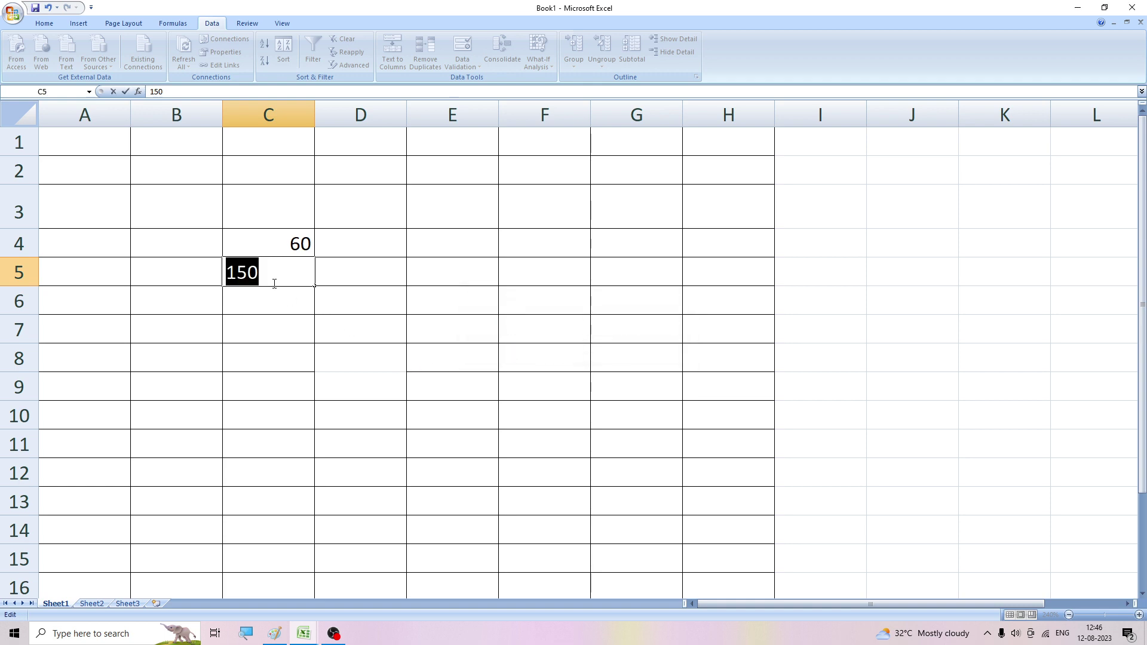
{"action": "key", "text": "BackSpace"}
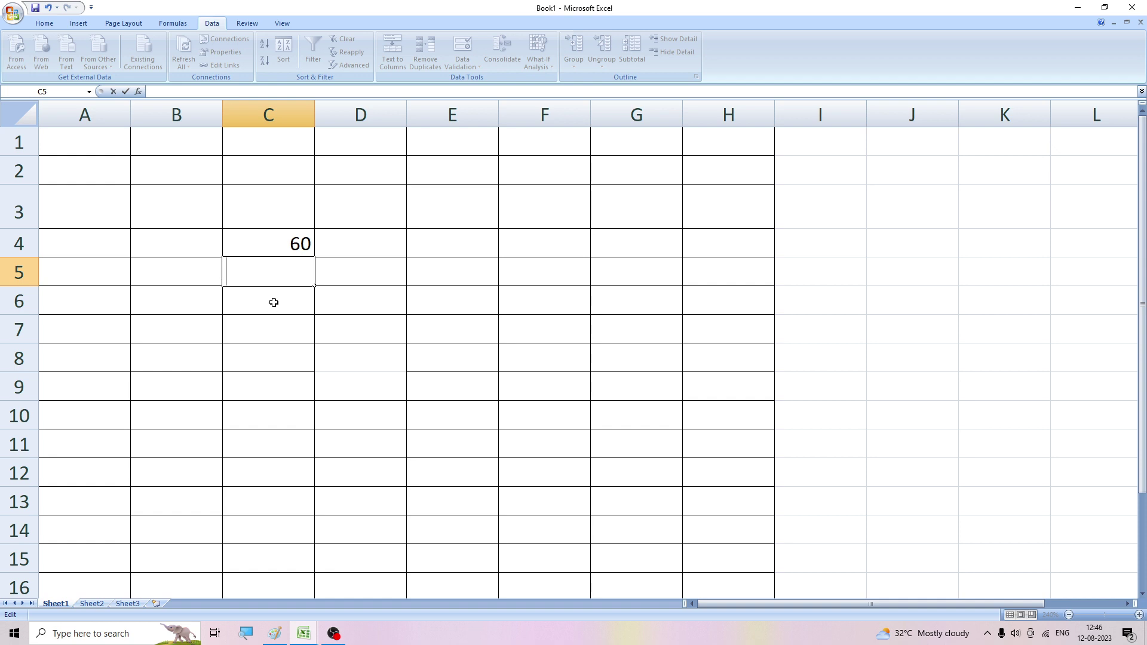
Step: Enter 70 in C5 and 90 in C7
{"action": "type", "text": "70"}
{"action": "left_click", "coordinate": [294, 339]}
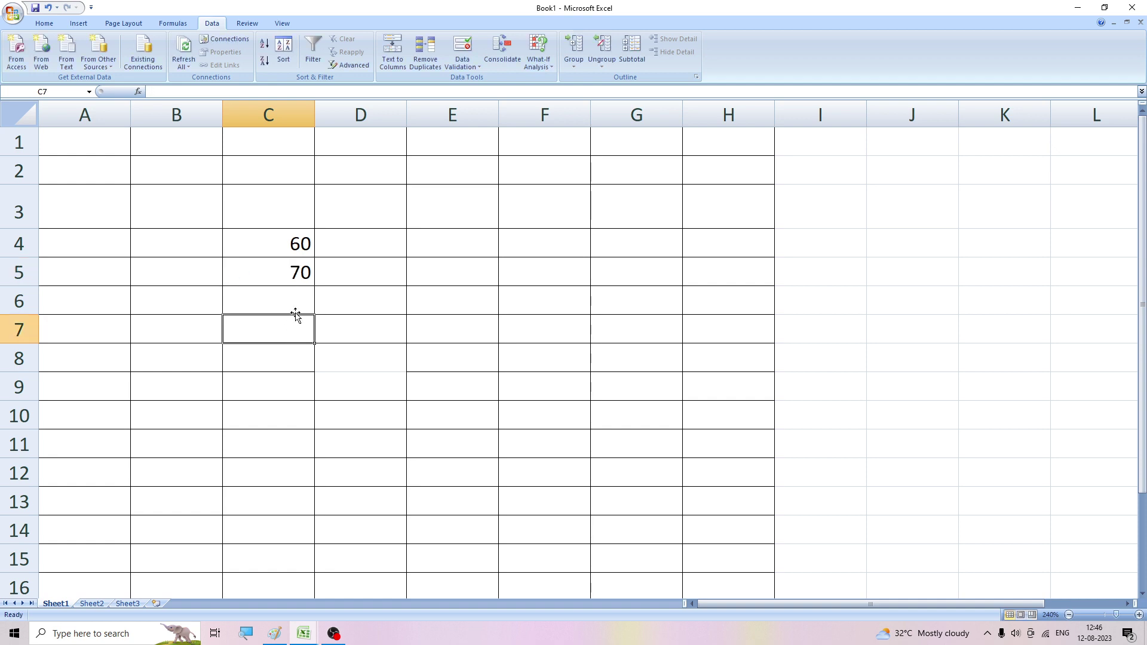
{"action": "type", "text": "90"}
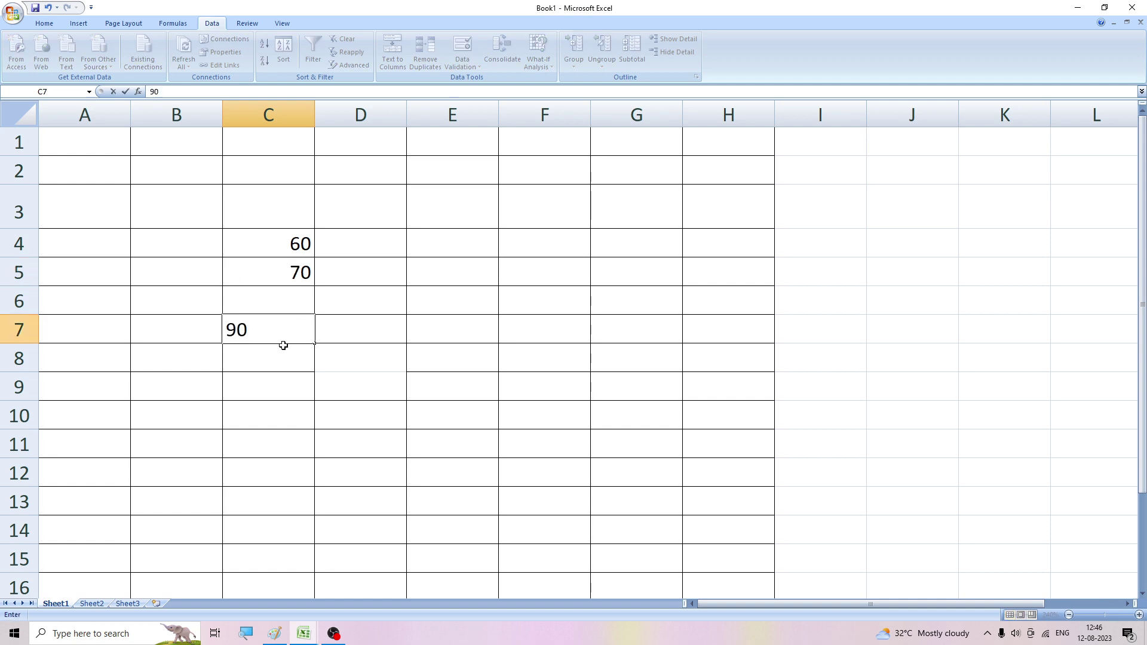
{"action": "left_click", "coordinate": [279, 351]}
Step: Enter 1000 in J6, 2000 in J7 and 43 in I9, outside the validated range
{"action": "left_click", "coordinate": [914, 303]}
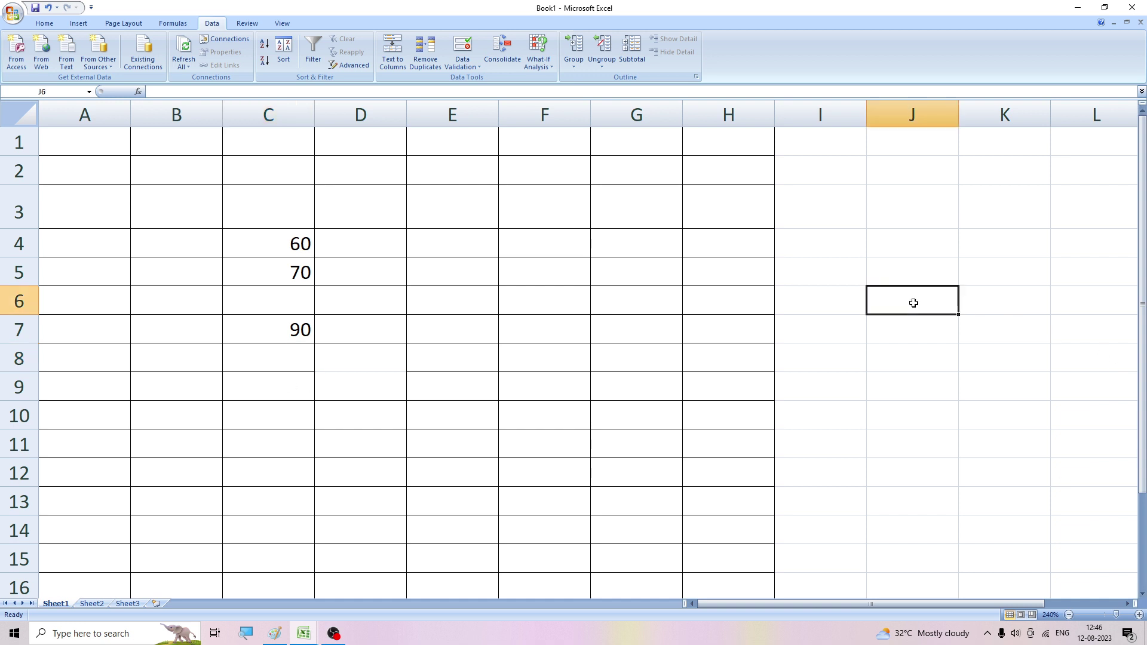
{"action": "type", "text": "100"}
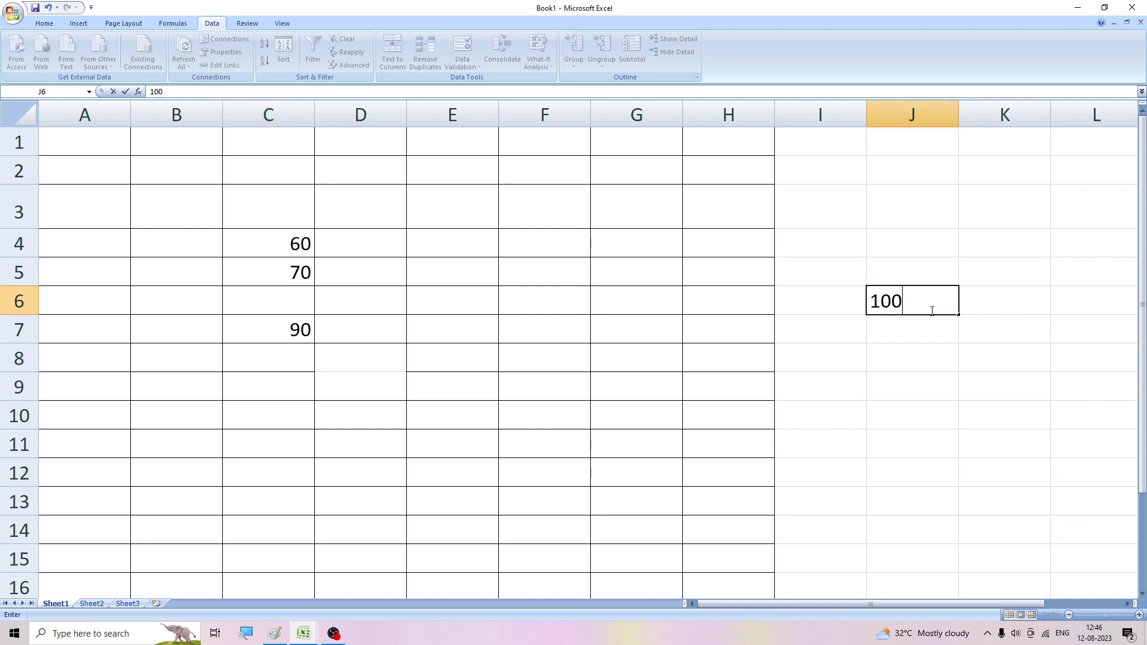
{"action": "type", "text": "0"}
{"action": "left_click", "coordinate": [926, 366]}
{"action": "left_click", "coordinate": [897, 335]}
{"action": "type", "text": "2"}
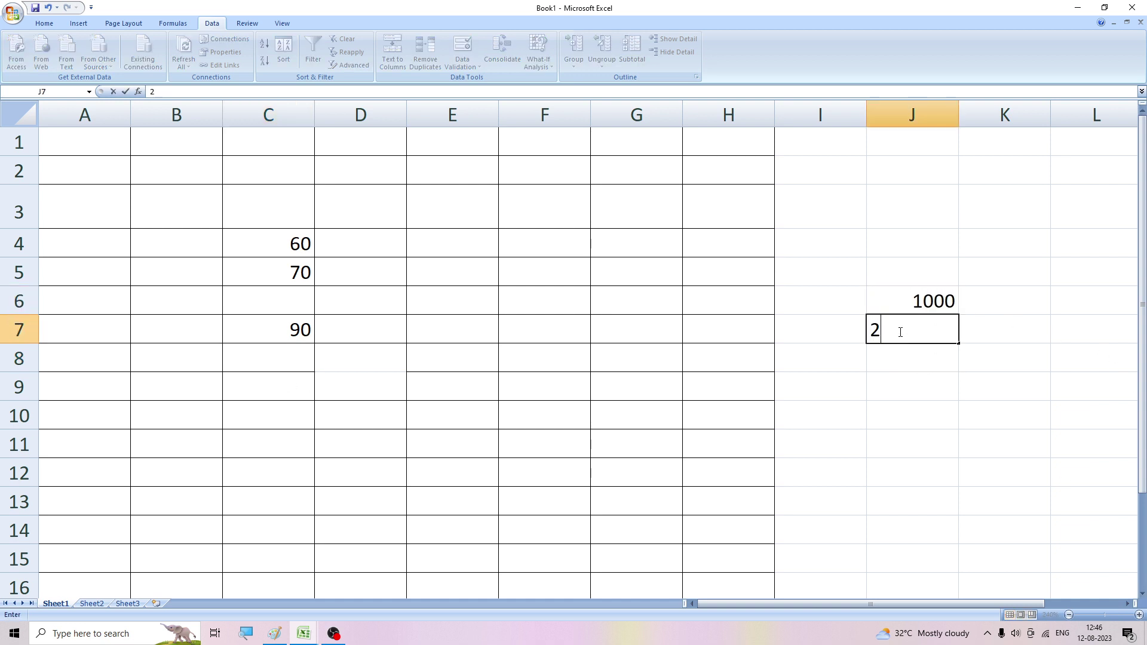
{"action": "type", "text": "000"}
{"action": "left_click", "coordinate": [915, 377]}
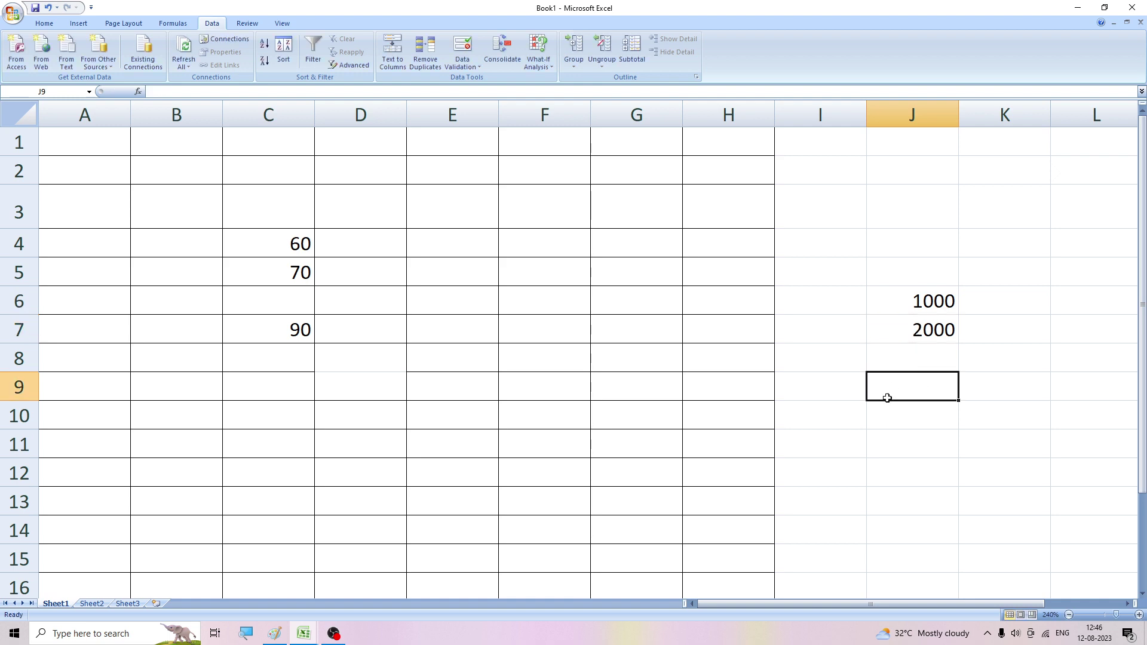
{"action": "left_click", "coordinate": [823, 383]}
{"action": "type", "text": "43"}
{"action": "key", "text": "Return"}
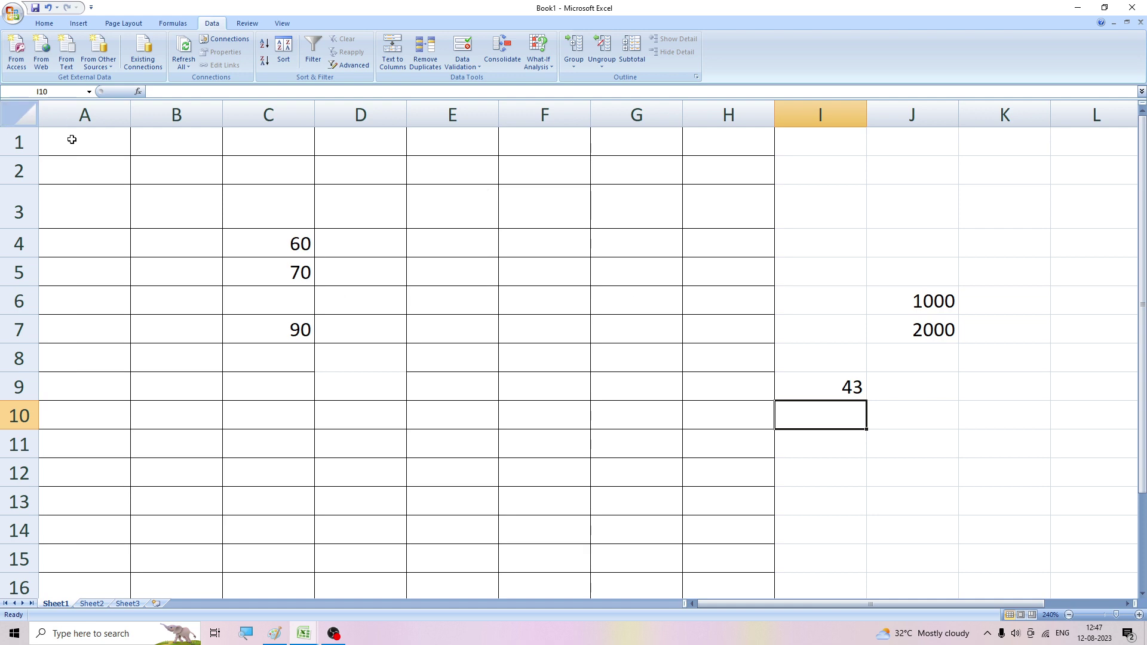
Step: Reset A1:G10's validation to Any value, clearing the 50–100 whole-number limits
{"action": "left_click_drag", "start_coordinate": [72, 139], "coordinate": [442, 435]}
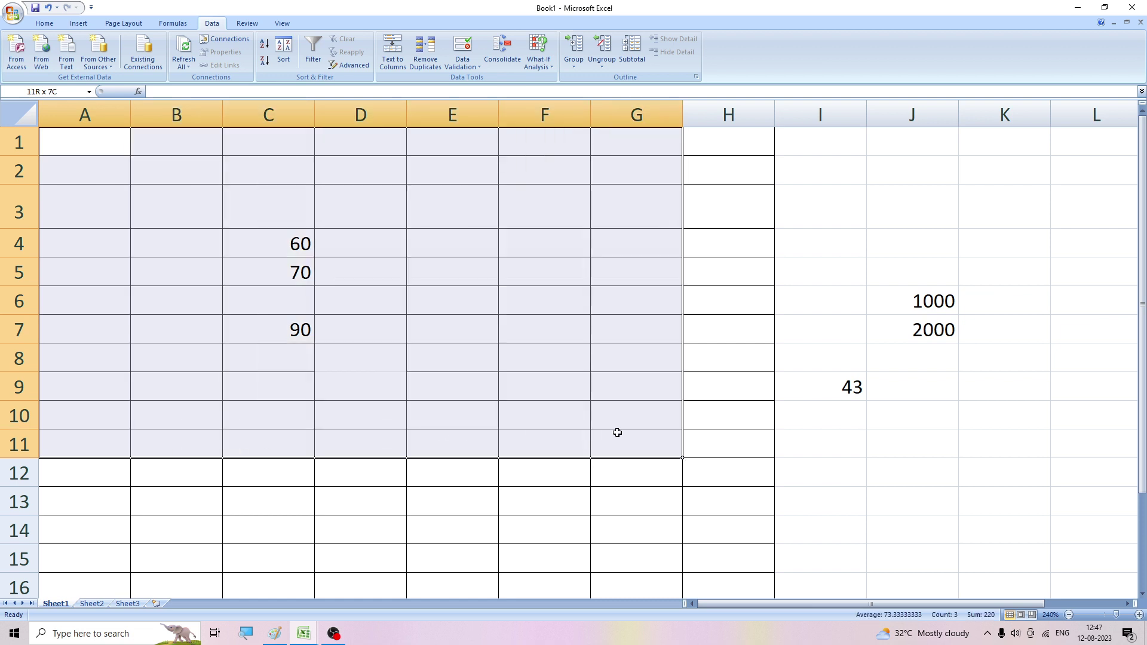
{"action": "left_click_drag", "start_coordinate": [443, 435], "coordinate": [621, 418]}
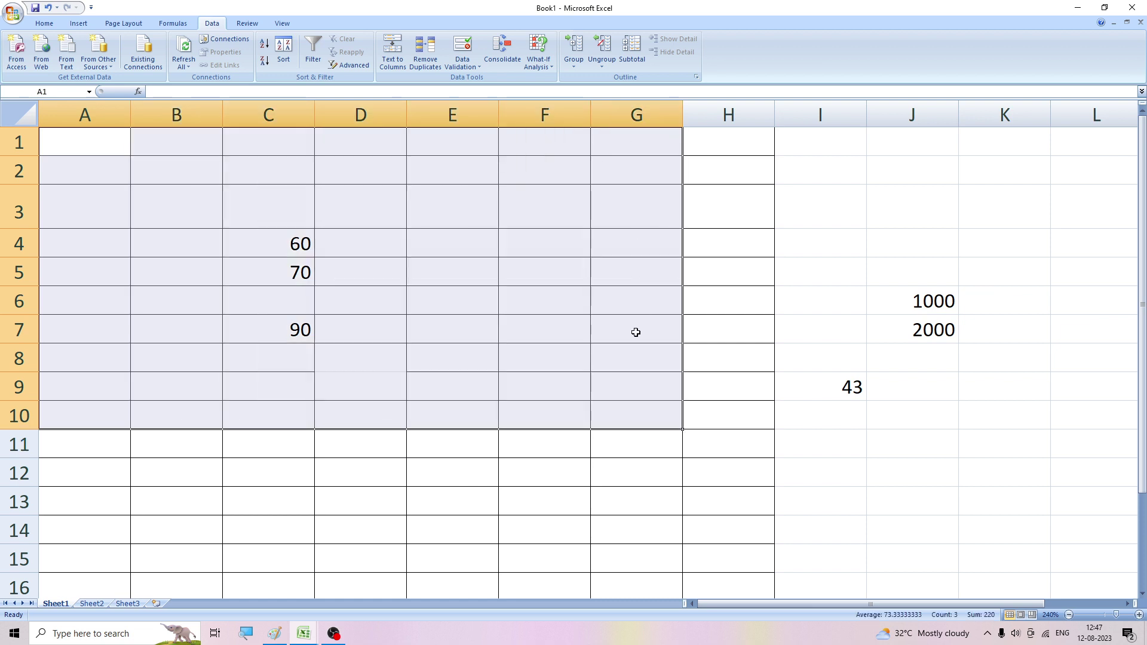
{"action": "left_click", "coordinate": [458, 61]}
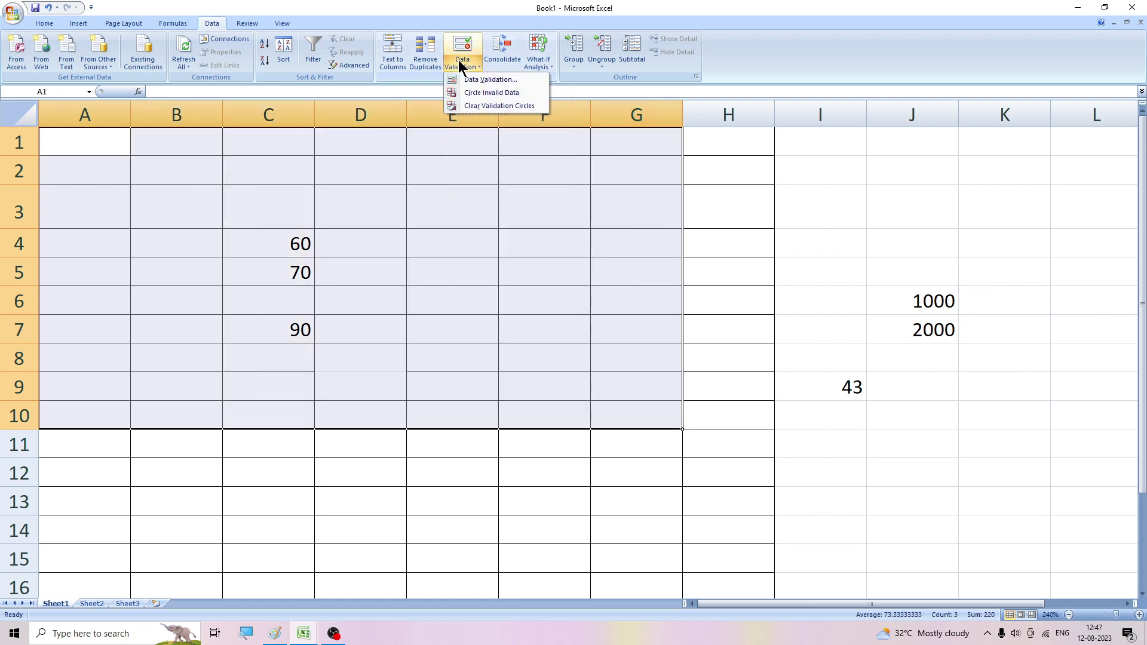
{"action": "left_click", "coordinate": [468, 80]}
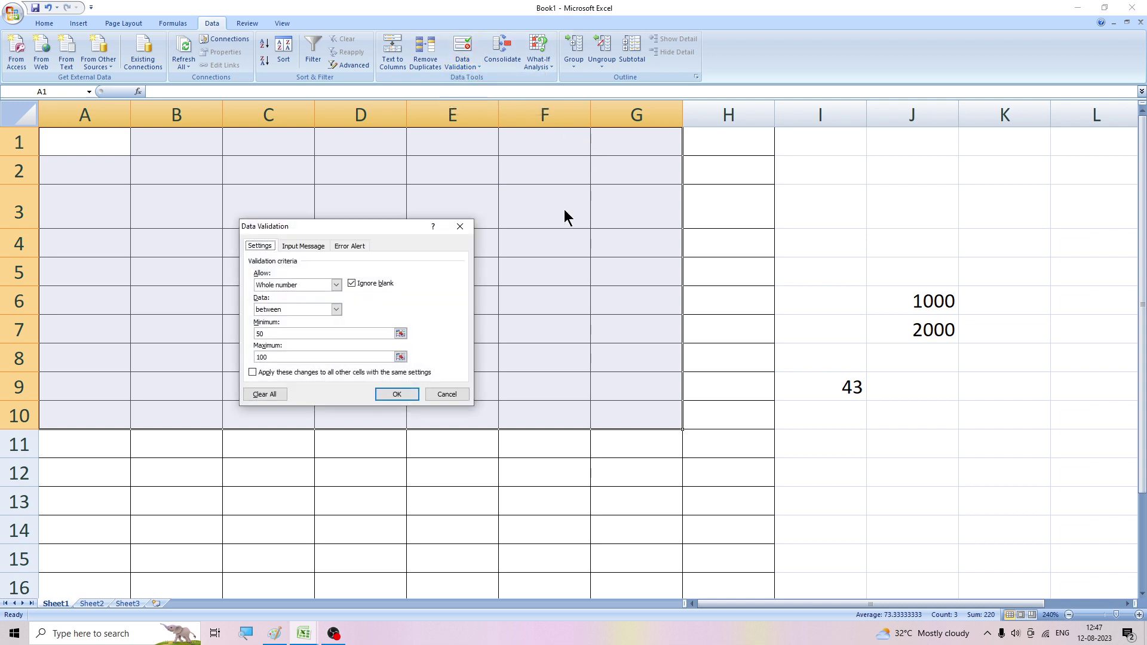
{"action": "left_click", "coordinate": [292, 354]}
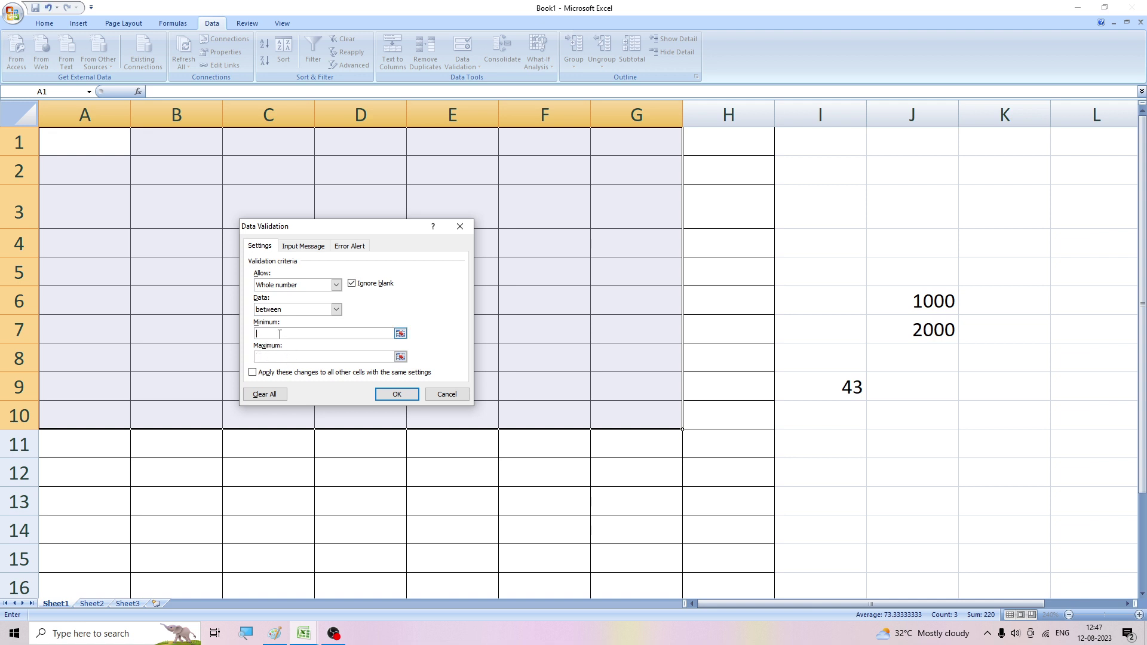
{"action": "left_click", "coordinate": [337, 284]}
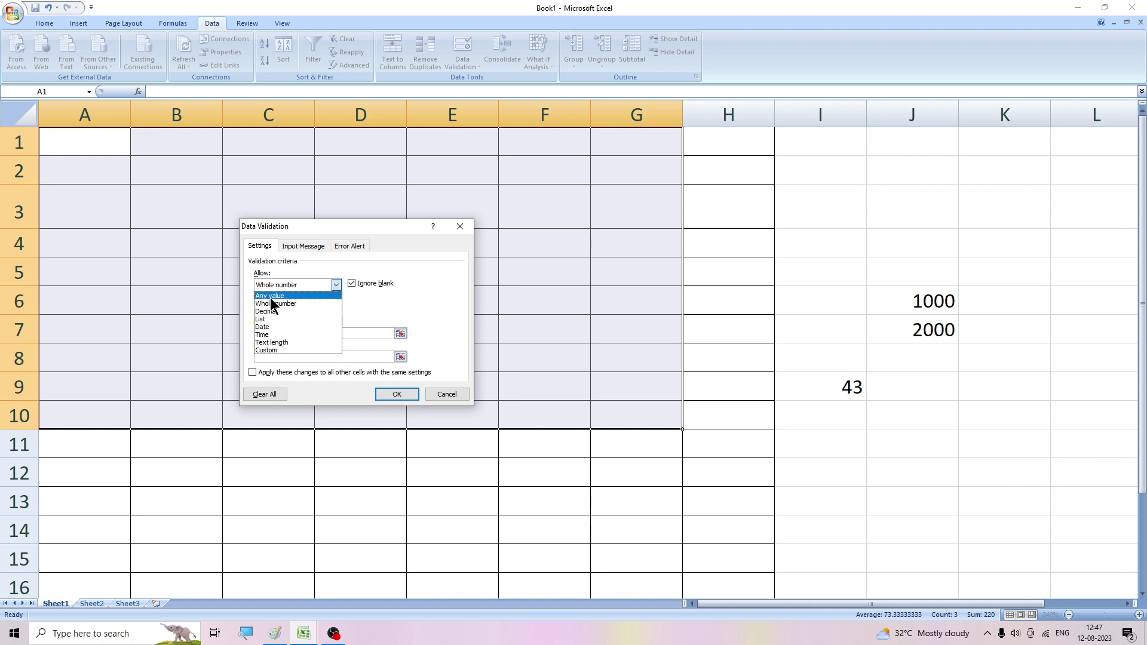
{"action": "left_click", "coordinate": [275, 295]}
{"action": "left_click", "coordinate": [387, 397]}
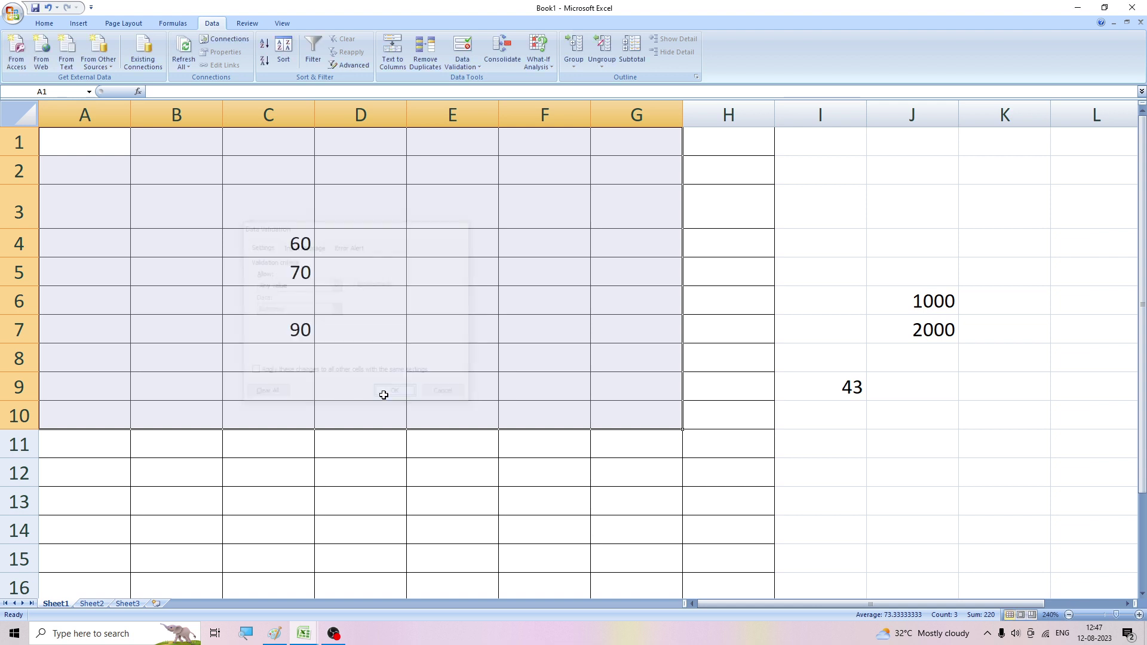
{"action": "left_click", "coordinate": [383, 474]}
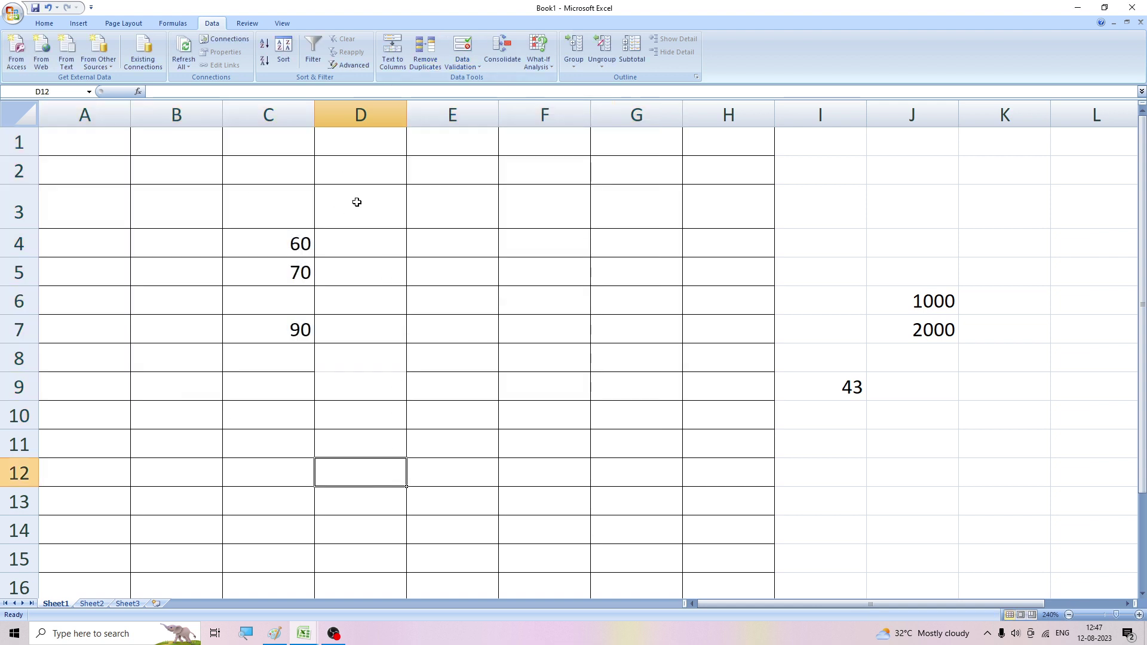
Step: Enter 6000 in D4, 23 in D6, 34 in D8 and 12 in D7
{"action": "left_click", "coordinate": [366, 248]}
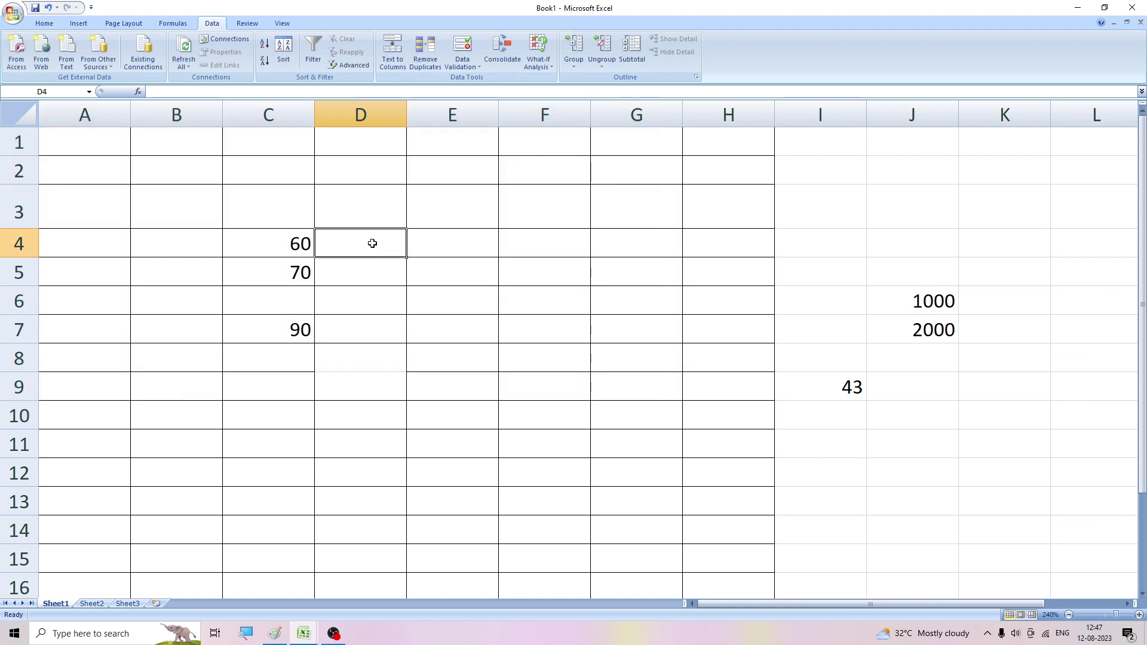
{"action": "type", "text": "6000"}
{"action": "left_click", "coordinate": [385, 291]}
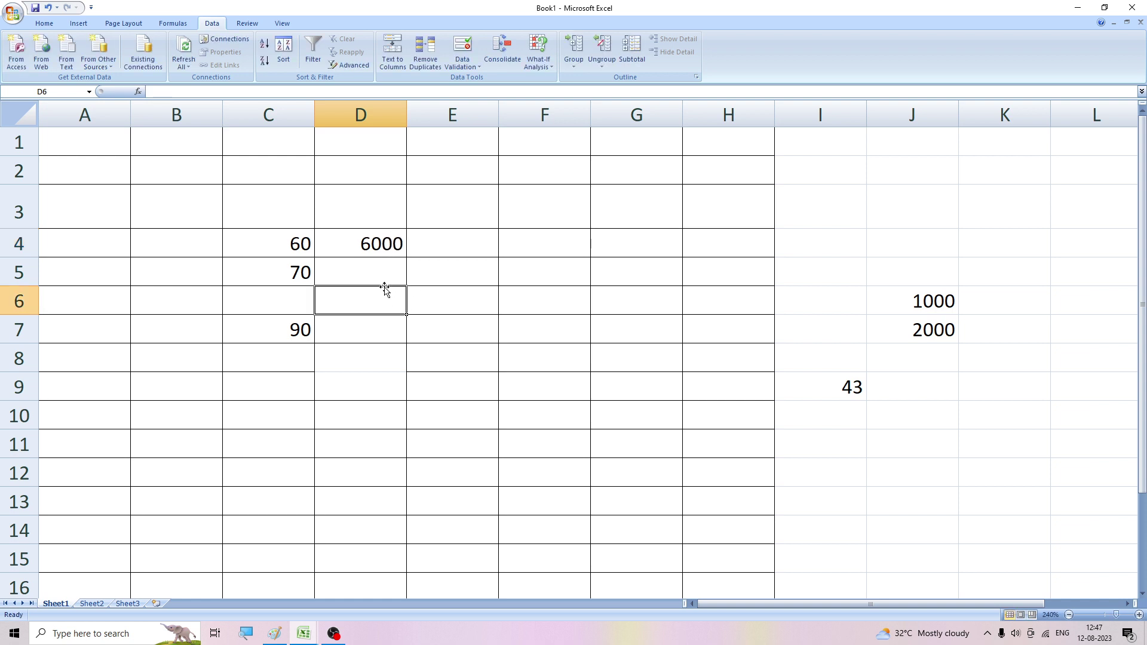
{"action": "type", "text": "23"}
{"action": "left_click", "coordinate": [343, 348]}
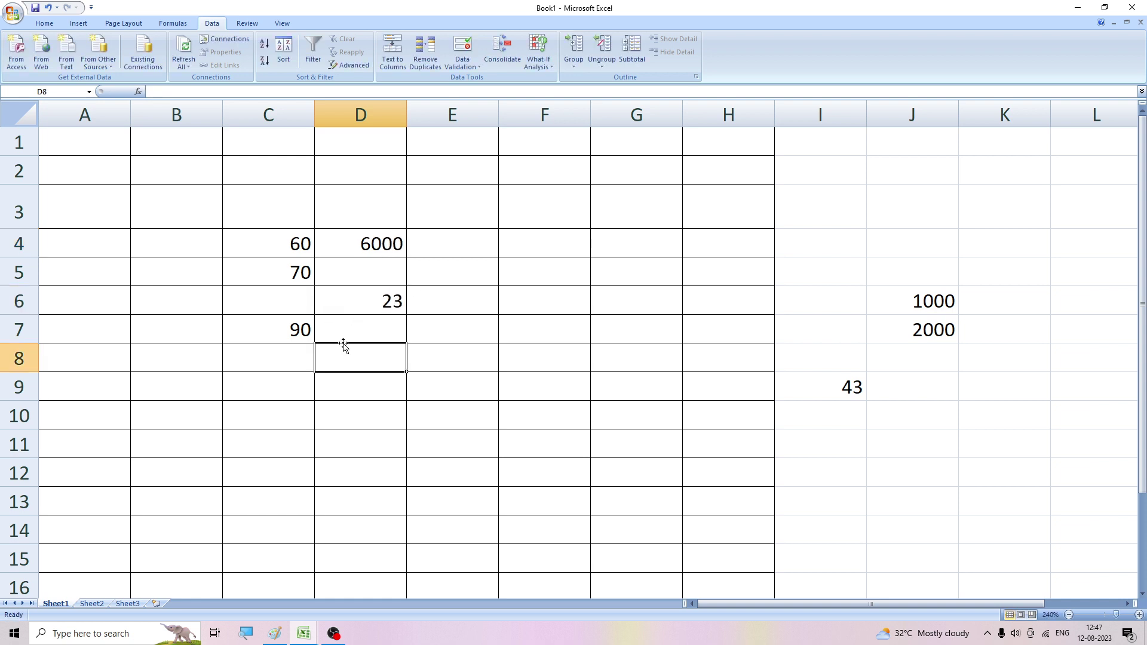
{"action": "type", "text": "34"}
{"action": "left_click", "coordinate": [350, 321]}
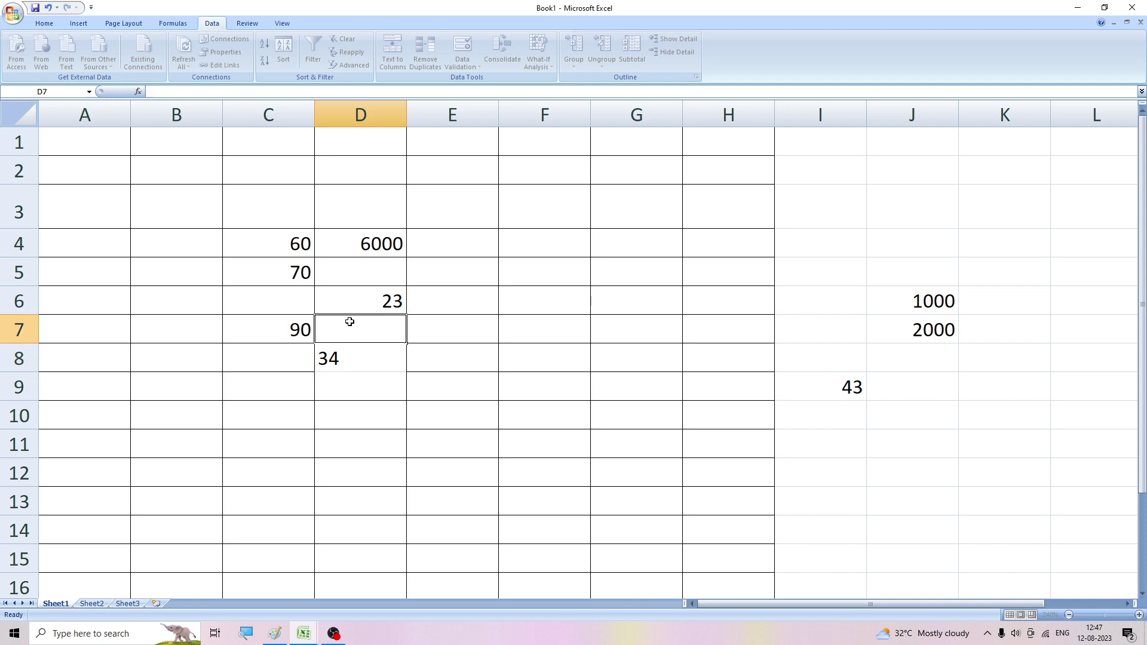
{"action": "type", "text": "12"}
{"action": "left_click", "coordinate": [460, 324]}
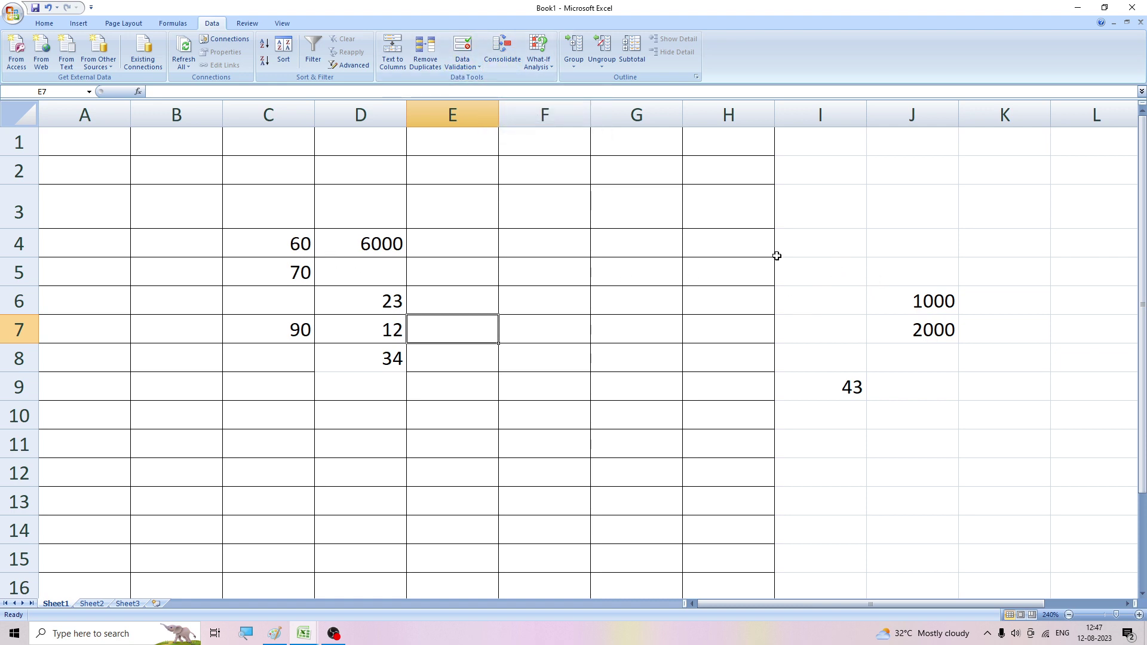
Step: Clear all test values in C3:J12 and restore row 3 to height 15
{"action": "left_click_drag", "start_coordinate": [232, 193], "coordinate": [920, 460]}
{"action": "key", "text": "Delete"}
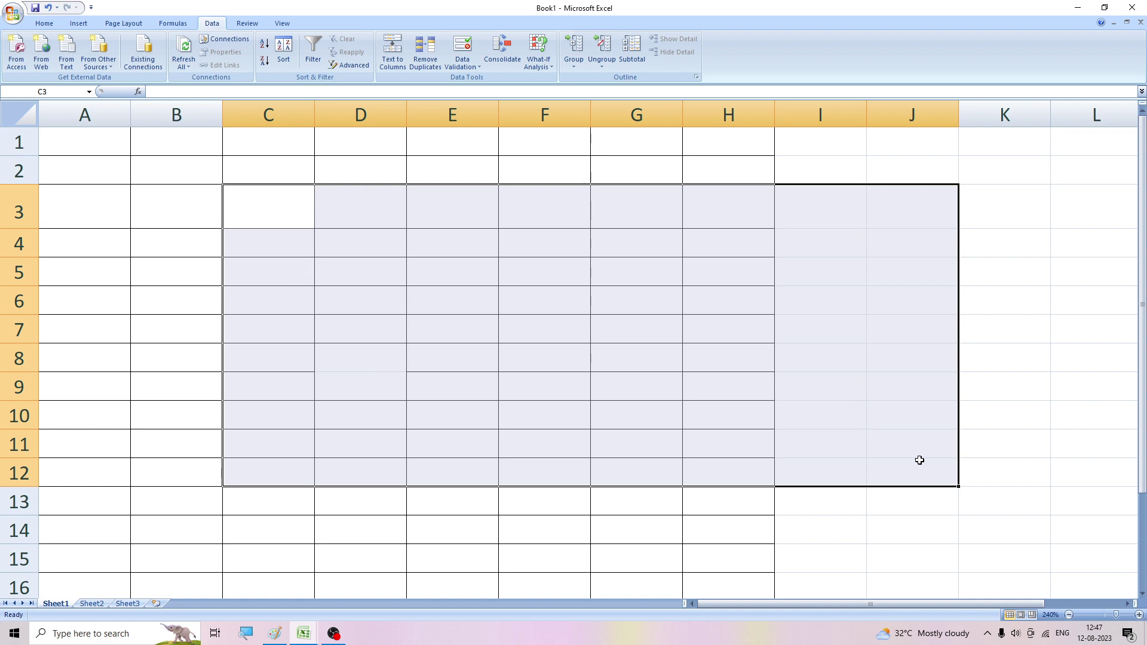
{"action": "left_click", "coordinate": [593, 532]}
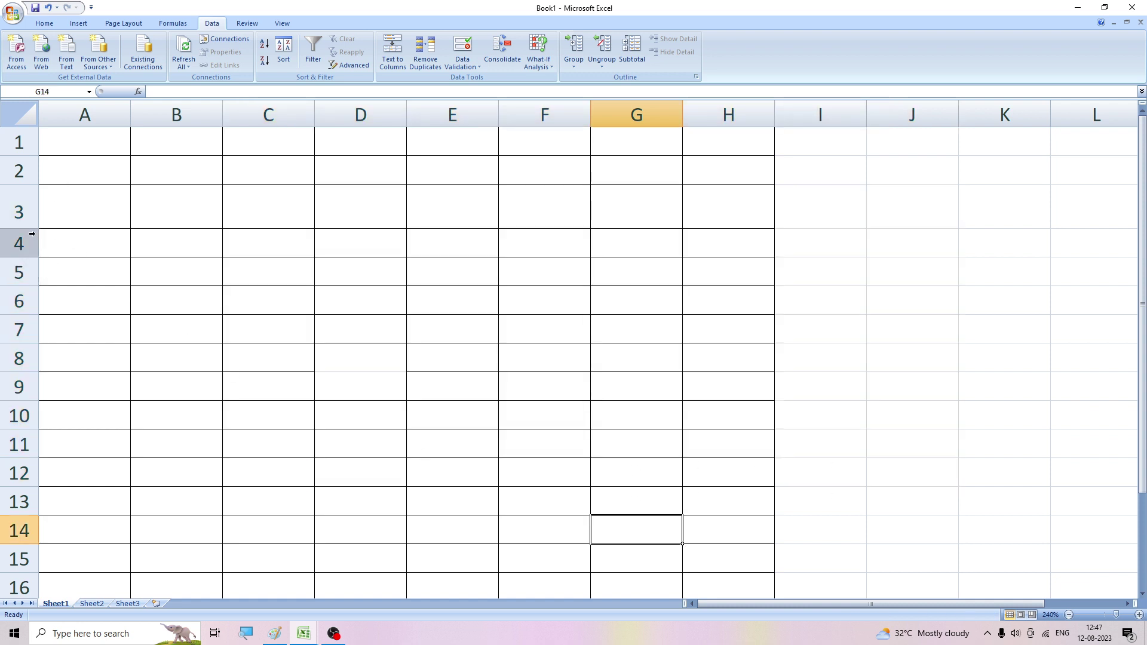
{"action": "left_click_drag", "start_coordinate": [37, 228], "coordinate": [37, 213]}
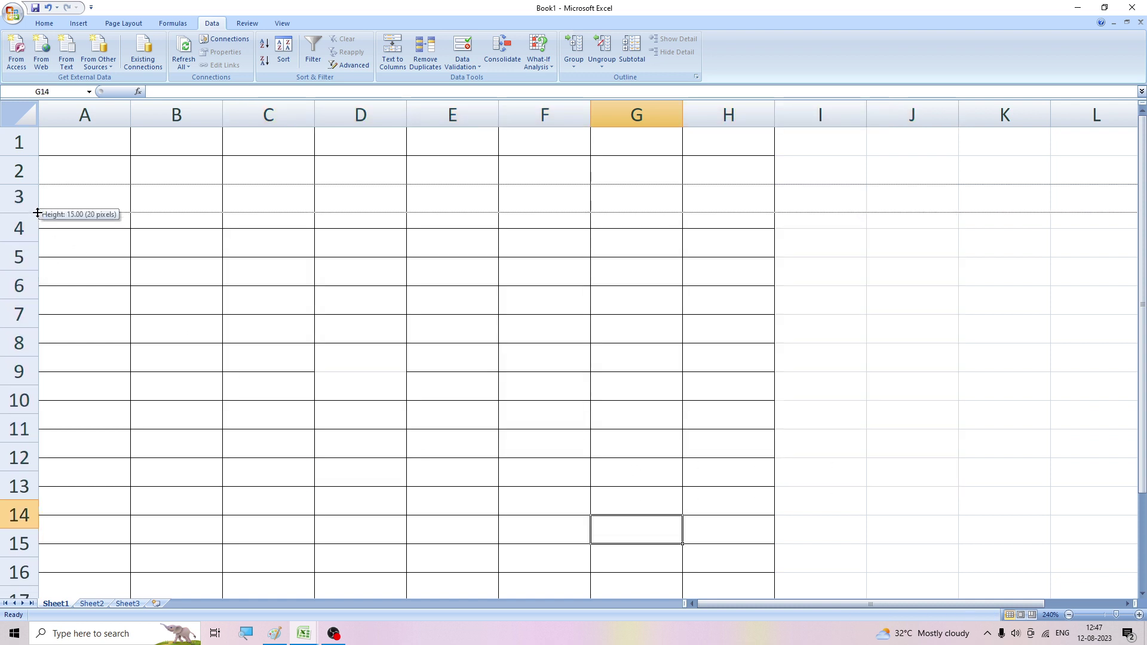
{"action": "left_click", "coordinate": [64, 143]}
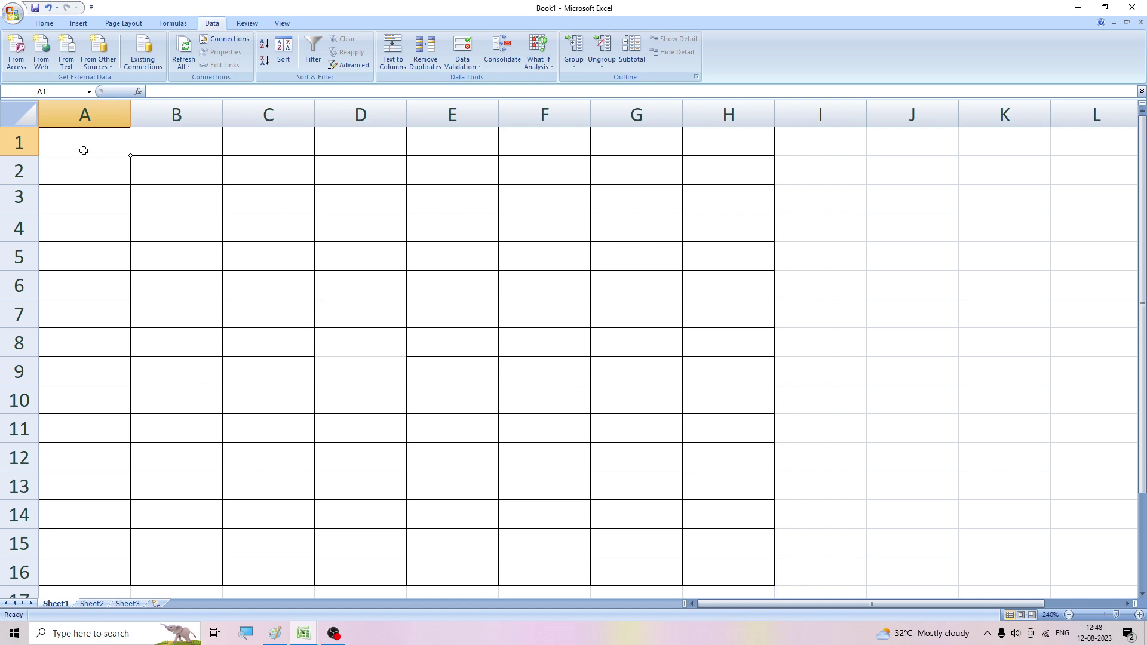
Step: Type headers Name and Phy, then Ram, Mohan, Sohan and Radha in A2:A5
{"action": "type", "text": "Name"}
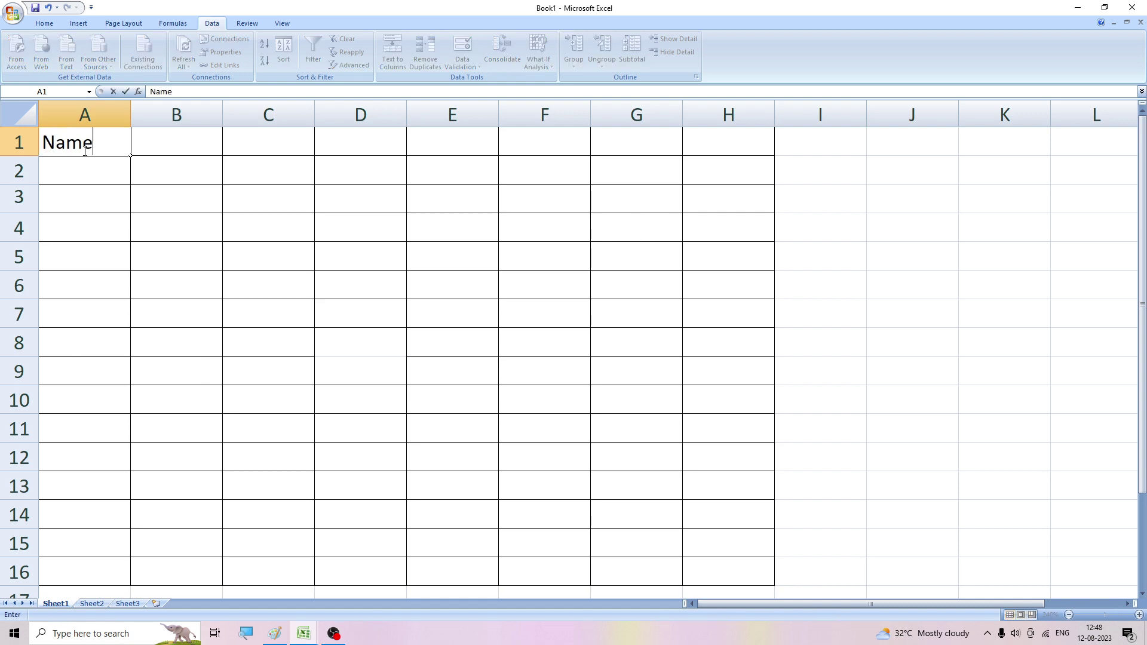
{"action": "key", "text": "Tab"}
{"action": "type", "text": "Ph"}
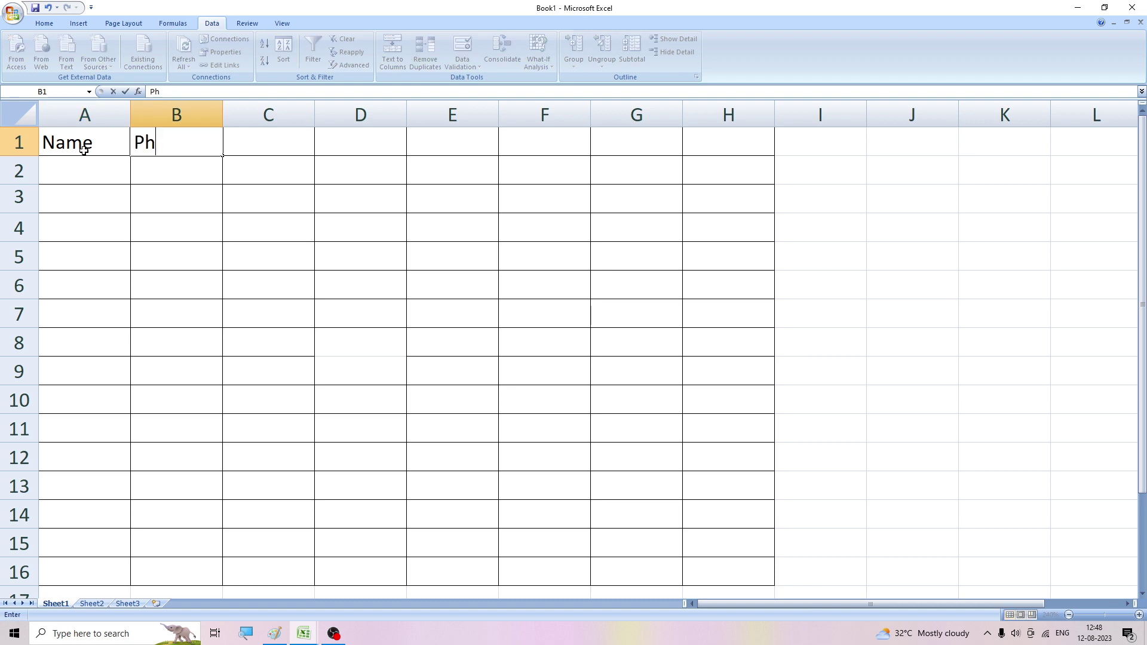
{"action": "type", "text": "y"}
{"action": "key", "text": "Return"}
{"action": "left_click", "coordinate": [80, 160]}
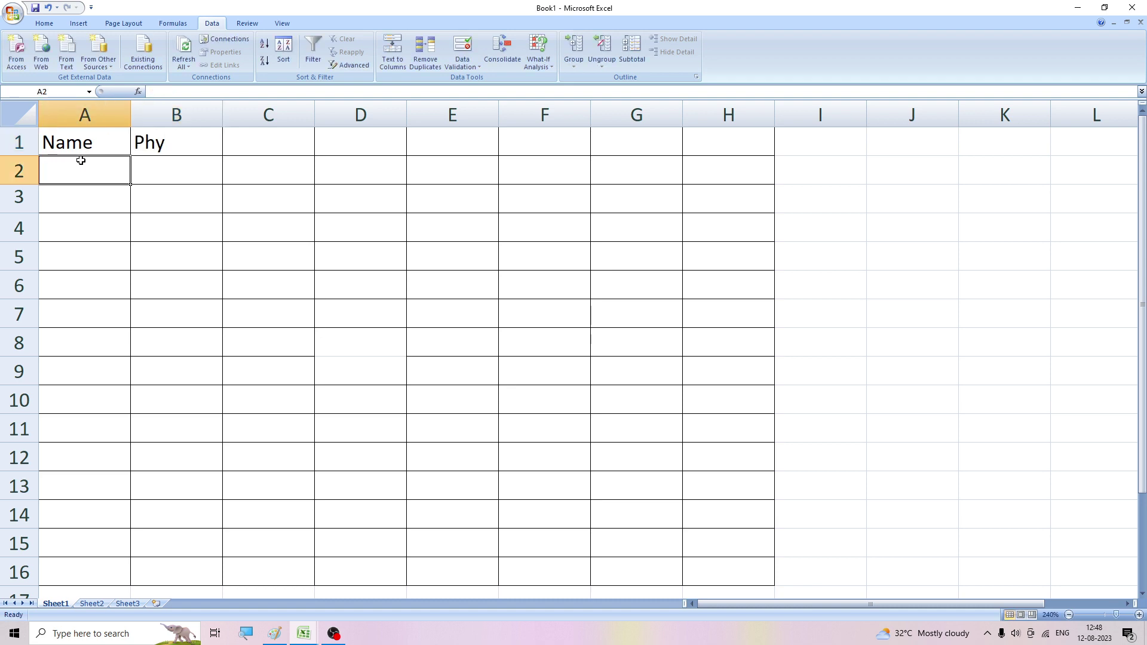
{"action": "type", "text": "Ram"}
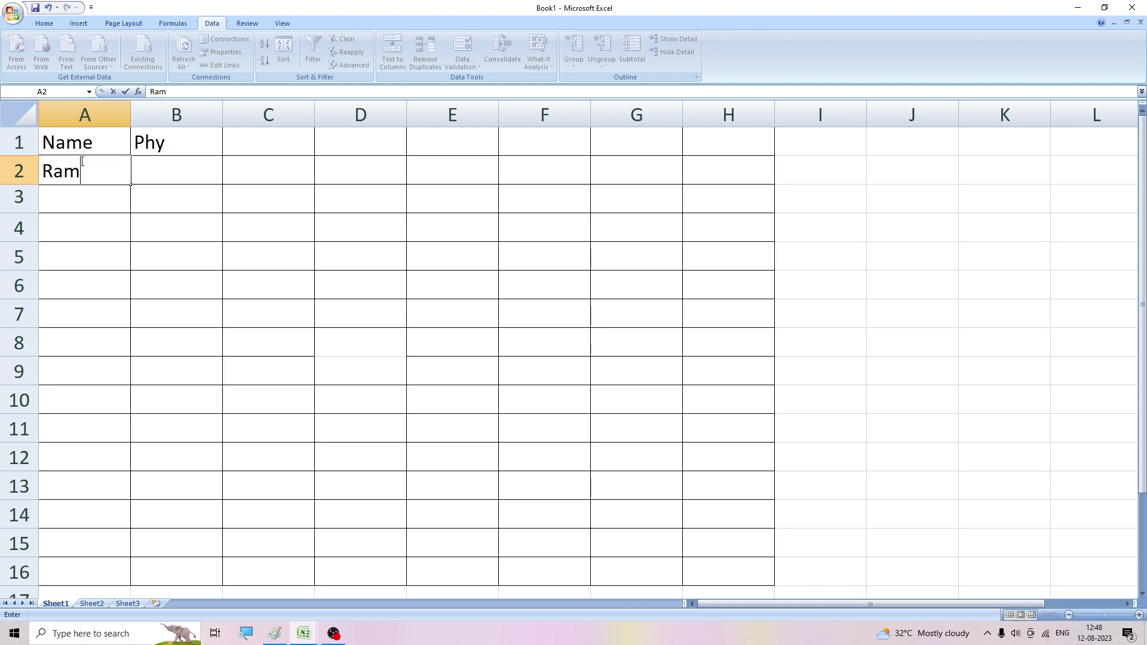
{"action": "key", "text": "Return"}
{"action": "type", "text": "Mo"}
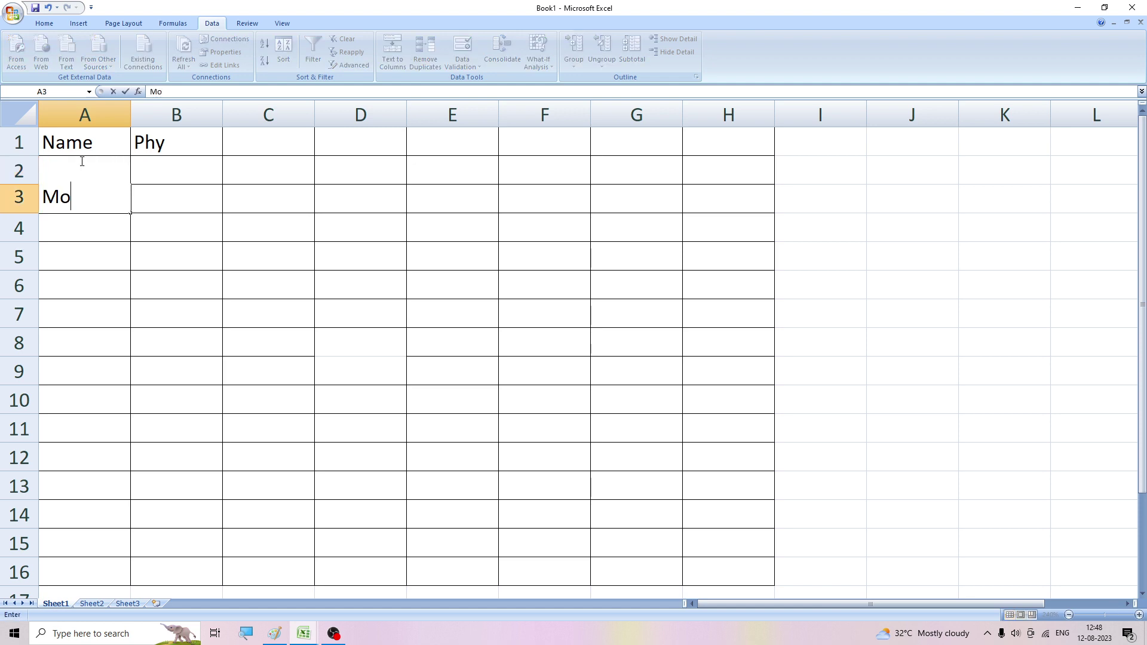
{"action": "type", "text": "han"}
{"action": "key", "text": "Return"}
{"action": "type", "text": "Sohan"}
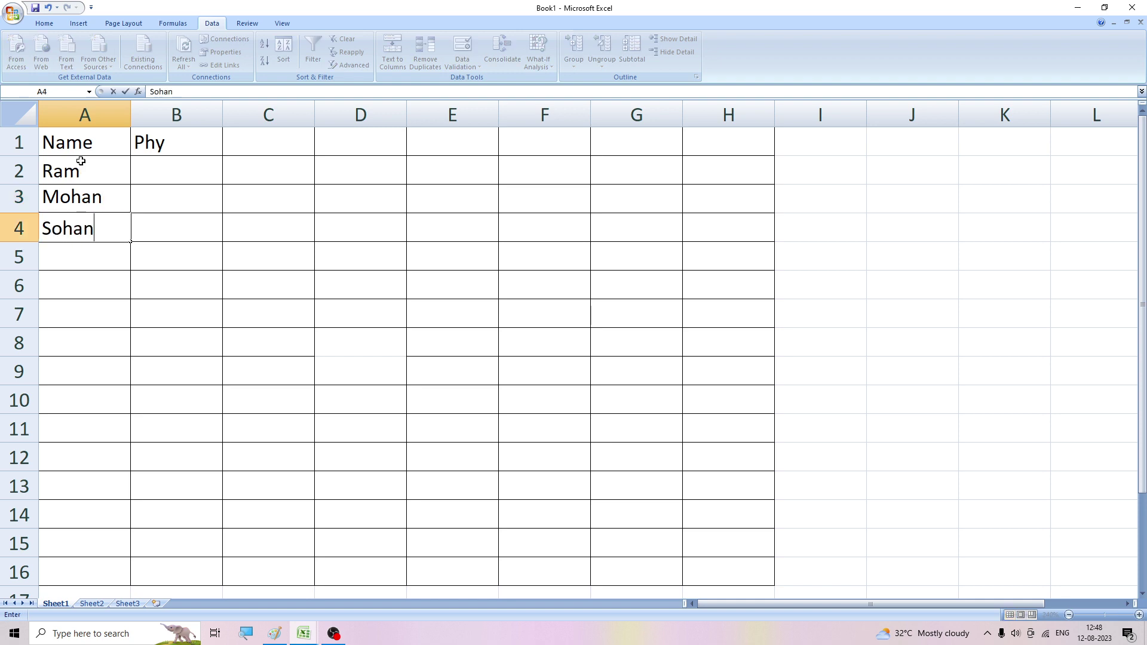
{"action": "key", "text": "Return"}
{"action": "type", "text": "Radh"}
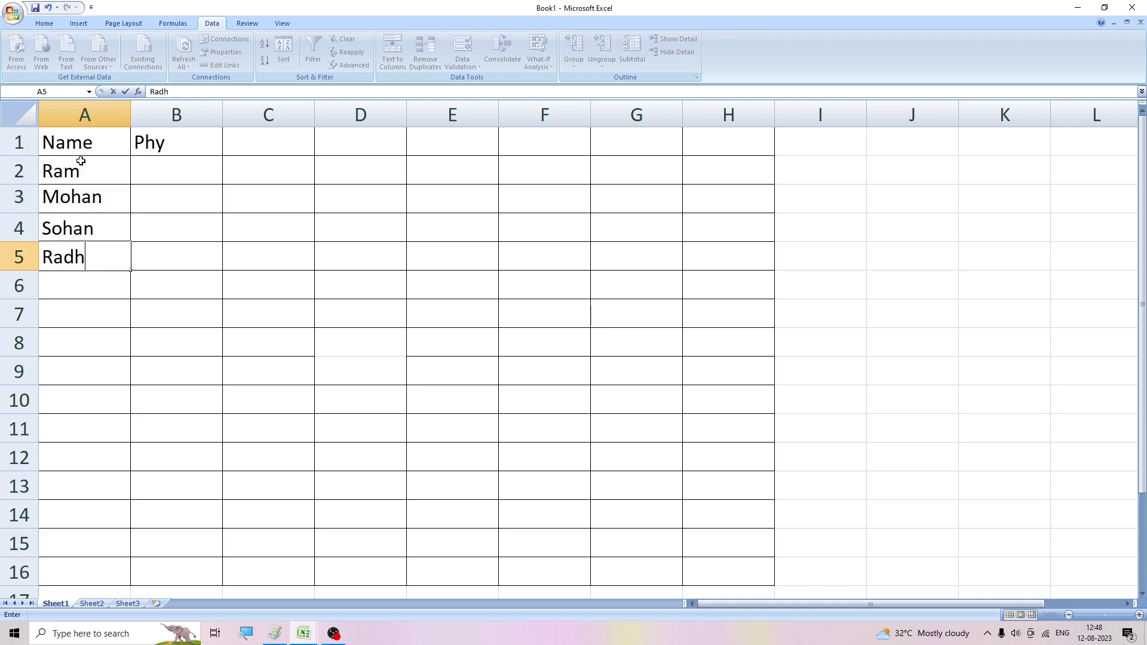
{"action": "type", "text": "a"}
{"action": "key", "text": "Return"}
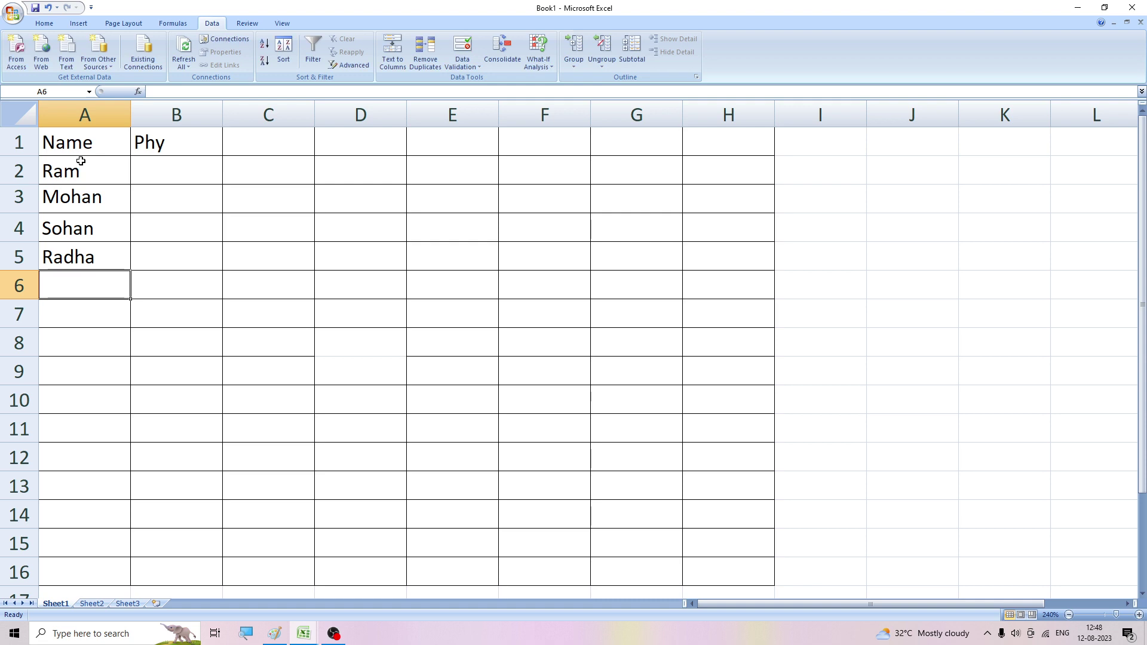
Step: Enter Phy marks 60, 50, 30, 40 in B2:B5, shrinking B3's oversized font to normal
{"action": "left_click", "coordinate": [147, 167]}
{"action": "type", "text": "60"}
{"action": "left_click", "coordinate": [153, 196]}
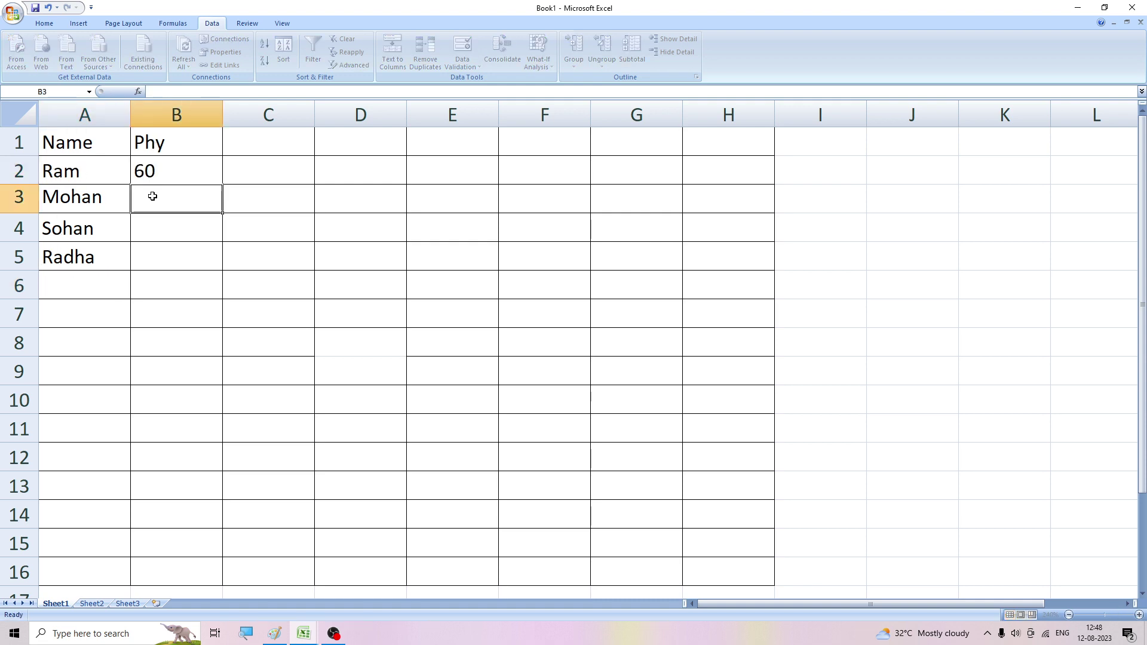
{"action": "type", "text": "50"}
{"action": "left_click", "coordinate": [166, 233]}
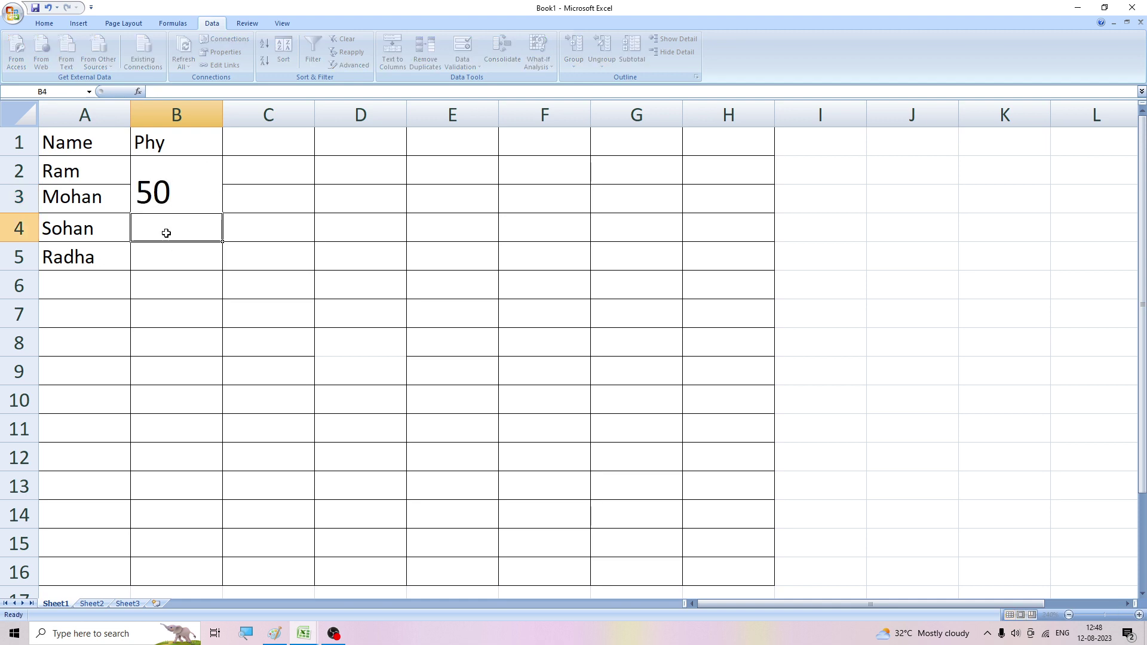
{"action": "left_click", "coordinate": [177, 196]}
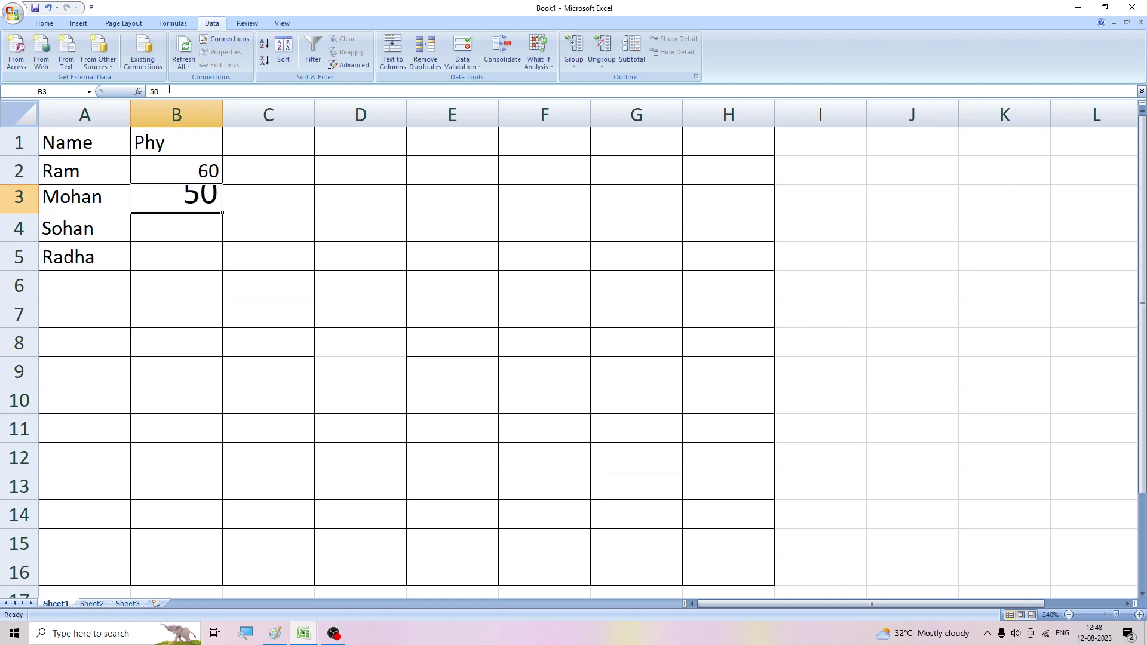
{"action": "left_click", "coordinate": [37, 23]}
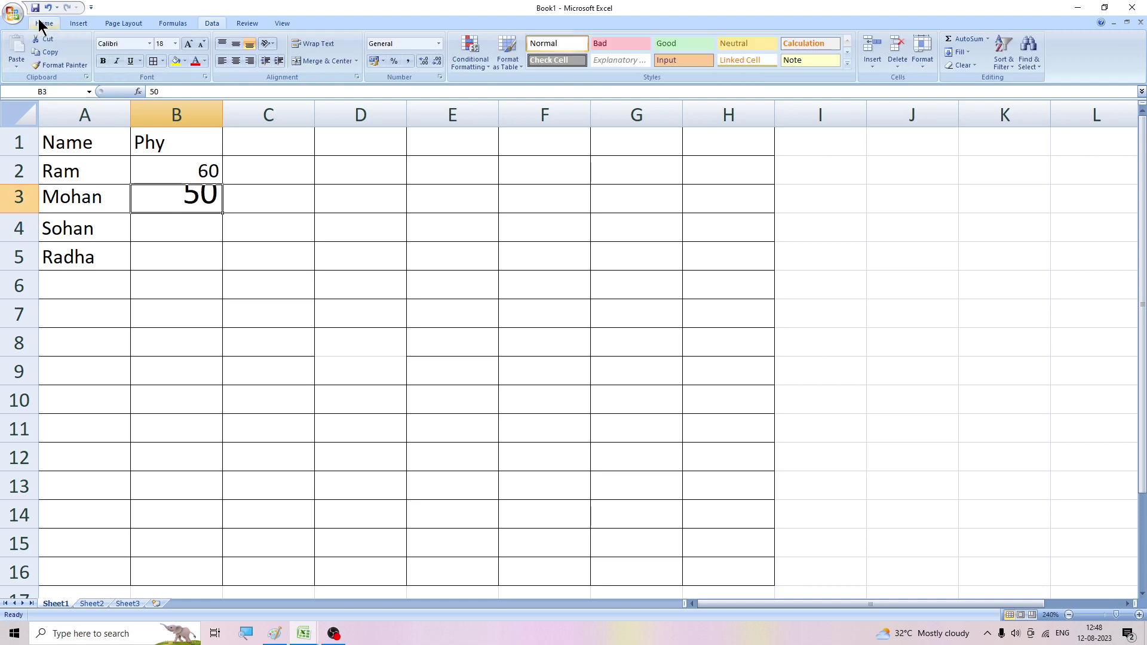
{"action": "left_click", "coordinate": [202, 45]}
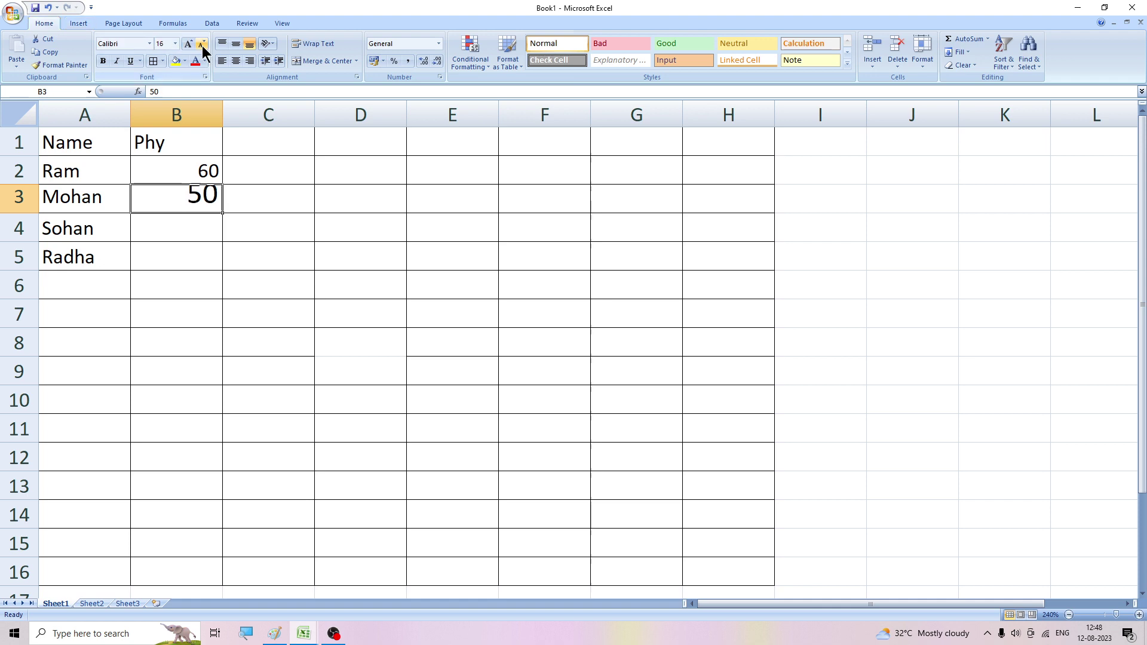
{"action": "left_click", "coordinate": [156, 230]}
{"action": "type", "text": "30"}
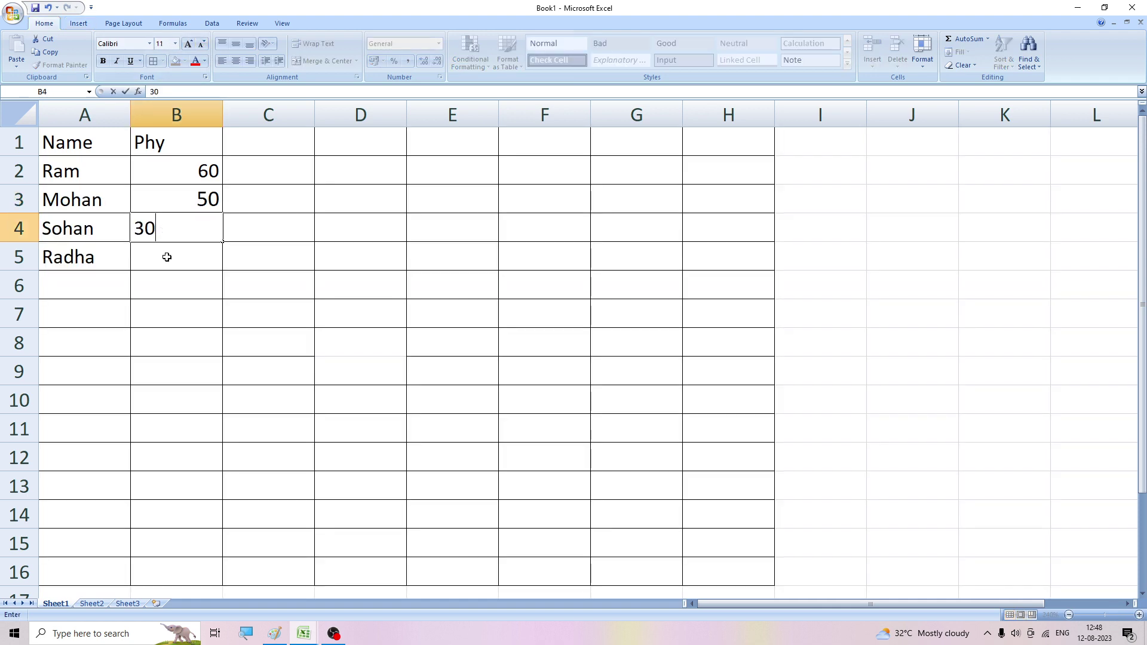
{"action": "left_click", "coordinate": [164, 259]}
{"action": "type", "text": "40"}
{"action": "left_click", "coordinate": [180, 341]}
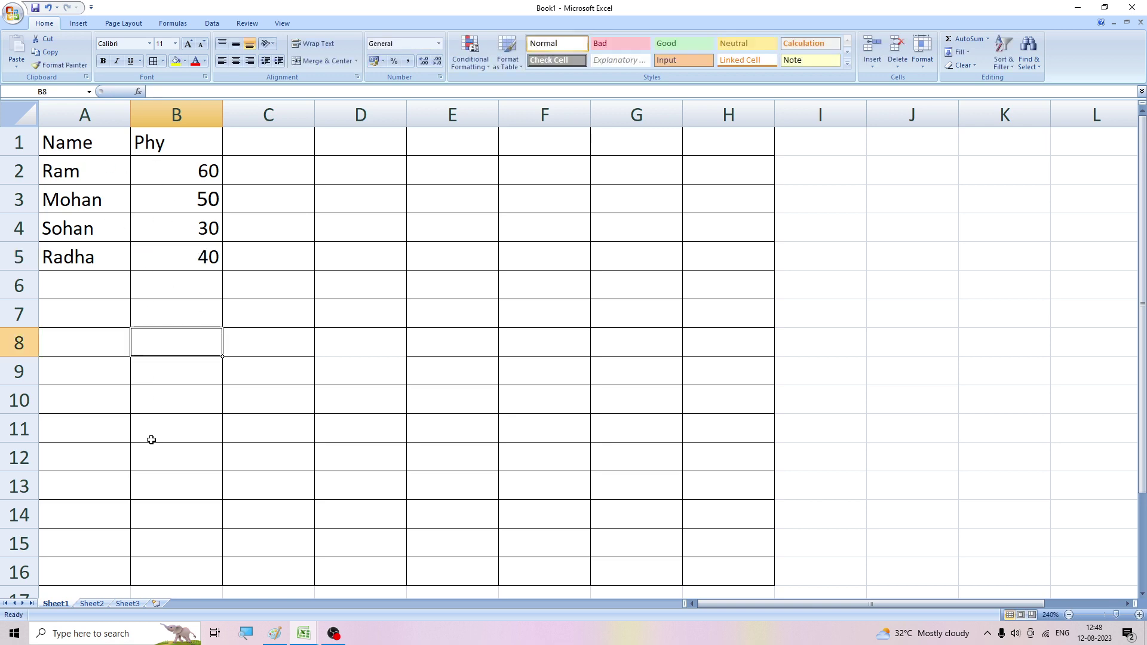
{"action": "left_click", "coordinate": [97, 604]}
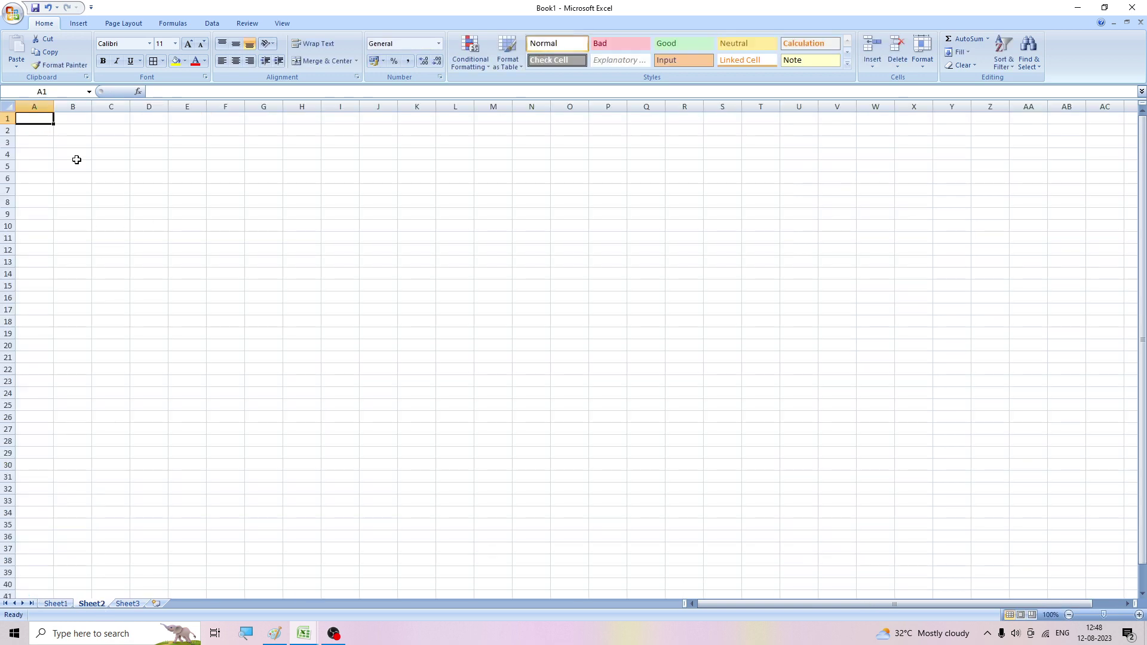
Step: Zoom Sheet2 in and enter Name, Ram, Mohan, Sohan, Radha in A1:A5
{"action": "left_click", "coordinate": [1139, 616]}
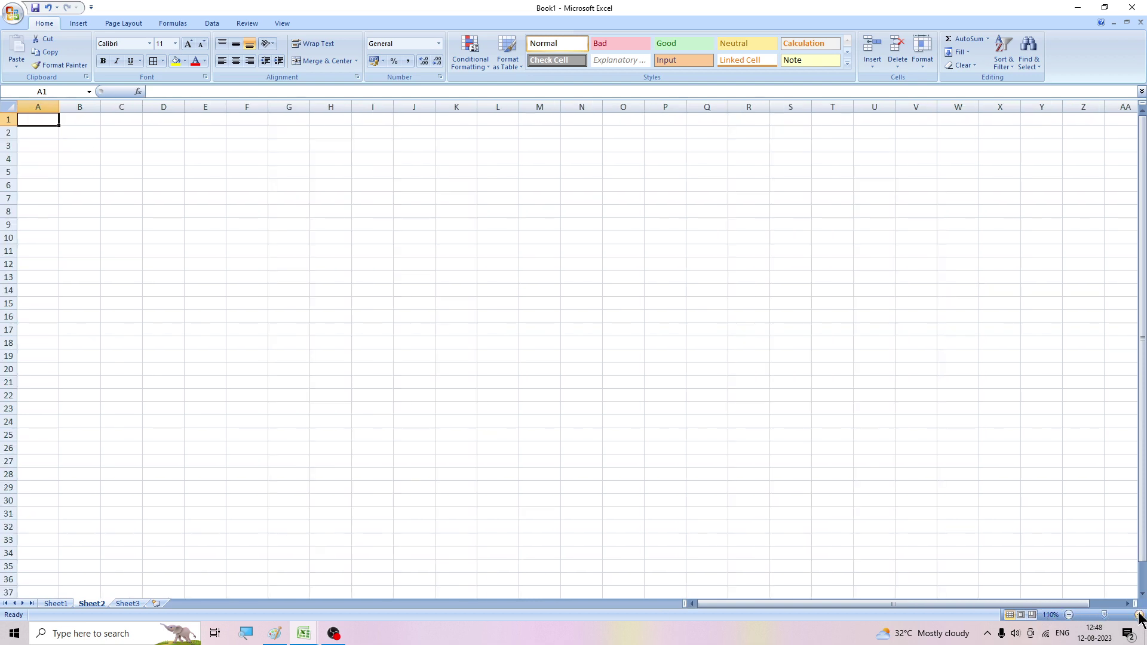
{"action": "left_click", "coordinate": [1139, 615]}
{"action": "left_click", "coordinate": [1139, 615]}
{"action": "left_click", "coordinate": [1139, 615]}
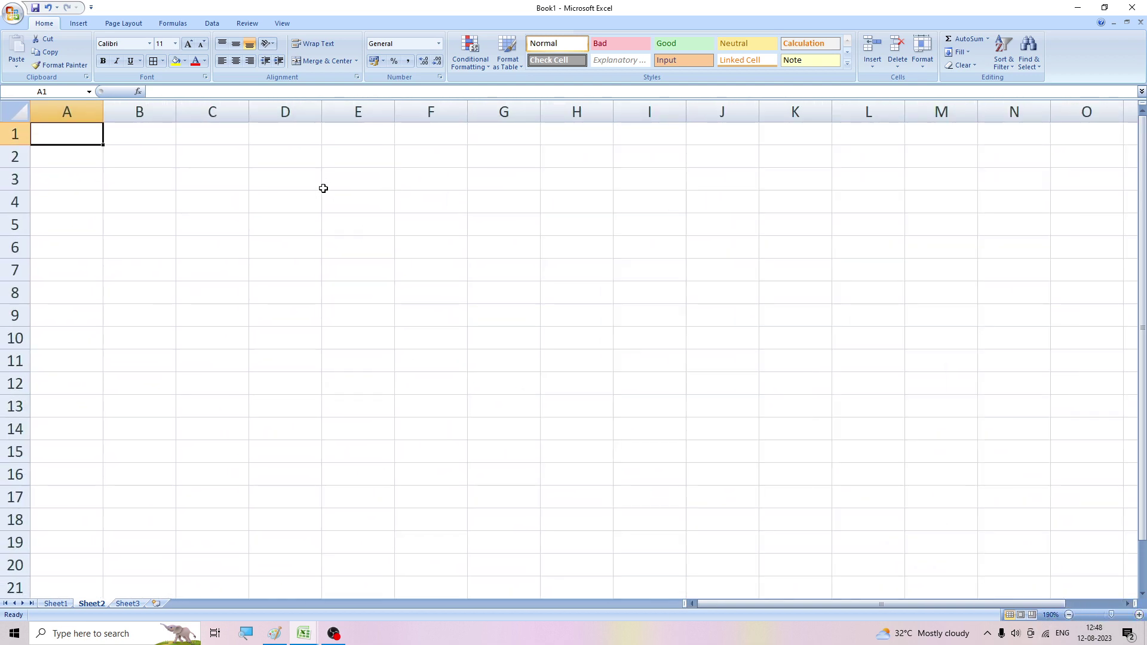
{"action": "type", "text": "N"}
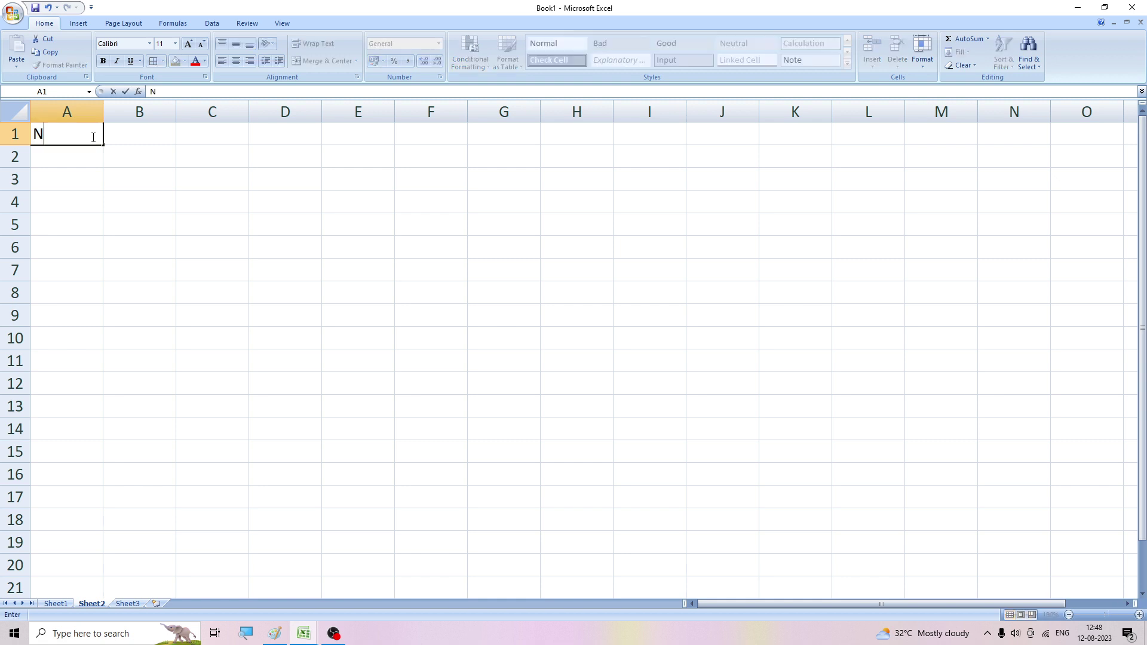
{"action": "type", "text": "ame"}
{"action": "left_click", "coordinate": [62, 160]}
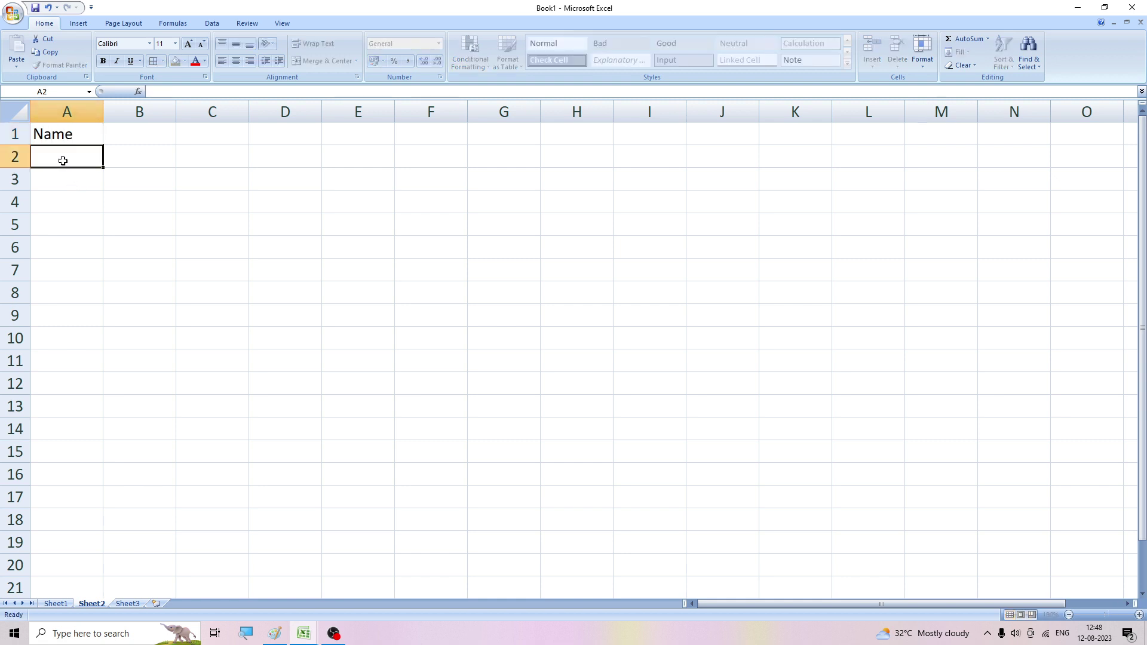
{"action": "type", "text": "Ra"}
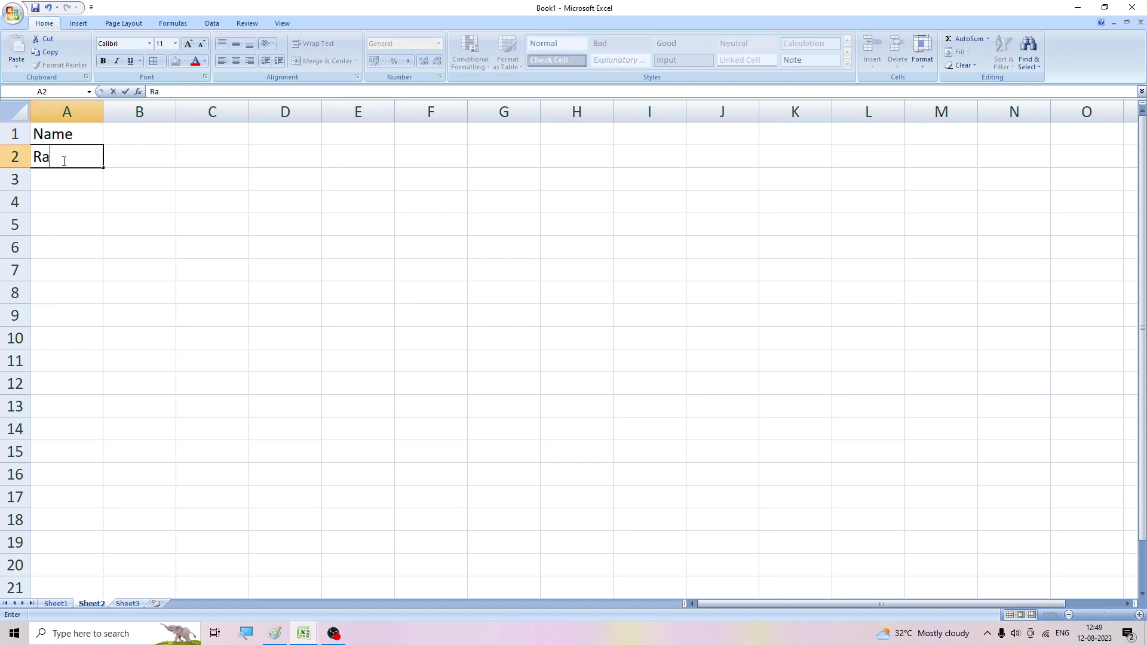
{"action": "type", "text": "m"}
{"action": "left_click", "coordinate": [71, 182]}
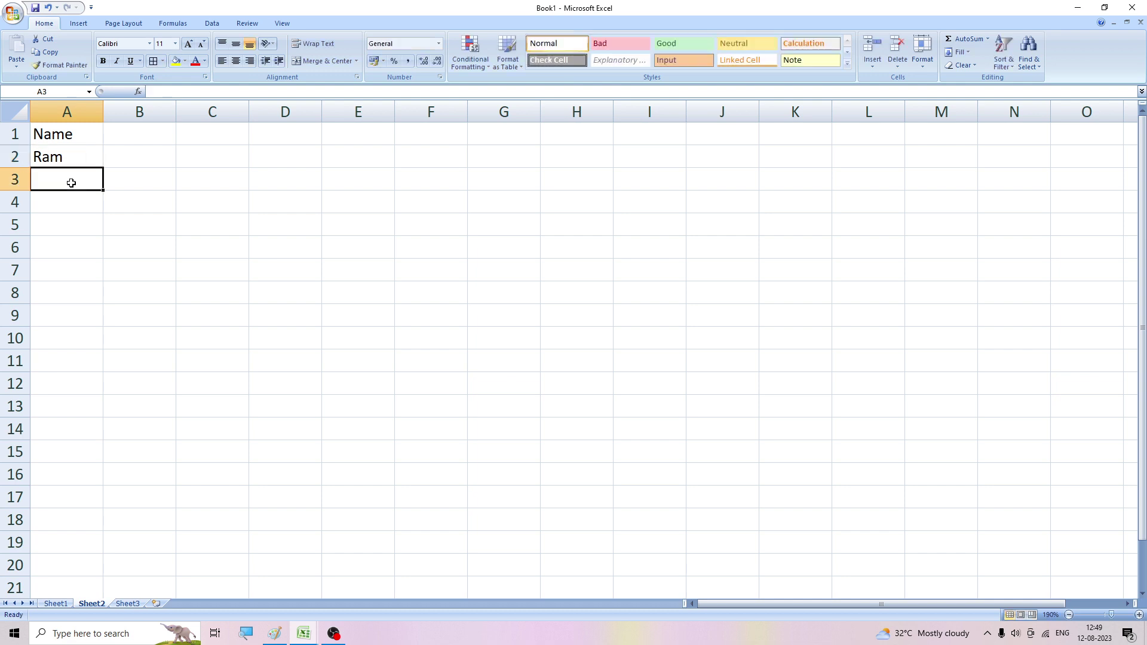
{"action": "type", "text": "MOhan"}
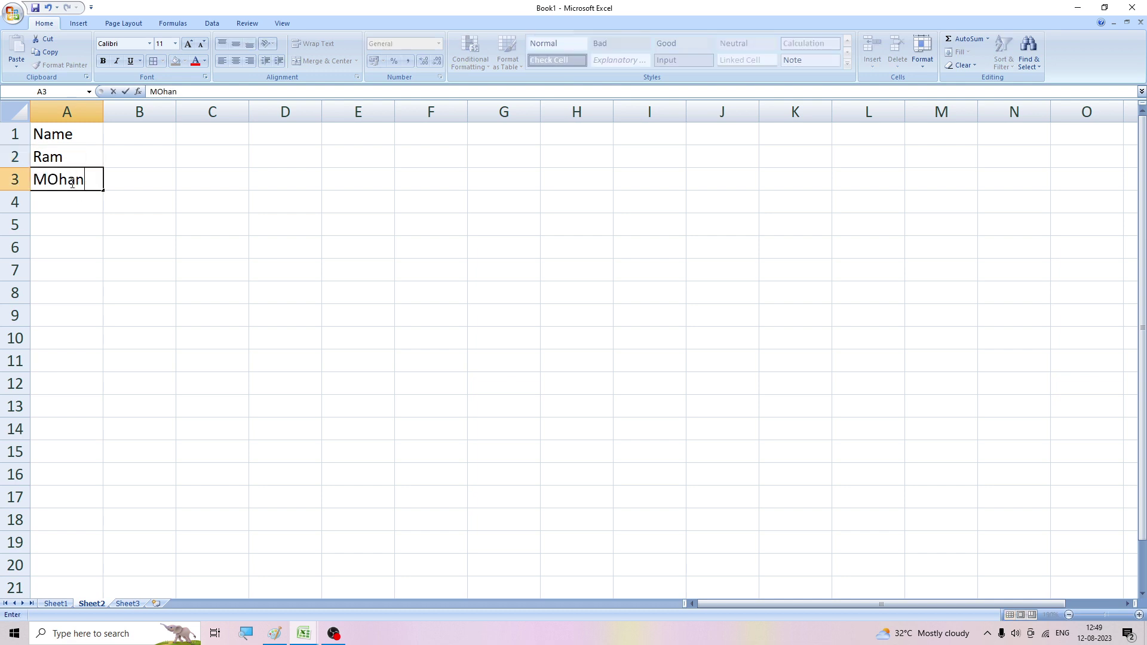
{"action": "key", "text": "Return"}
{"action": "type", "text": "Sohan"}
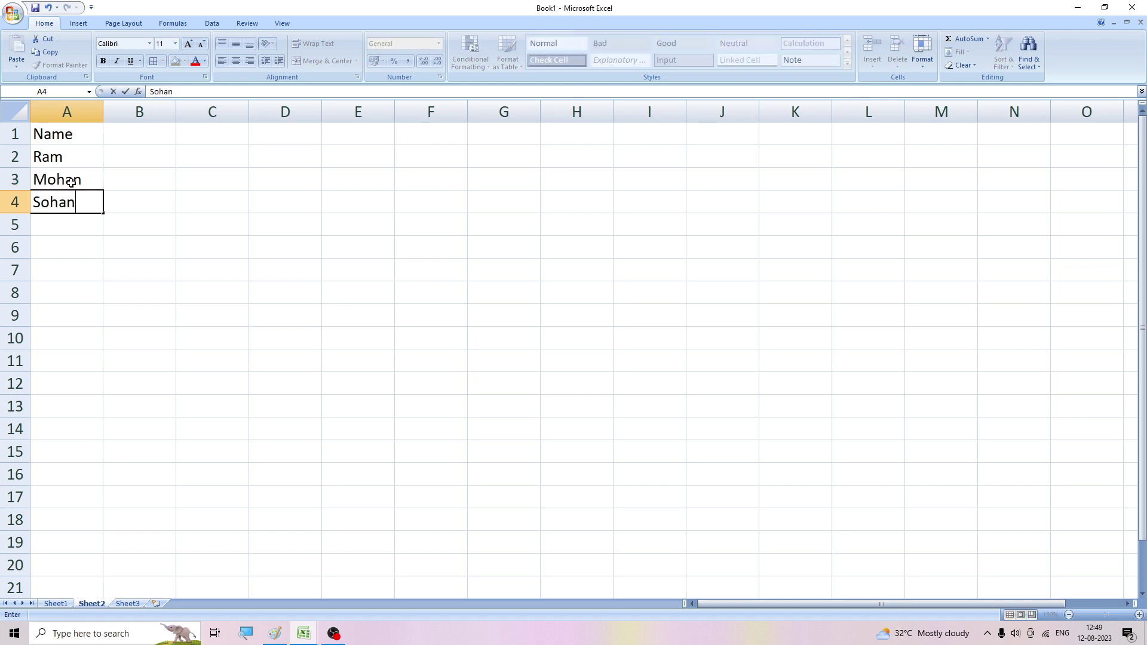
{"action": "key", "text": "Return"}
{"action": "type", "text": "Radha"}
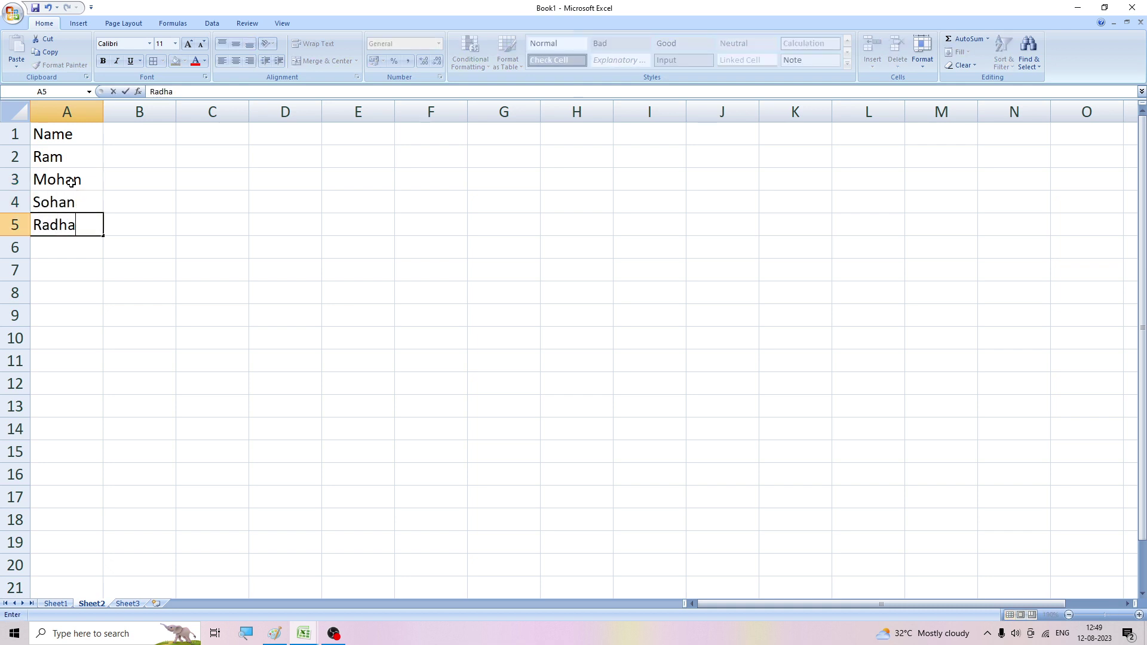
Step: Add the Che heading in B1 with marks 60, 30, 40, 50 in B2:B5
{"action": "left_click", "coordinate": [56, 603]}
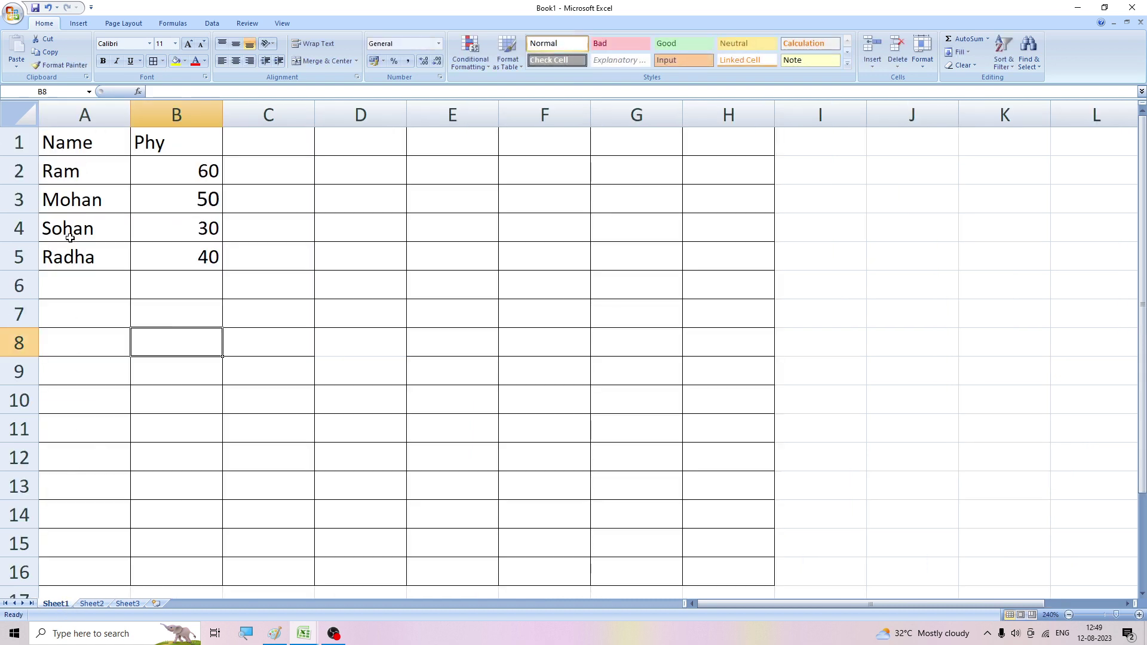
{"action": "left_click", "coordinate": [92, 603]}
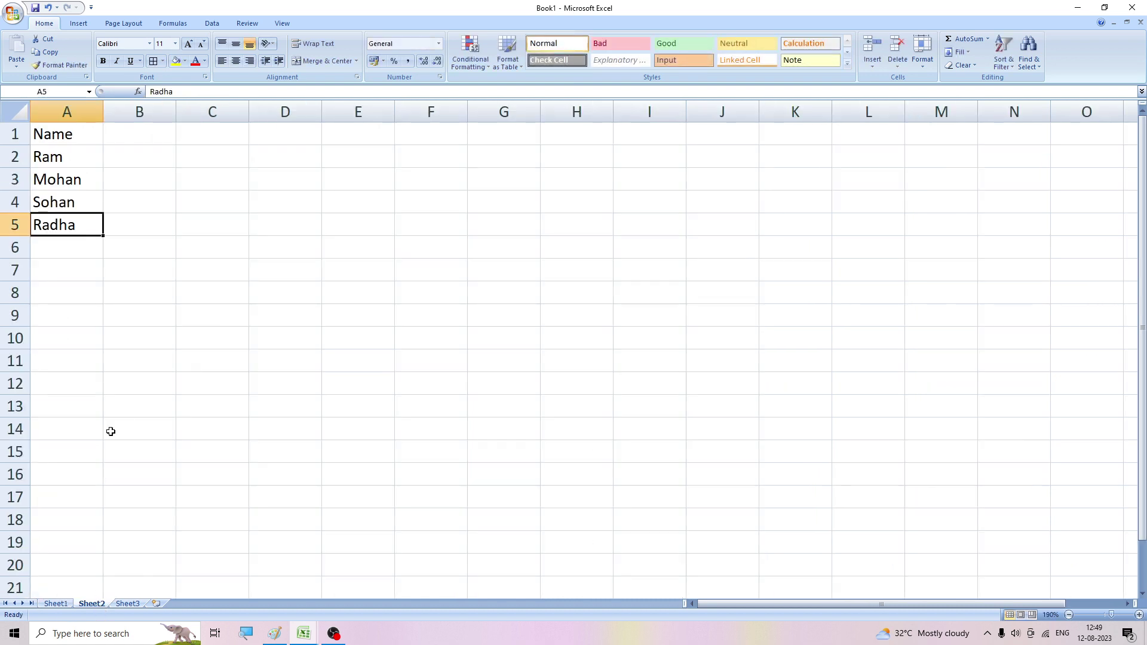
{"action": "left_click", "coordinate": [133, 136]}
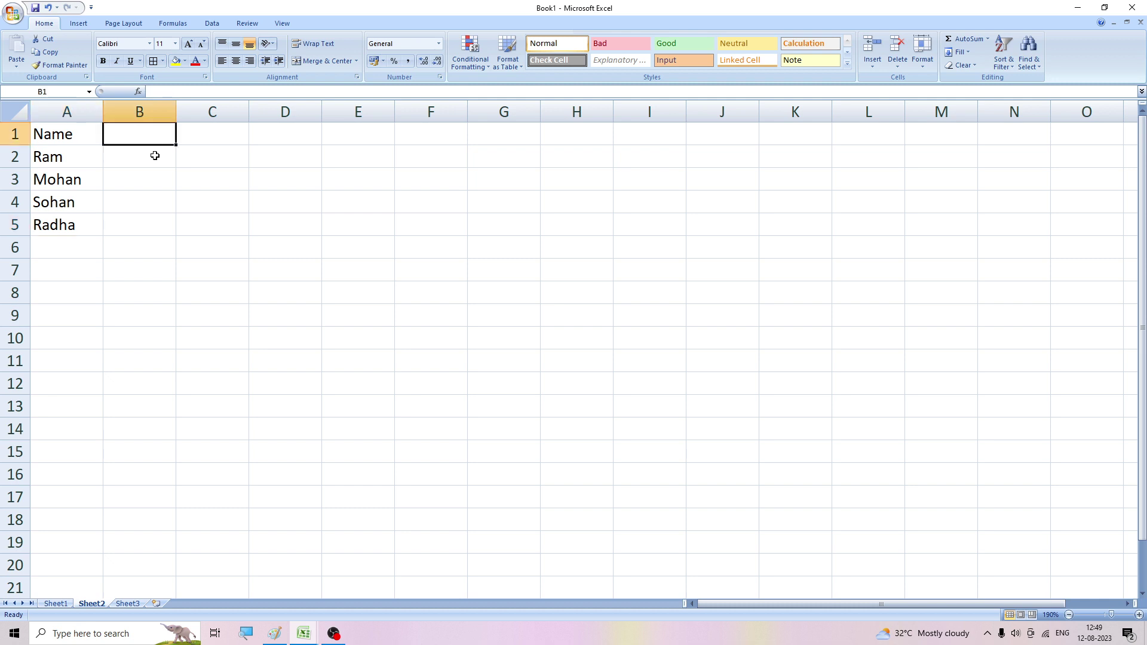
{"action": "type", "text": "Che"}
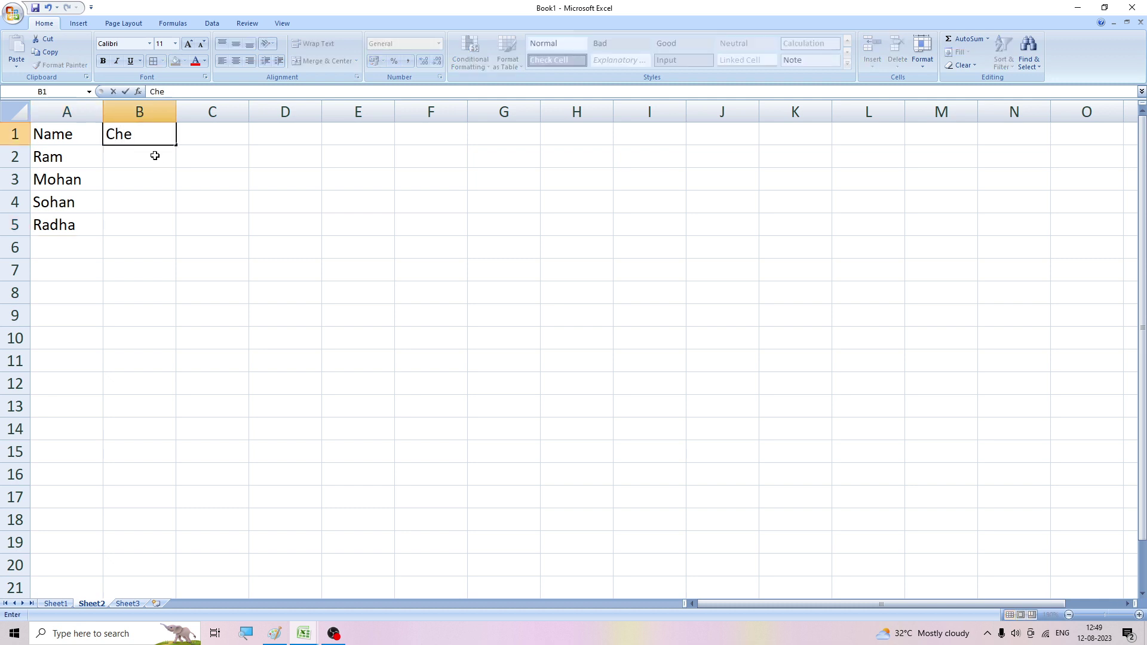
{"action": "key", "text": "Return"}
{"action": "type", "text": "60"}
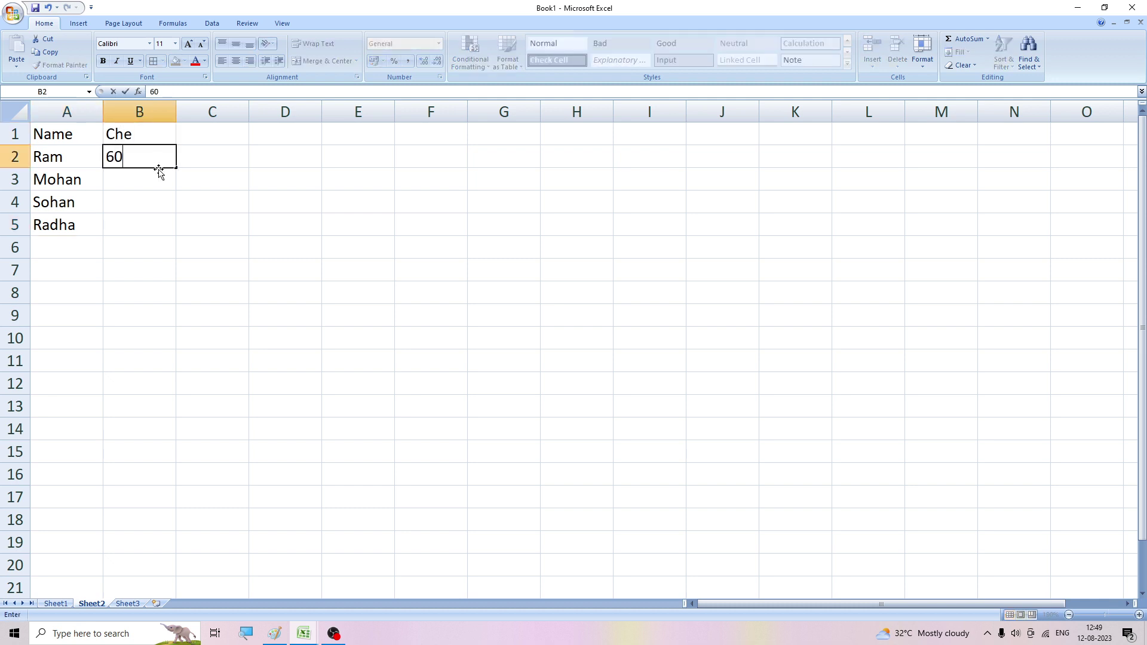
{"action": "key", "text": "Return"}
{"action": "type", "text": "30"}
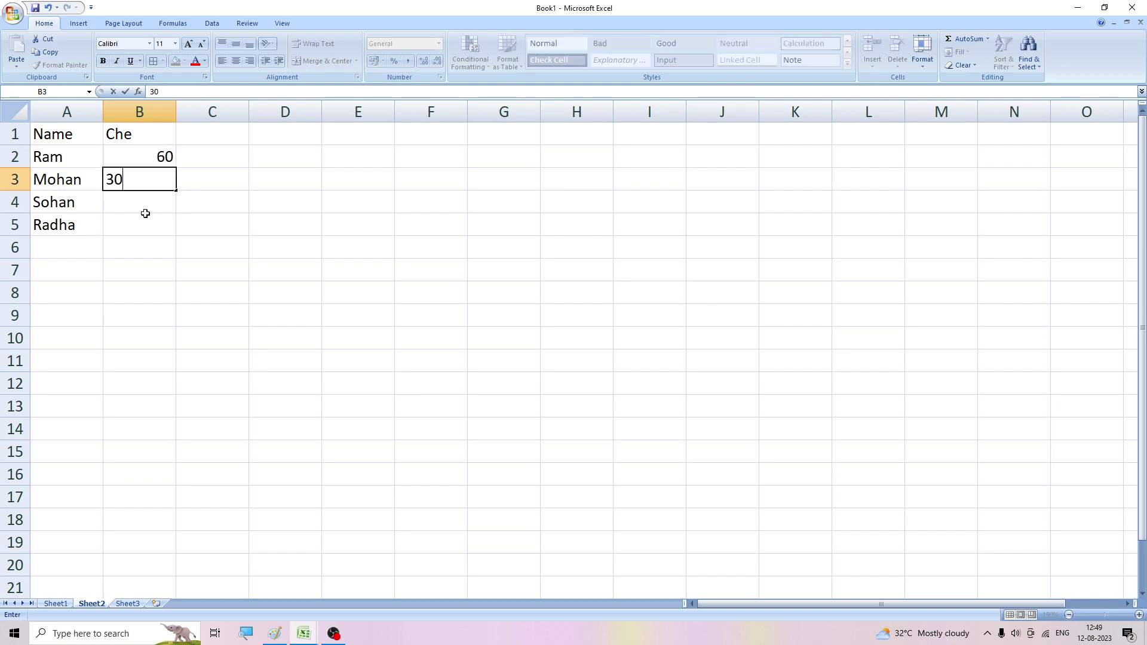
{"action": "key", "text": "Return"}
{"action": "type", "text": "40"}
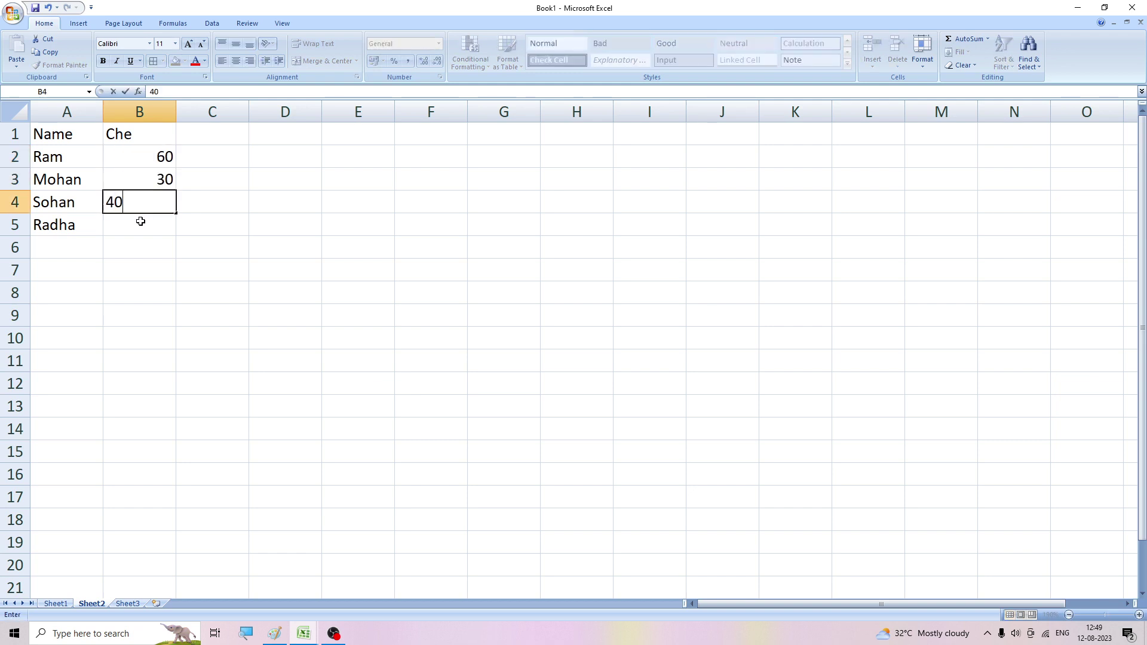
{"action": "key", "text": "Return"}
{"action": "type", "text": "50"}
{"action": "left_click", "coordinate": [139, 268]}
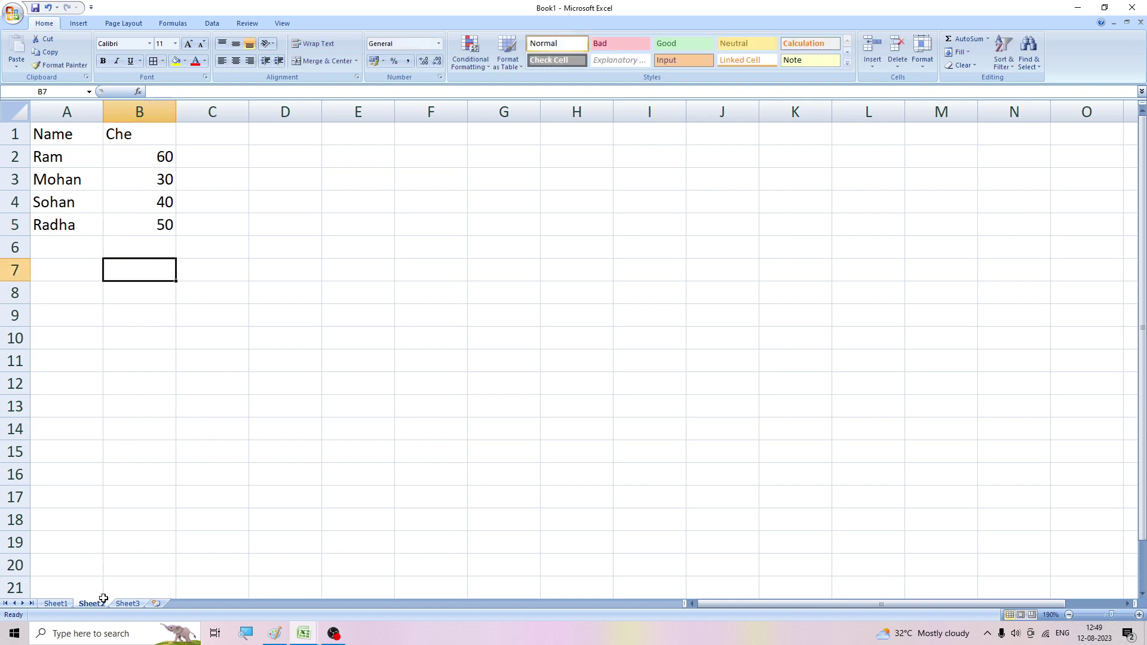
Step: Zoom Sheet3 in to 210%
{"action": "left_click", "coordinate": [122, 604]}
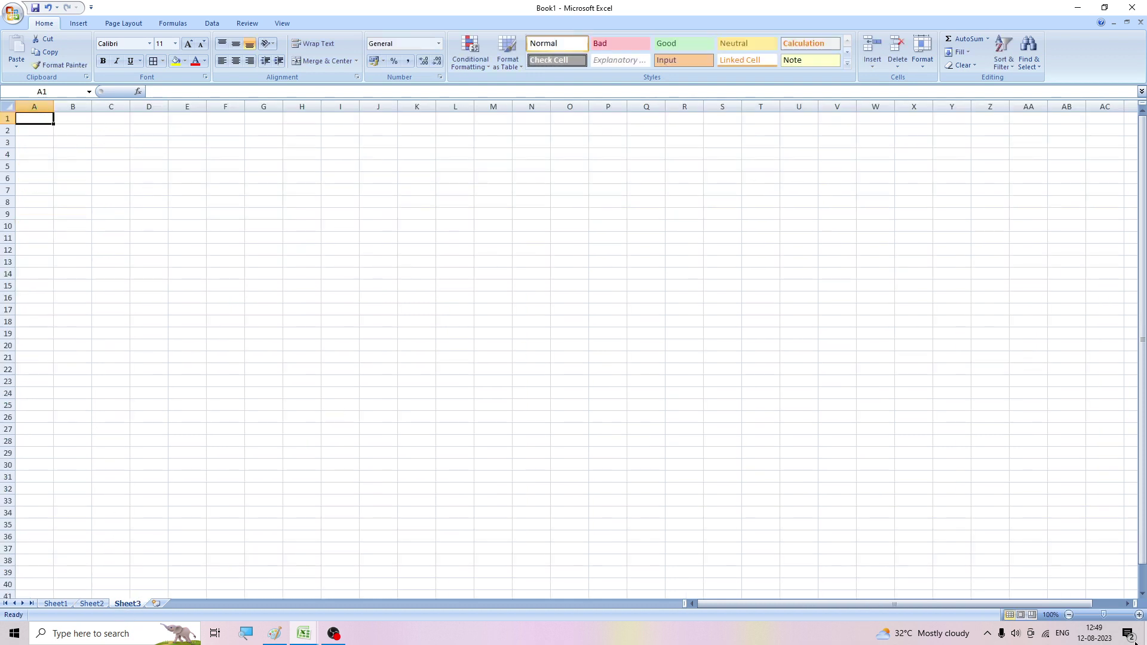
{"action": "left_click", "coordinate": [1139, 614]}
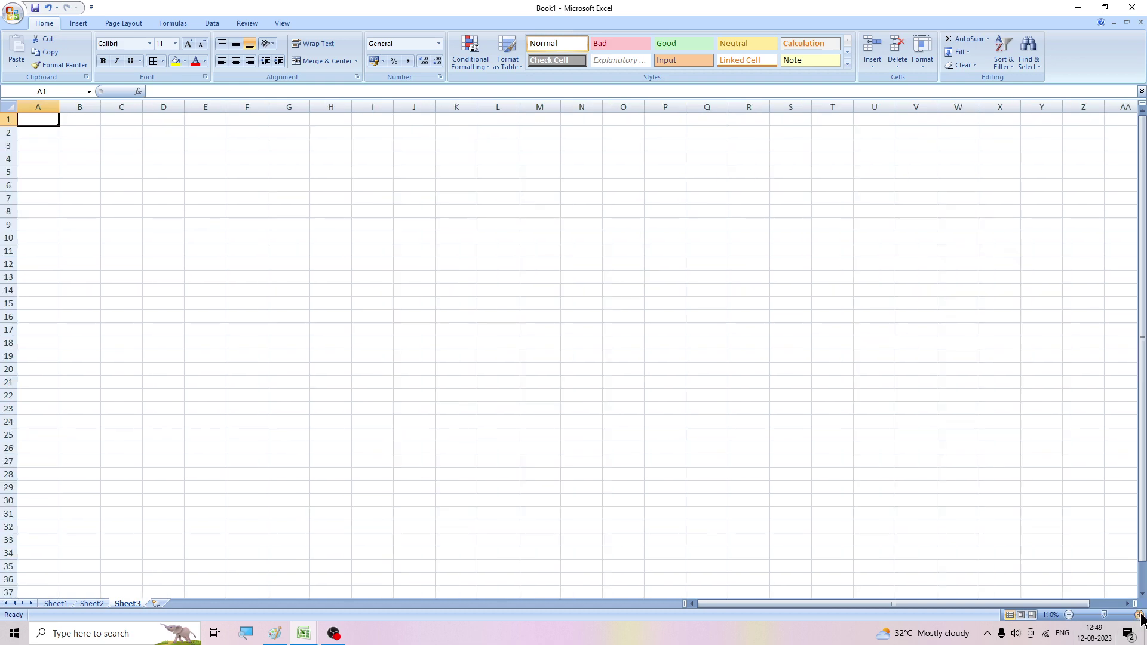
{"action": "left_click", "coordinate": [1139, 615]}
{"action": "left_click", "coordinate": [1138, 615]}
{"action": "left_click", "coordinate": [1139, 614]}
{"action": "left_click", "coordinate": [1139, 615]}
{"action": "left_click", "coordinate": [1138, 615]}
{"action": "left_click", "coordinate": [1139, 615]}
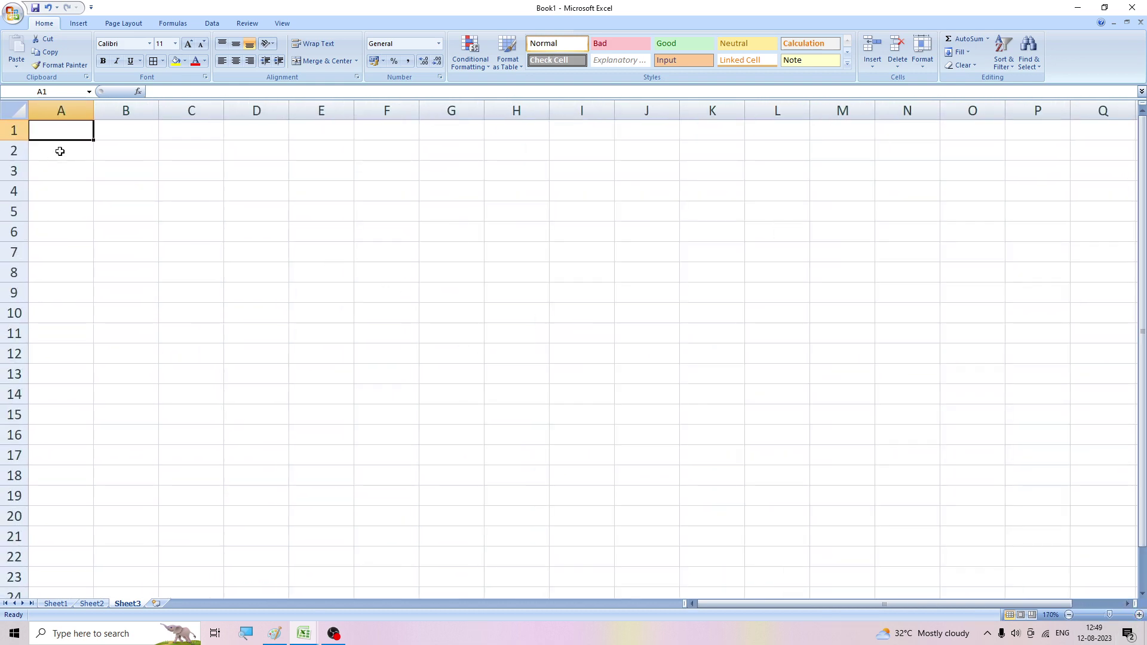
{"action": "left_click", "coordinate": [1139, 615]}
{"action": "left_click", "coordinate": [1139, 615]}
{"action": "left_click", "coordinate": [1139, 614]}
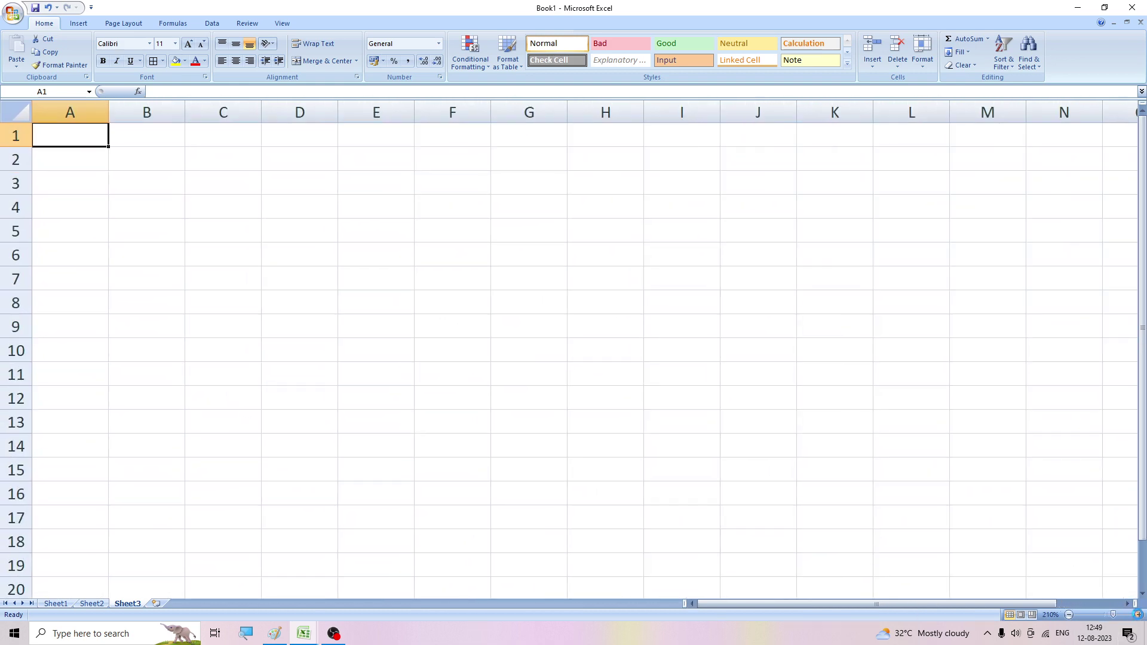
{"action": "left_click", "coordinate": [1139, 615]}
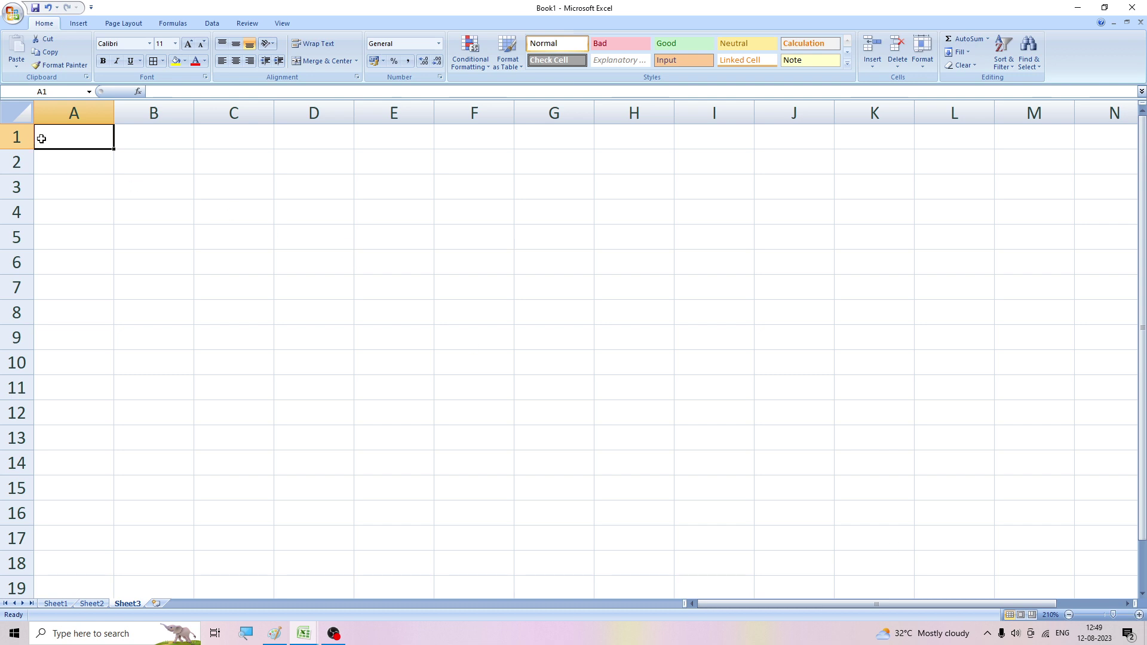
Step: Enter Name, Ram, Mohan, Sohan, Radha in A1:A5 and begin typing Total in B1
{"action": "type", "text": "Name"}
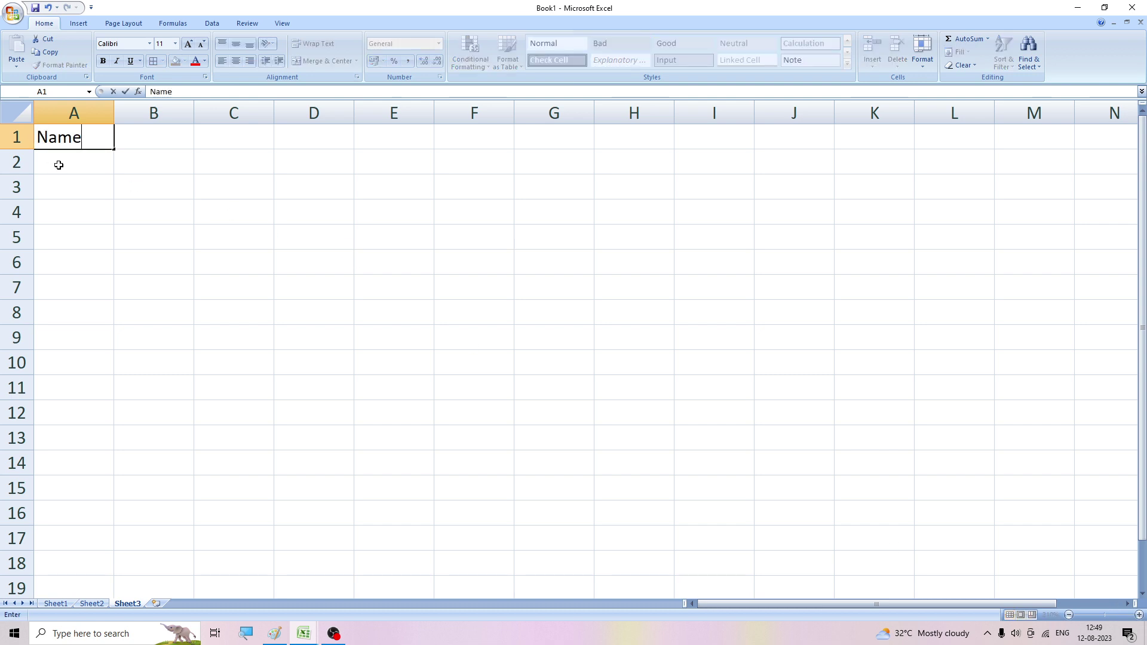
{"action": "left_click", "coordinate": [59, 165]}
{"action": "type", "text": "Ra"}
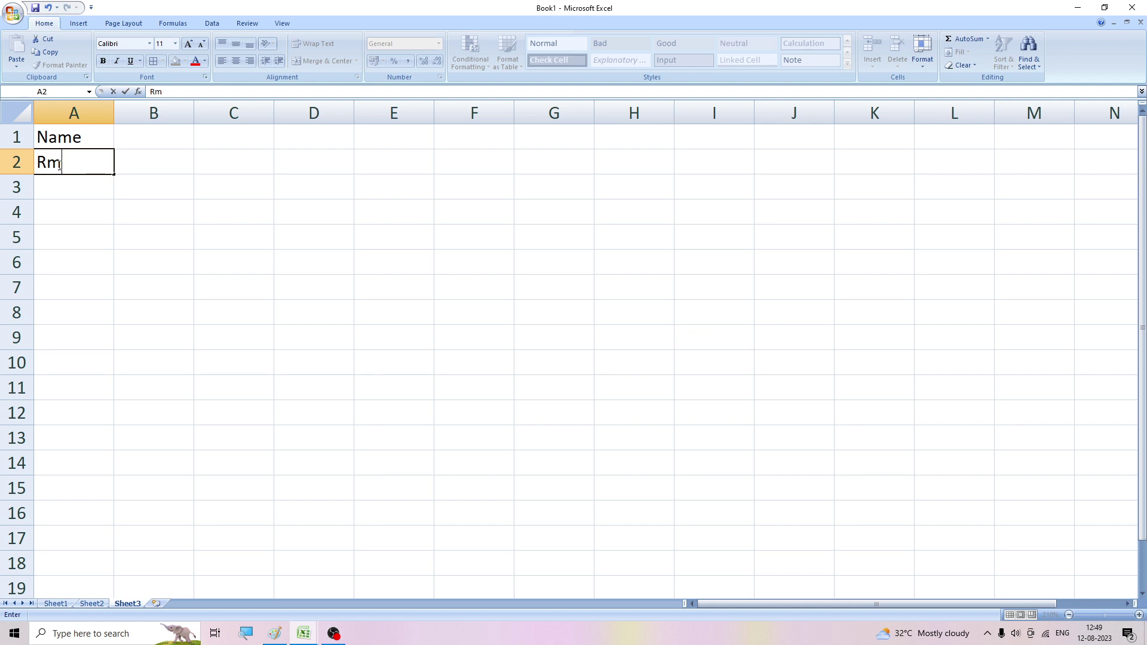
{"action": "type", "text": "m"}
{"action": "key", "text": "Return"}
{"action": "type", "text": "M"}
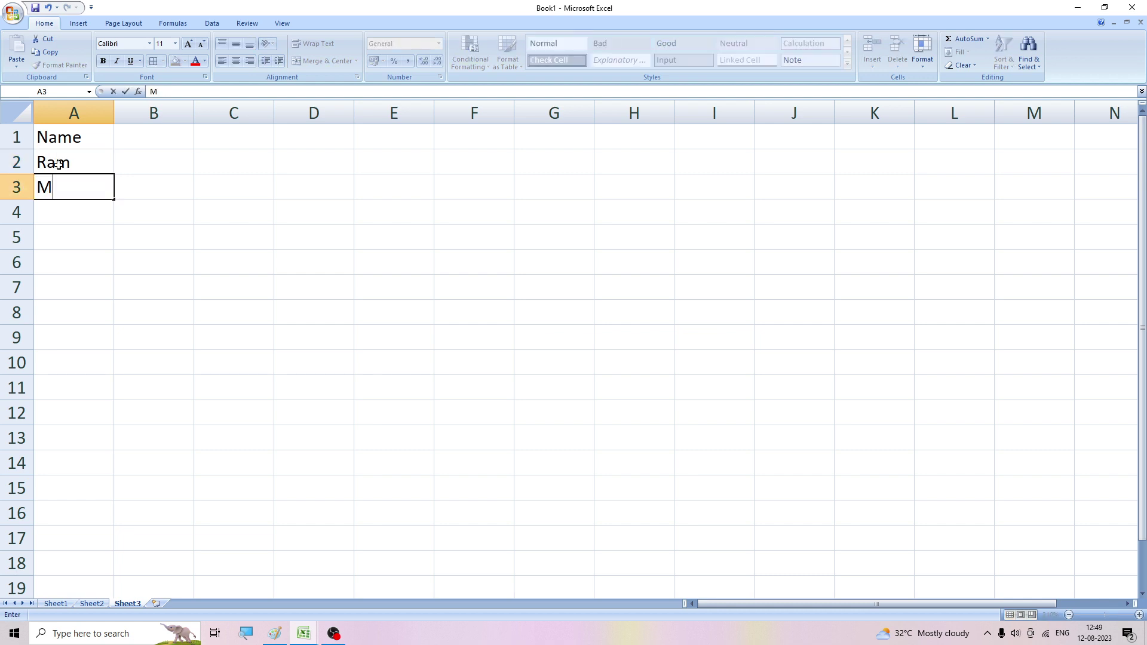
{"action": "type", "text": "ohan"}
{"action": "key", "text": "Return"}
{"action": "type", "text": "So"}
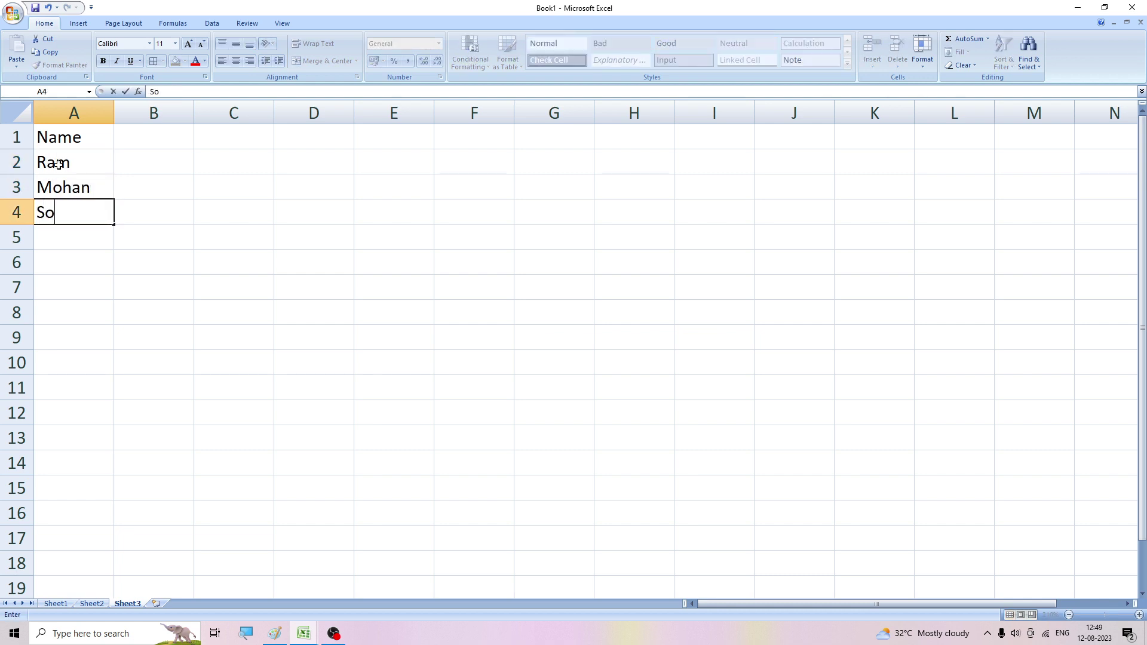
{"action": "type", "text": "han"}
{"action": "key", "text": "Return"}
{"action": "type", "text": "Ram"}
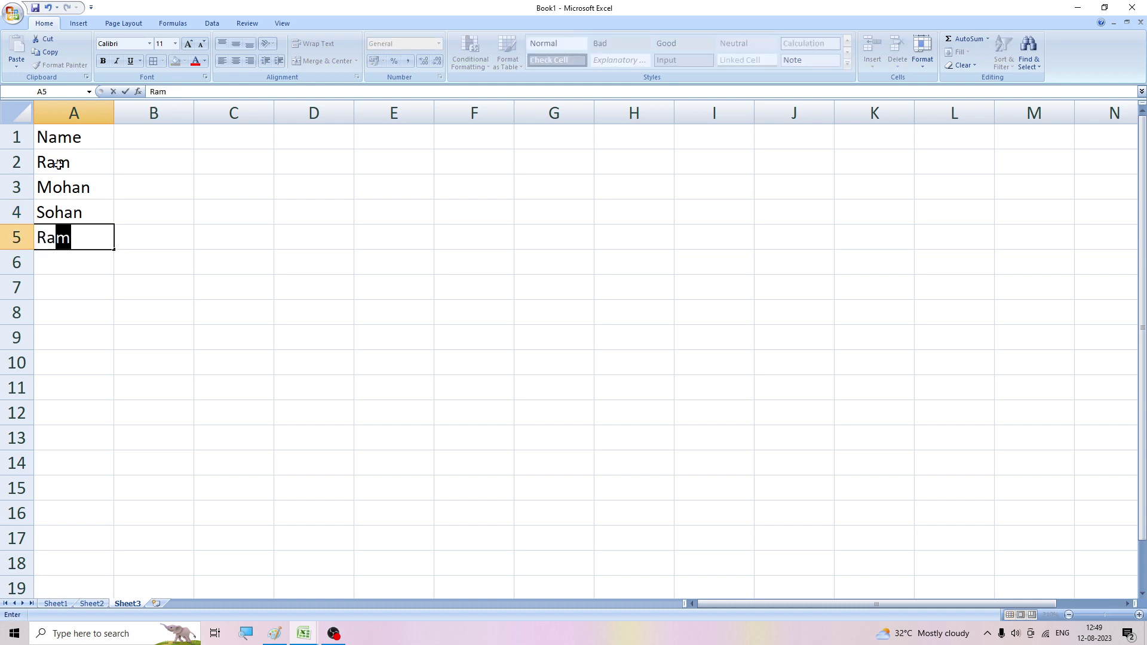
{"action": "type", "text": "dh"}
{"action": "key", "text": "Tab"}
{"action": "key", "text": "Up"}
{"action": "key", "text": "Up"}
{"action": "key", "text": "Up"}
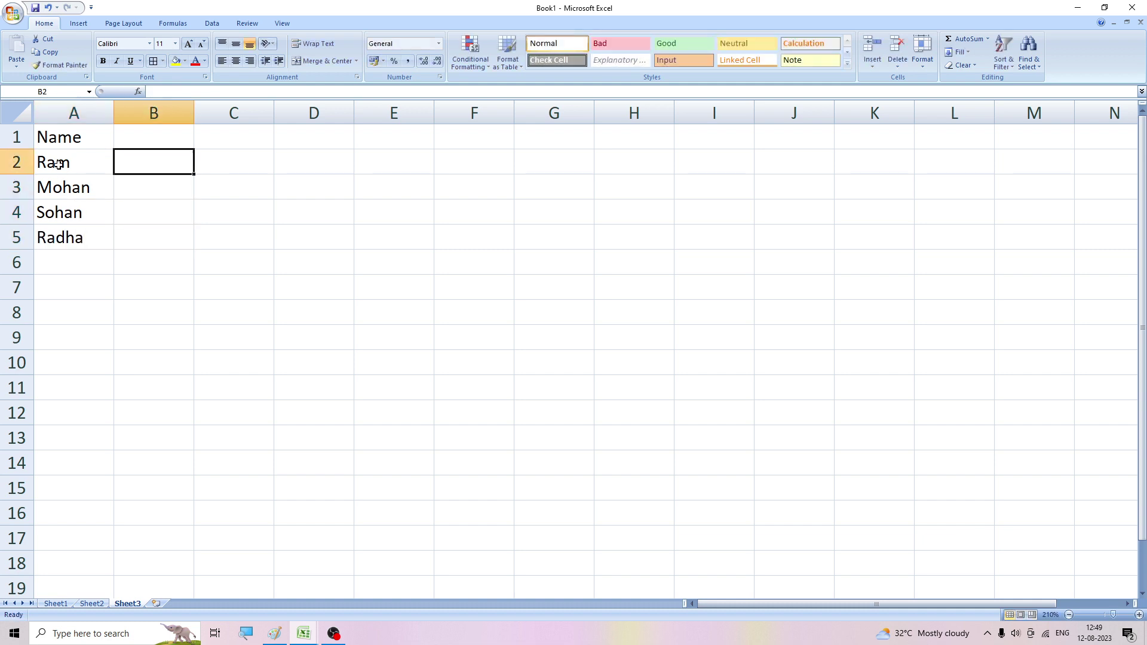
{"action": "key", "text": "Up"}
{"action": "type", "text": "To"}
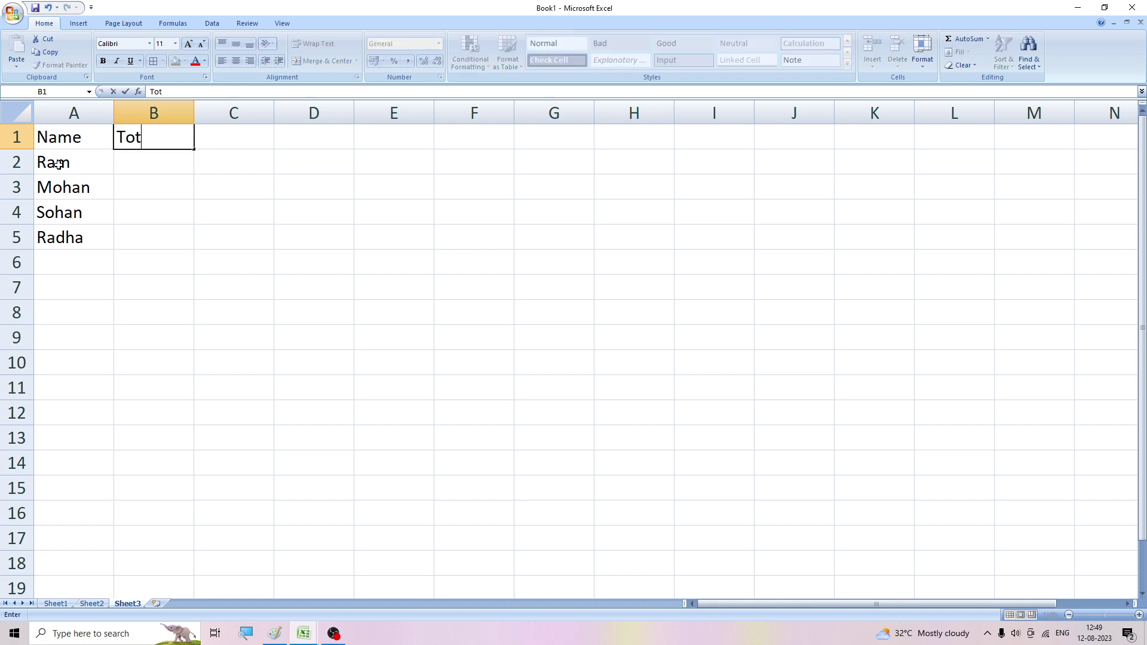
Step: Glance at the Phy and Che tables, then switch to Sheet3 and zoom in
{"action": "left_click", "coordinate": [55, 603]}
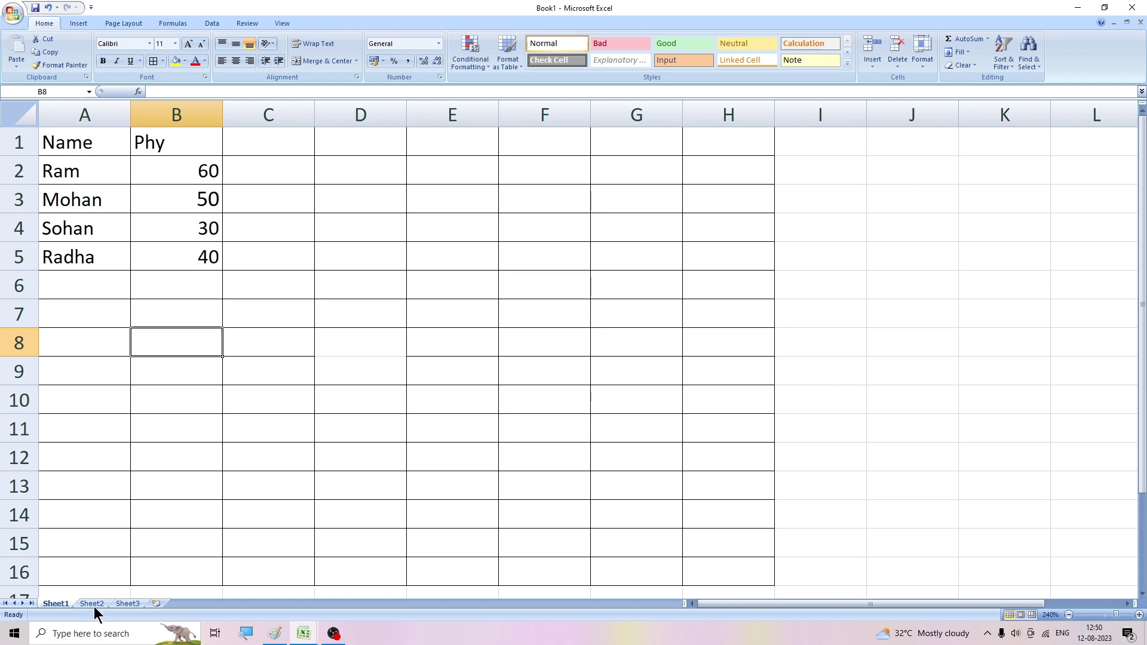
{"action": "left_click", "coordinate": [92, 604]}
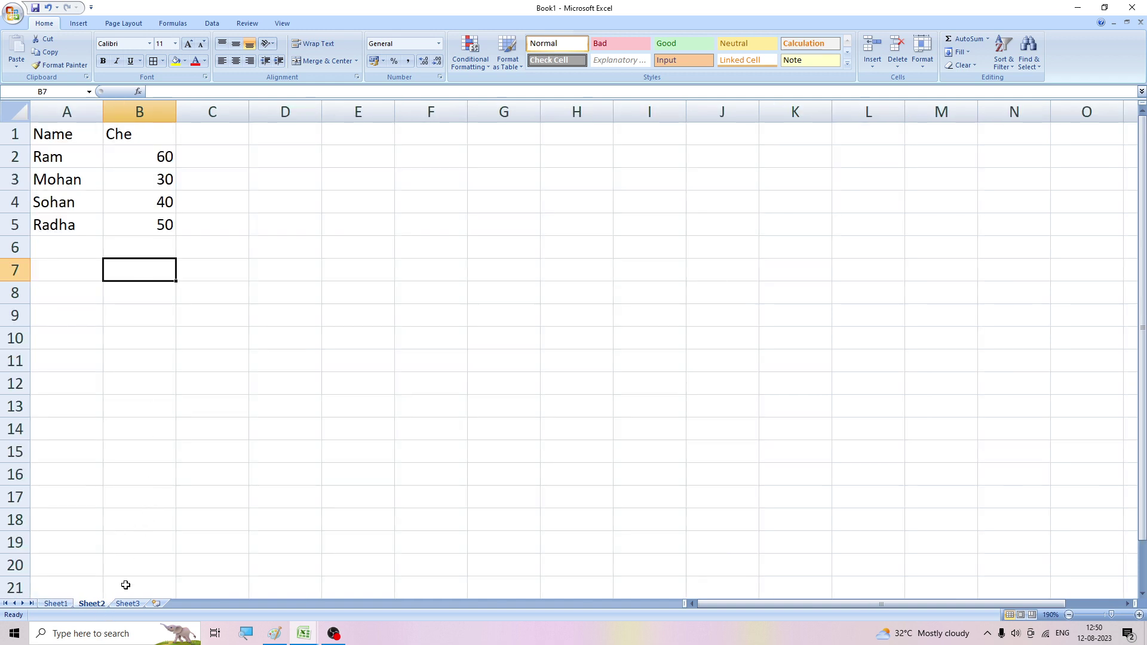
{"action": "left_click", "coordinate": [127, 603]}
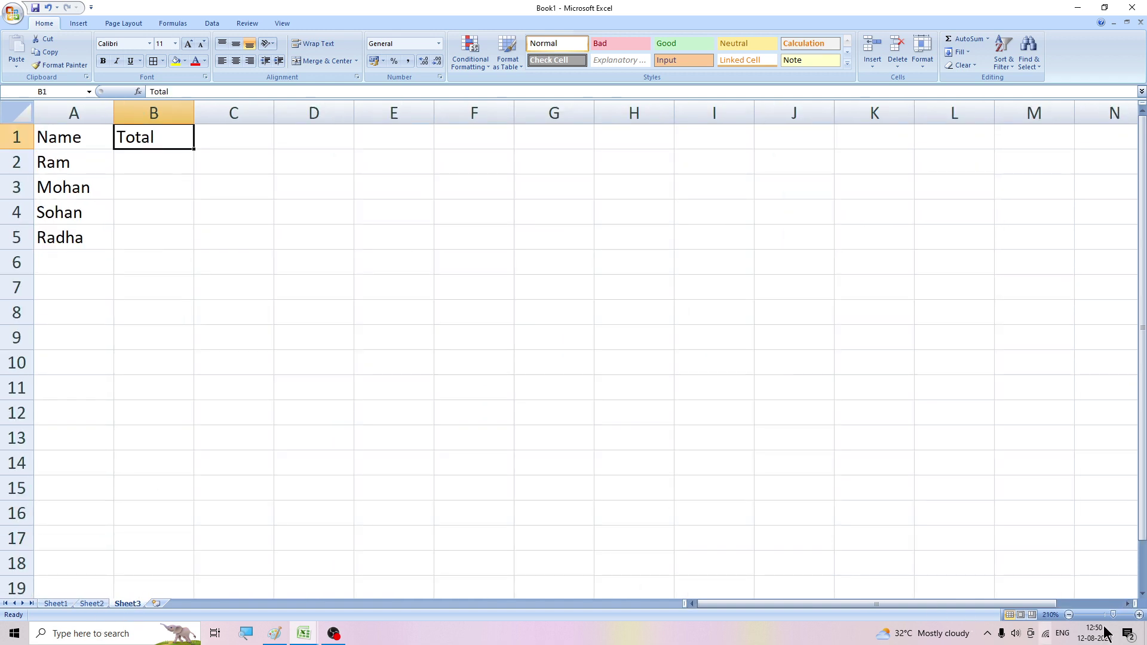
{"action": "left_click", "coordinate": [1139, 615]}
{"action": "left_click", "coordinate": [1140, 615]}
{"action": "left_click", "coordinate": [1139, 616]}
{"action": "left_click", "coordinate": [1140, 615]}
{"action": "left_click", "coordinate": [1139, 616]}
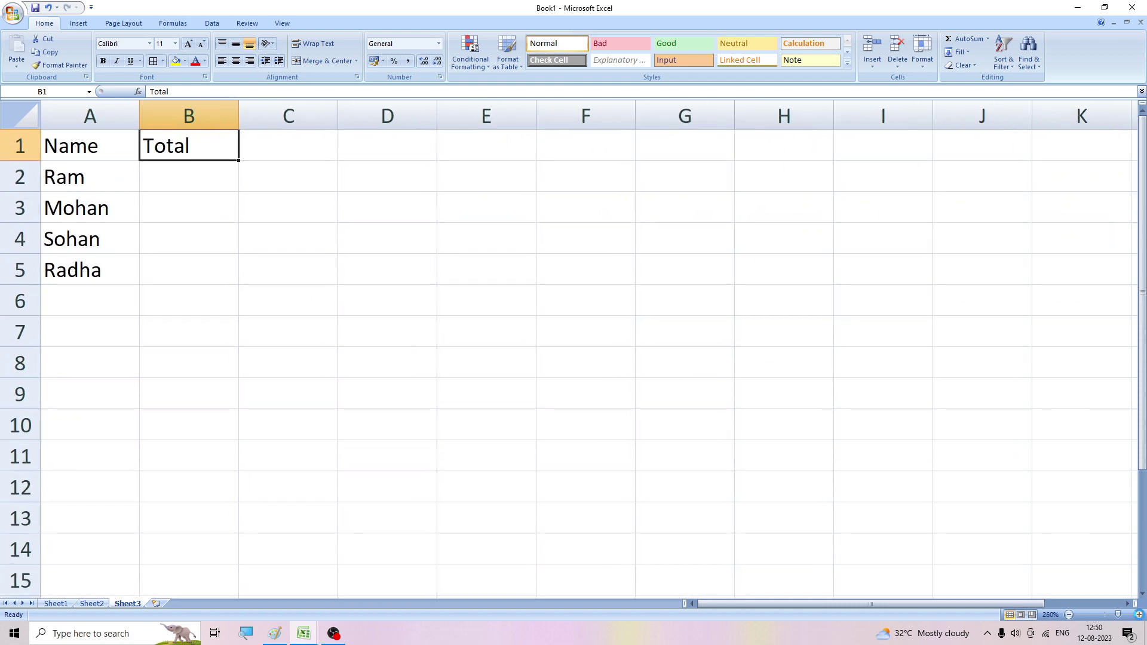
{"action": "left_click", "coordinate": [1140, 616]}
{"action": "left_click", "coordinate": [1139, 616]}
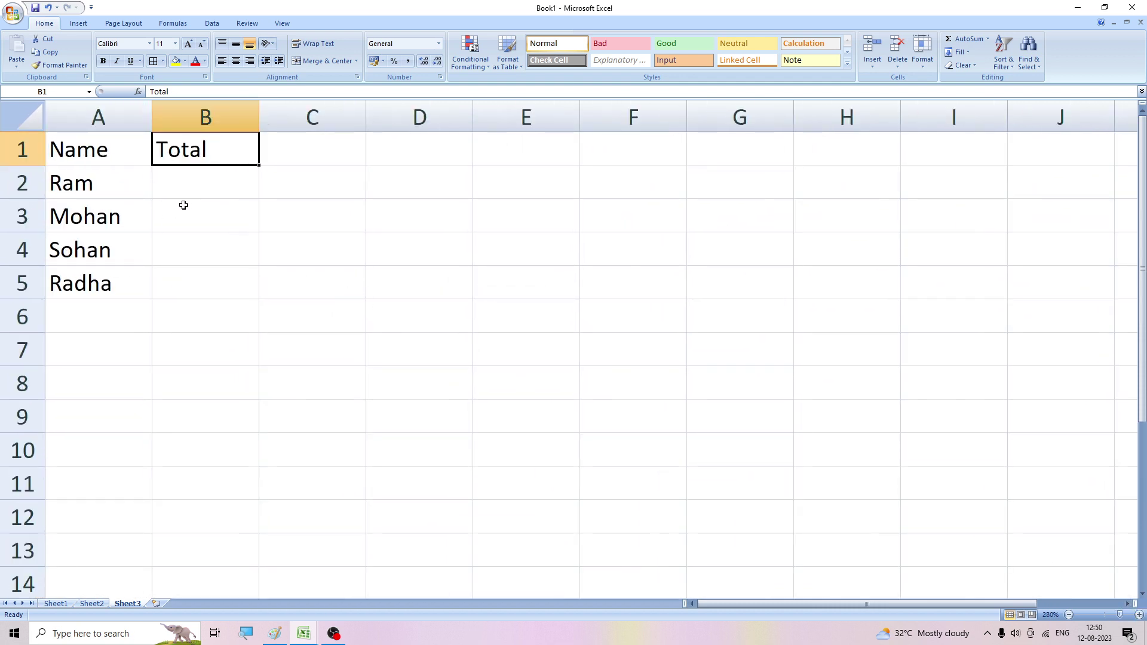
Step: Select the empty Total cells B2:B5 beside the four names
{"action": "left_click", "coordinate": [176, 179]}
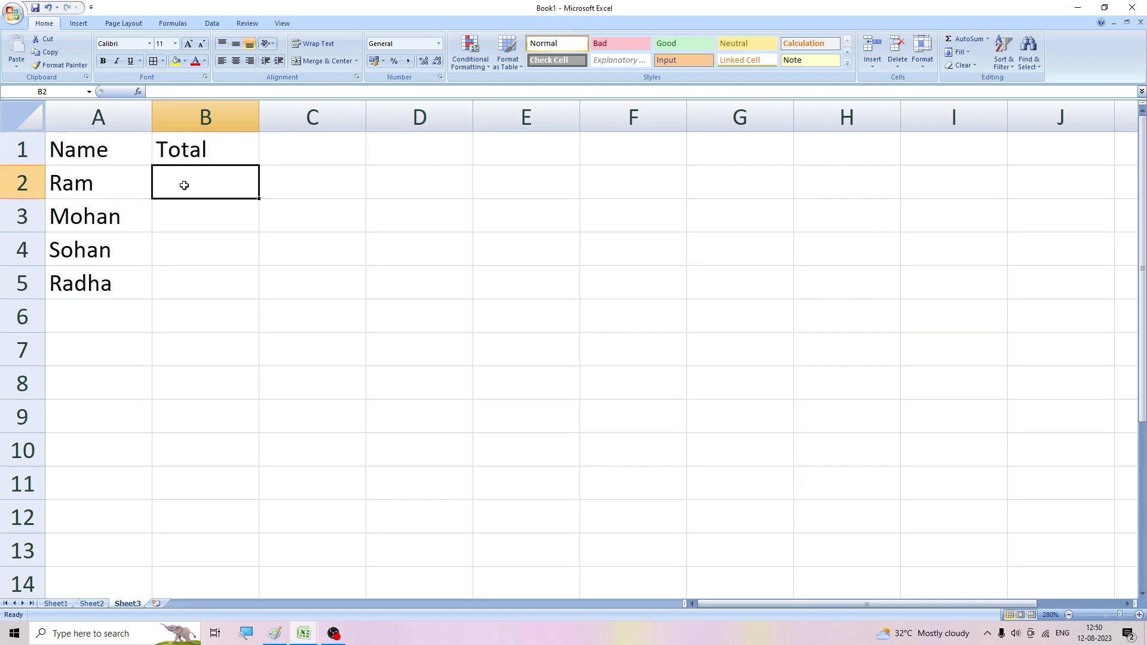
{"action": "left_click_drag", "start_coordinate": [192, 180], "coordinate": [192, 282]}
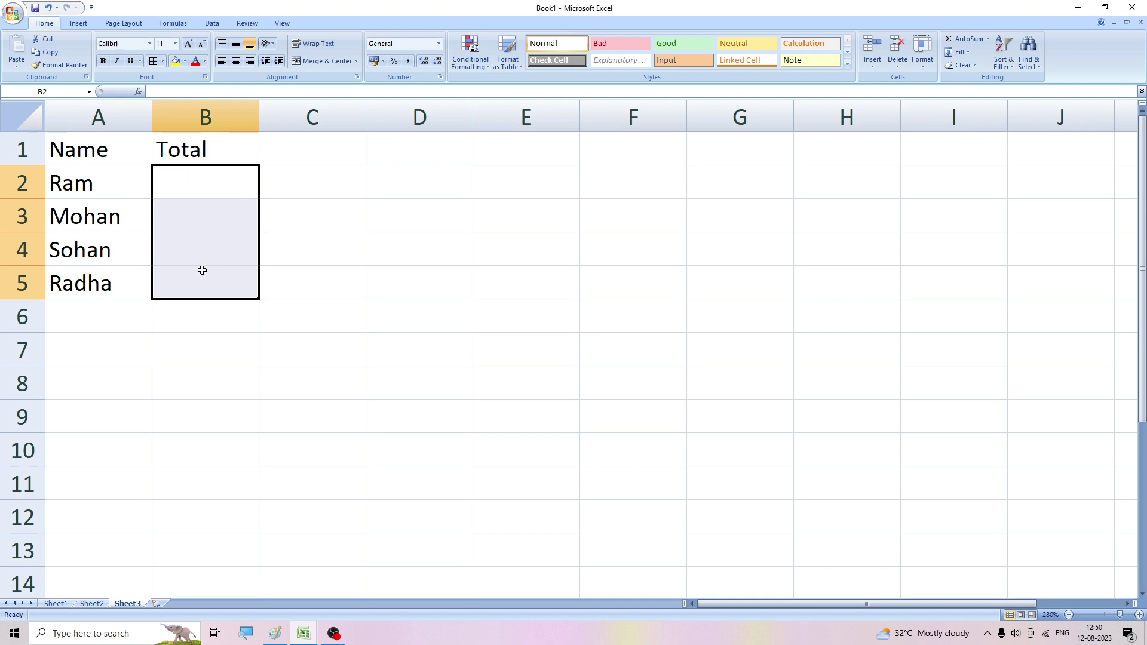
{"action": "left_click", "coordinate": [175, 178]}
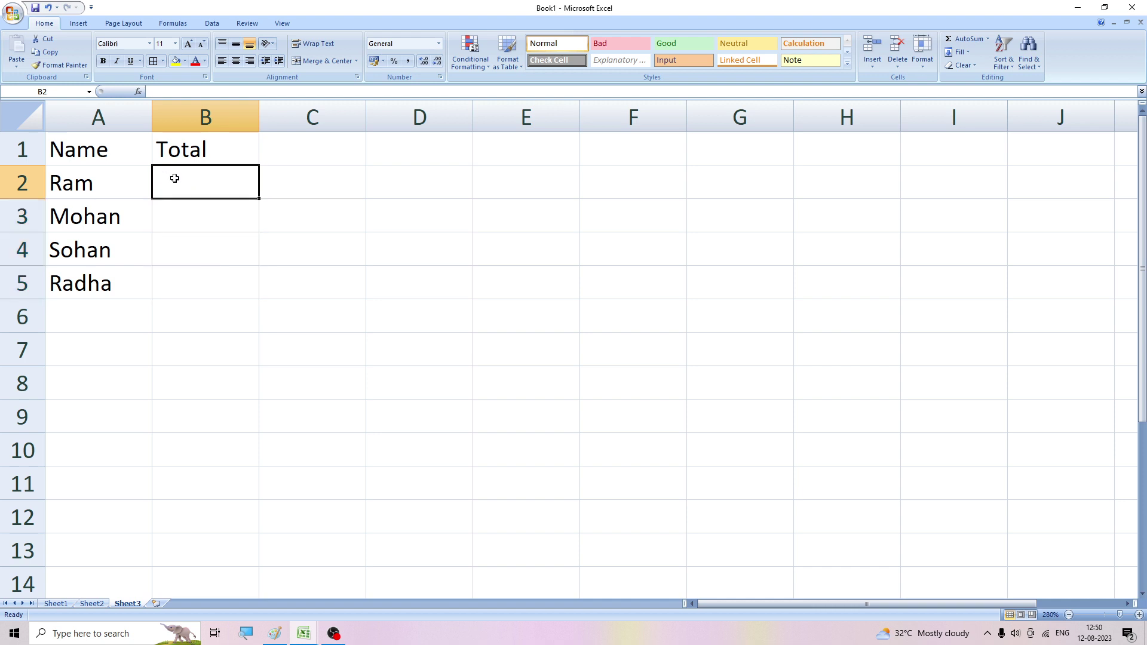
{"action": "left_click_drag", "start_coordinate": [175, 182], "coordinate": [170, 284]}
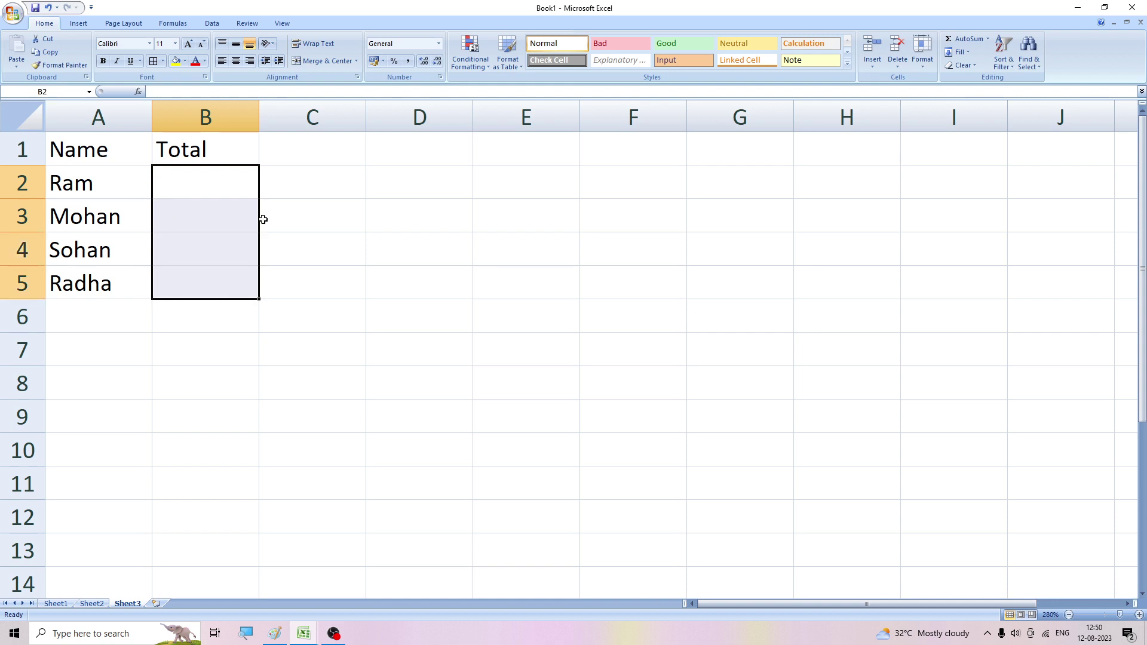
Step: Open Data > Consolidate and add Sheet1!$B$2:$B$5 (Phy scores) as a source
{"action": "left_click", "coordinate": [209, 23]}
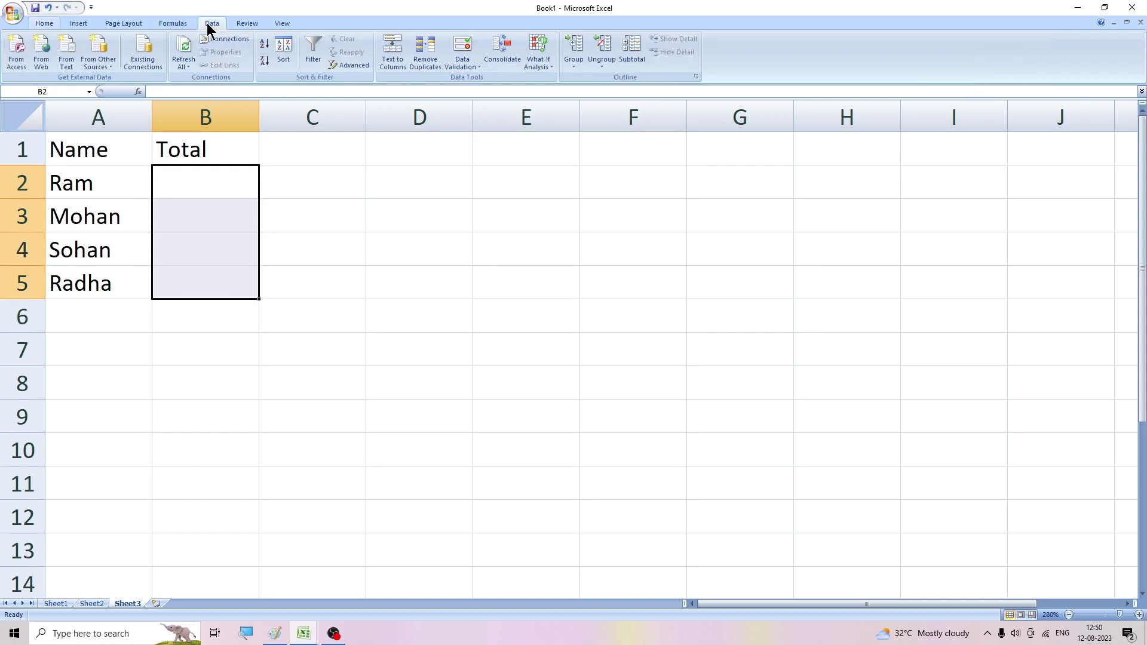
{"action": "left_click", "coordinate": [505, 57]}
{"action": "left_click_drag", "start_coordinate": [402, 235], "coordinate": [599, 229]}
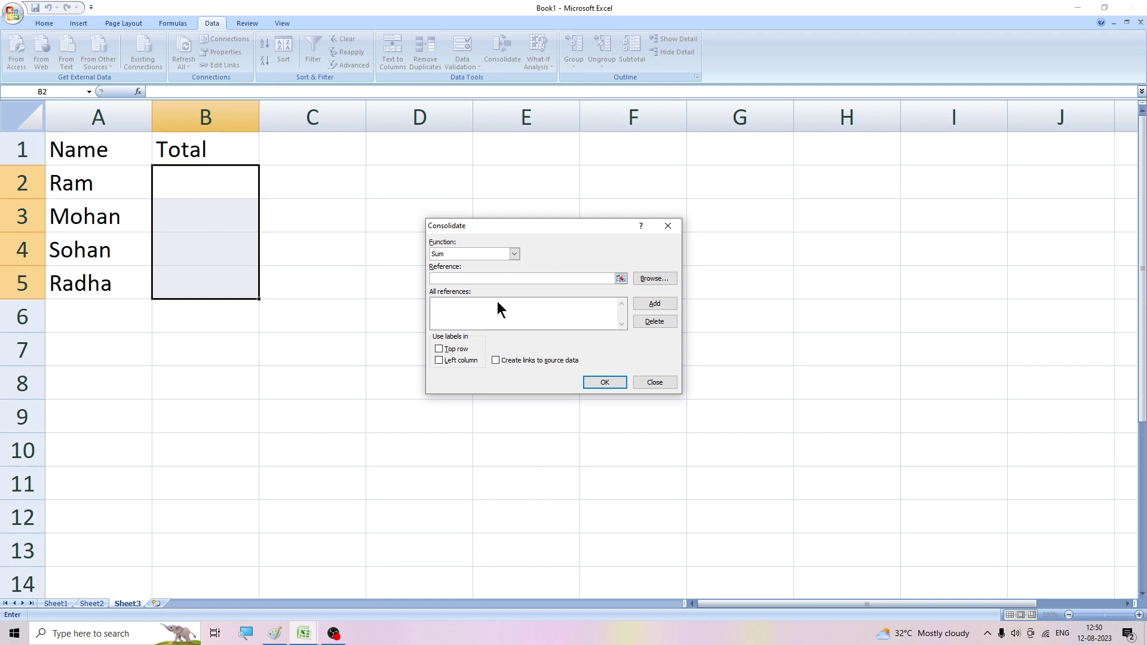
{"action": "left_click", "coordinate": [60, 605]}
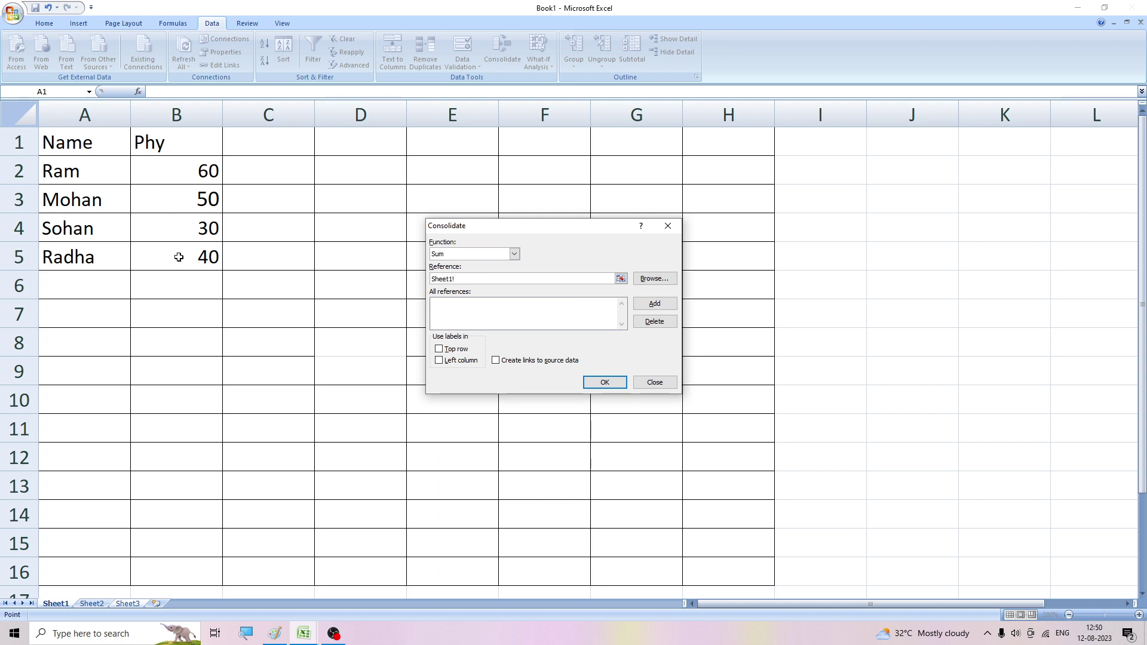
{"action": "left_click_drag", "start_coordinate": [173, 167], "coordinate": [176, 254]}
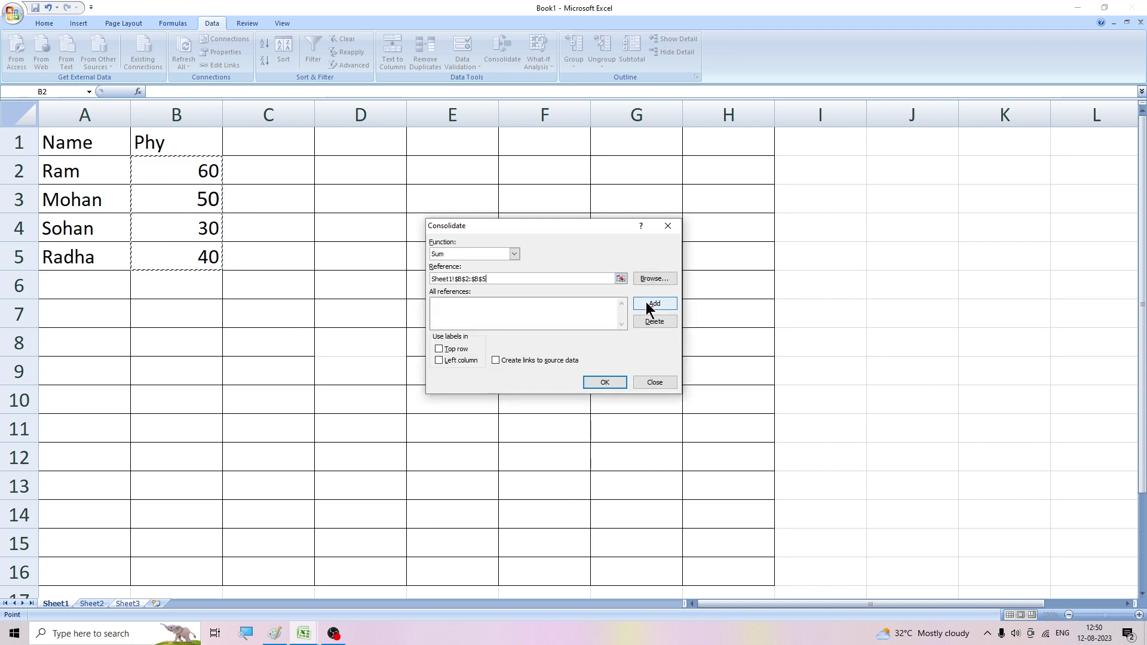
{"action": "left_click", "coordinate": [653, 304]}
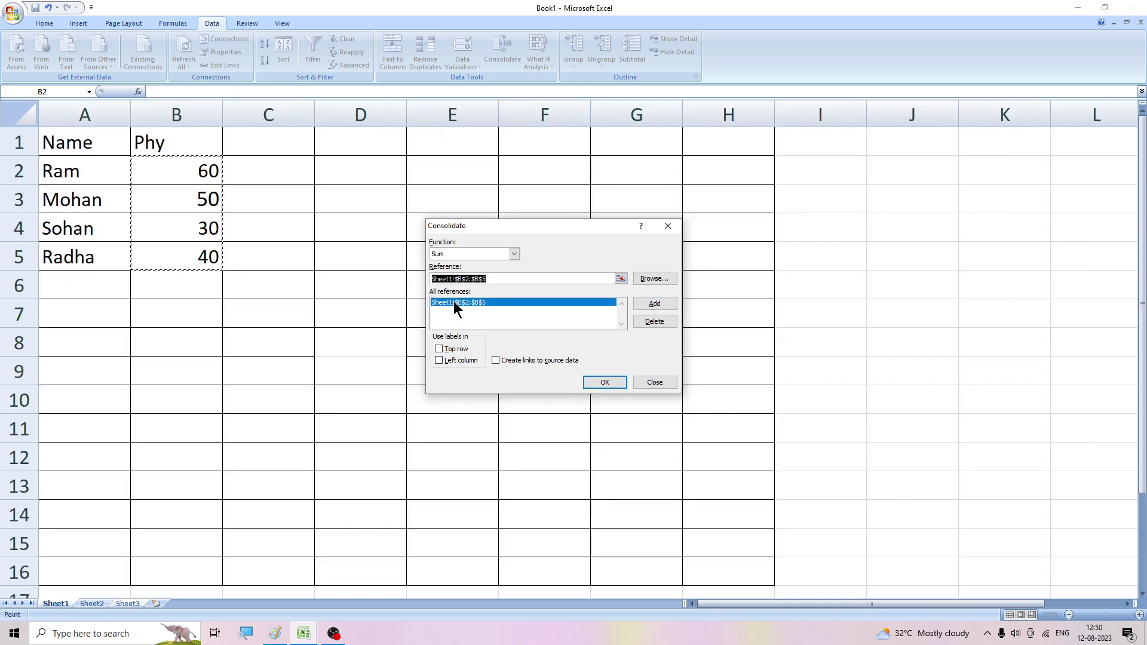
Step: Add Sheet2!$B$2:$B$5 (Che scores), tick Create links to source data, and consolidate with Sum
{"action": "left_click", "coordinate": [92, 603]}
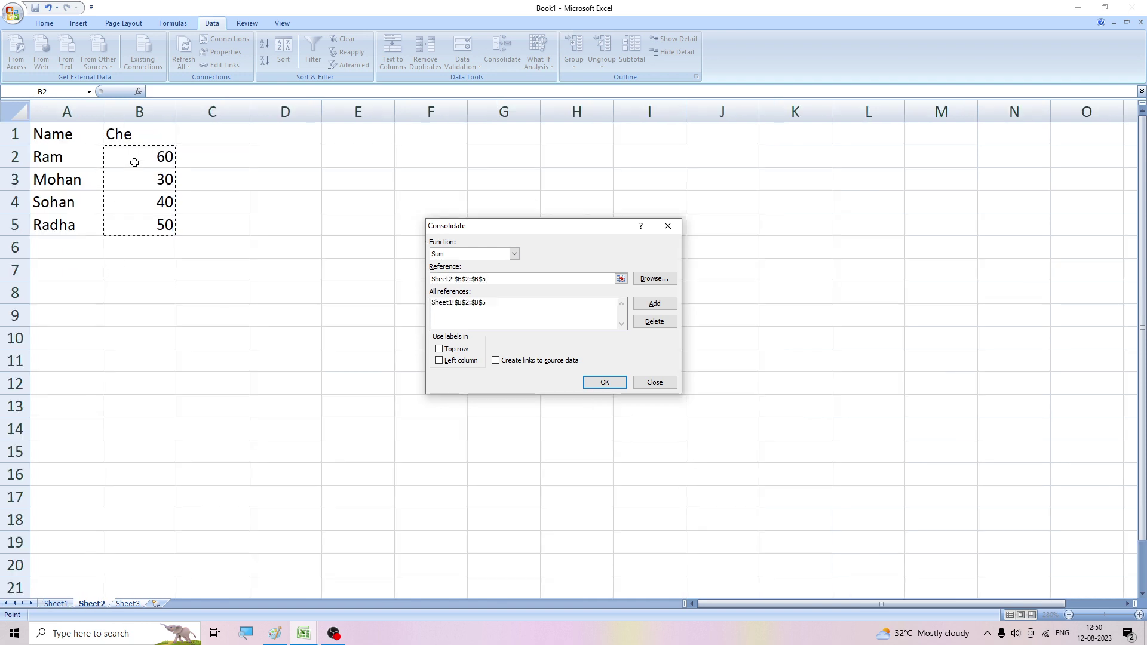
{"action": "left_click_drag", "start_coordinate": [133, 167], "coordinate": [132, 222]}
{"action": "left_click_drag", "start_coordinate": [147, 156], "coordinate": [159, 223]}
{"action": "left_click", "coordinate": [643, 302]}
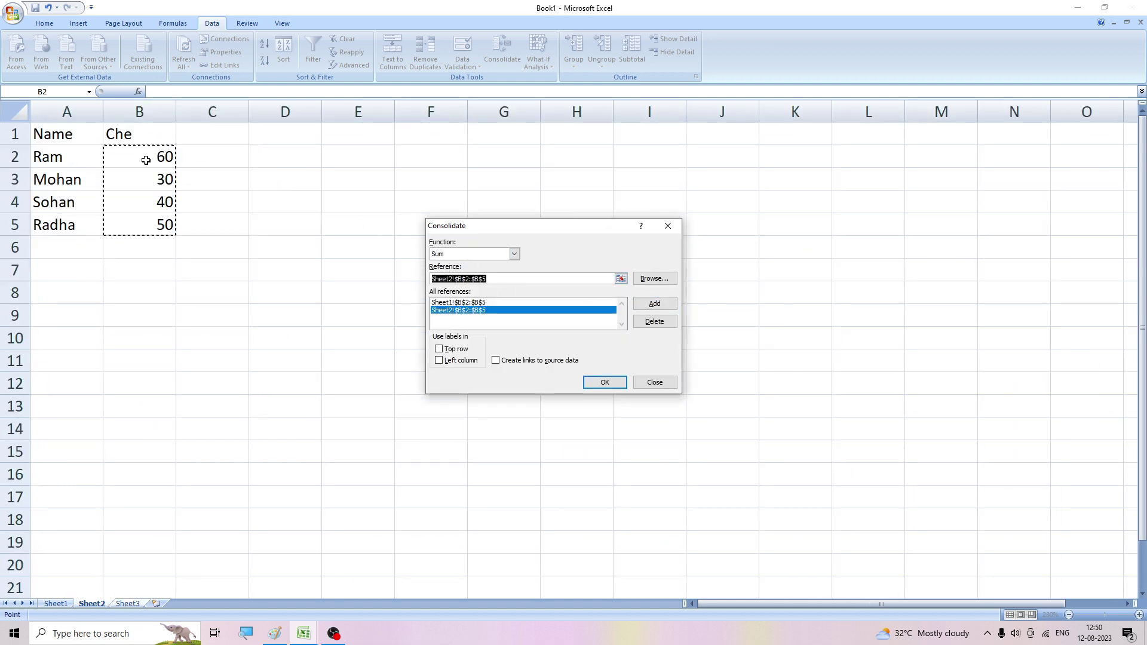
{"action": "left_click", "coordinate": [494, 360]}
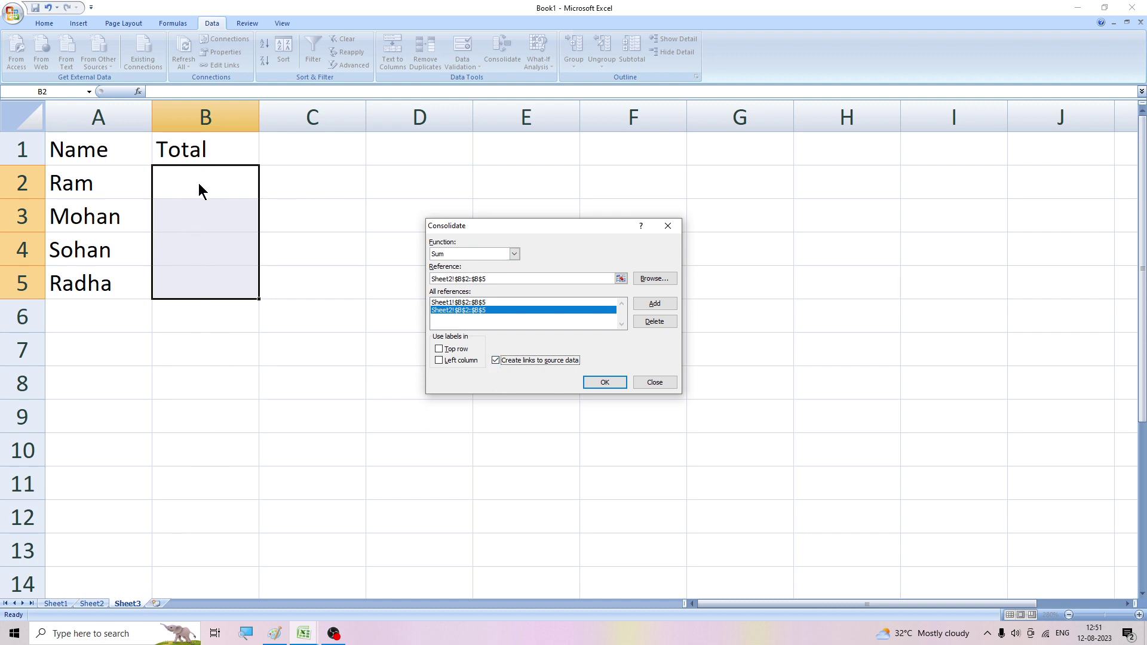
{"action": "left_click", "coordinate": [603, 383]}
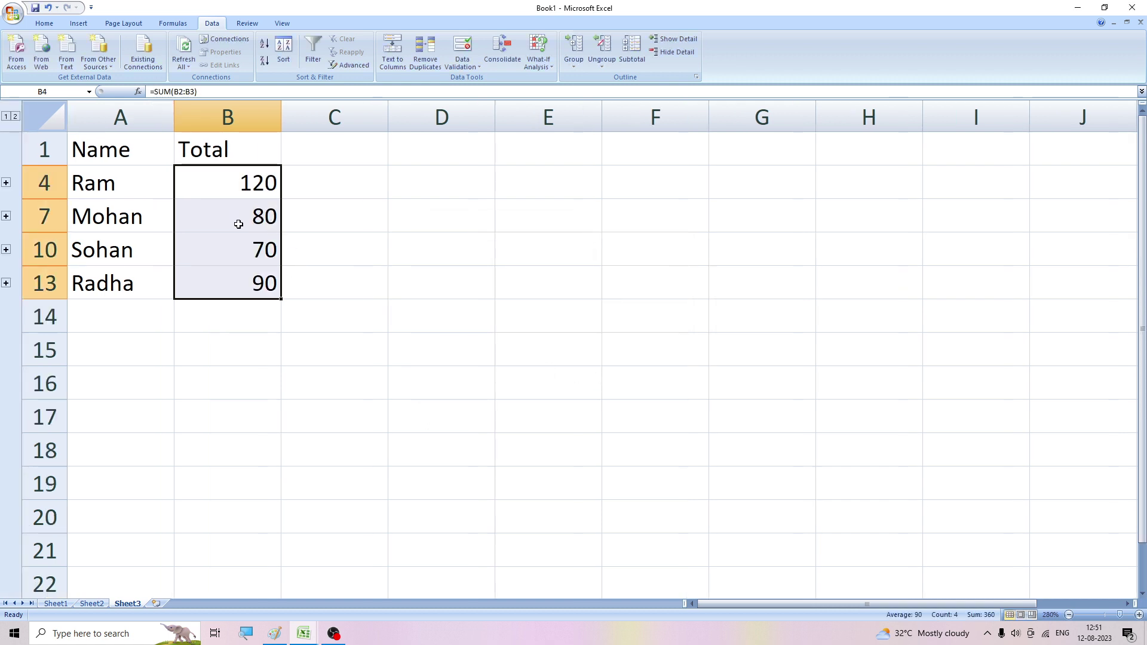
{"action": "left_click", "coordinate": [55, 604]}
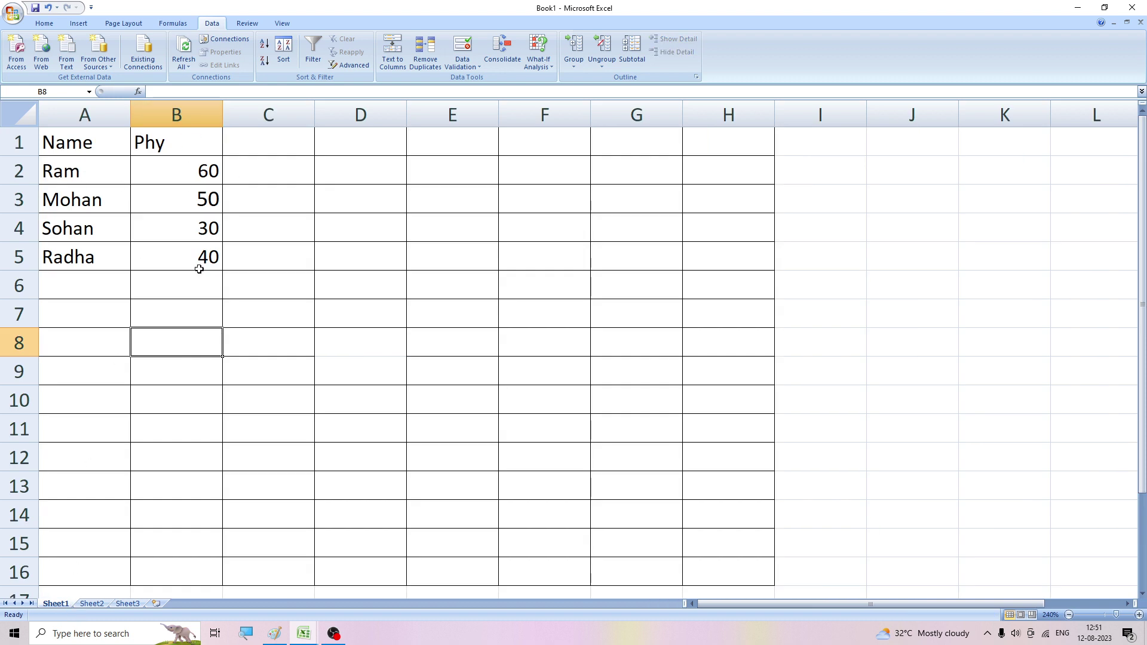
{"action": "left_click", "coordinate": [91, 603]}
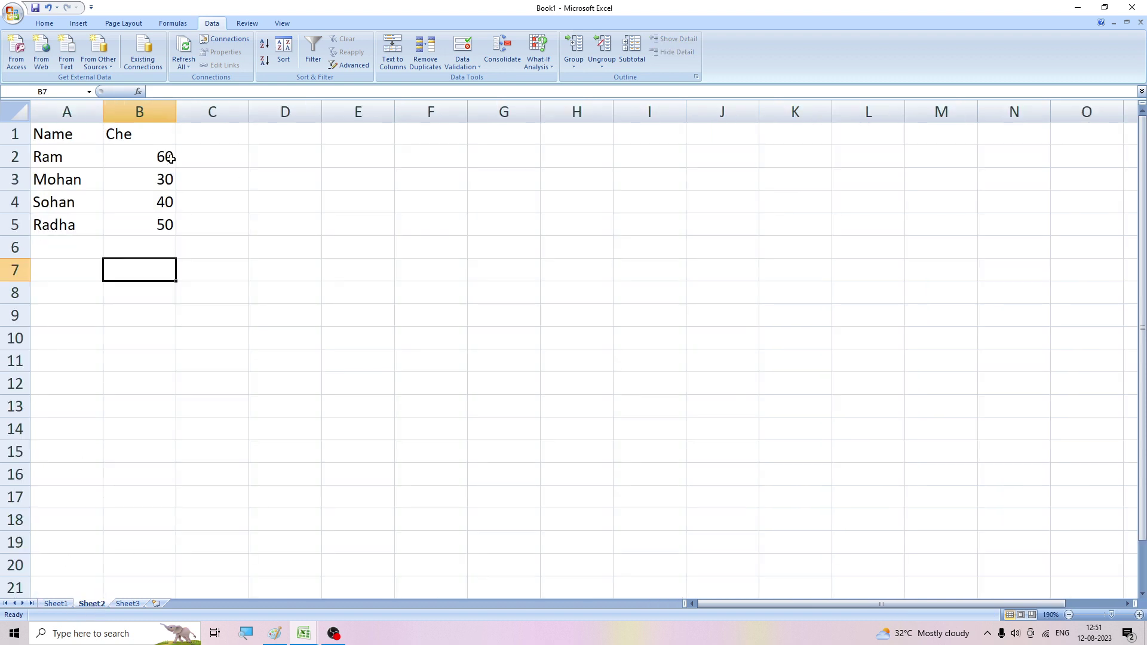
{"action": "left_click", "coordinate": [132, 605]}
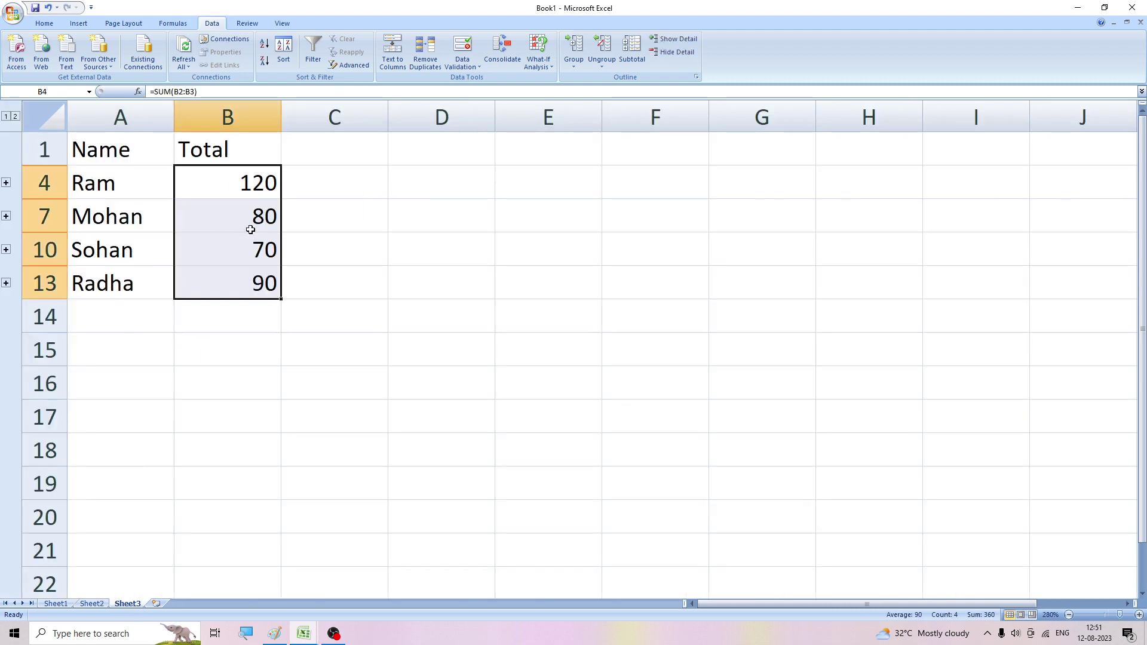
{"action": "left_click", "coordinate": [92, 604]}
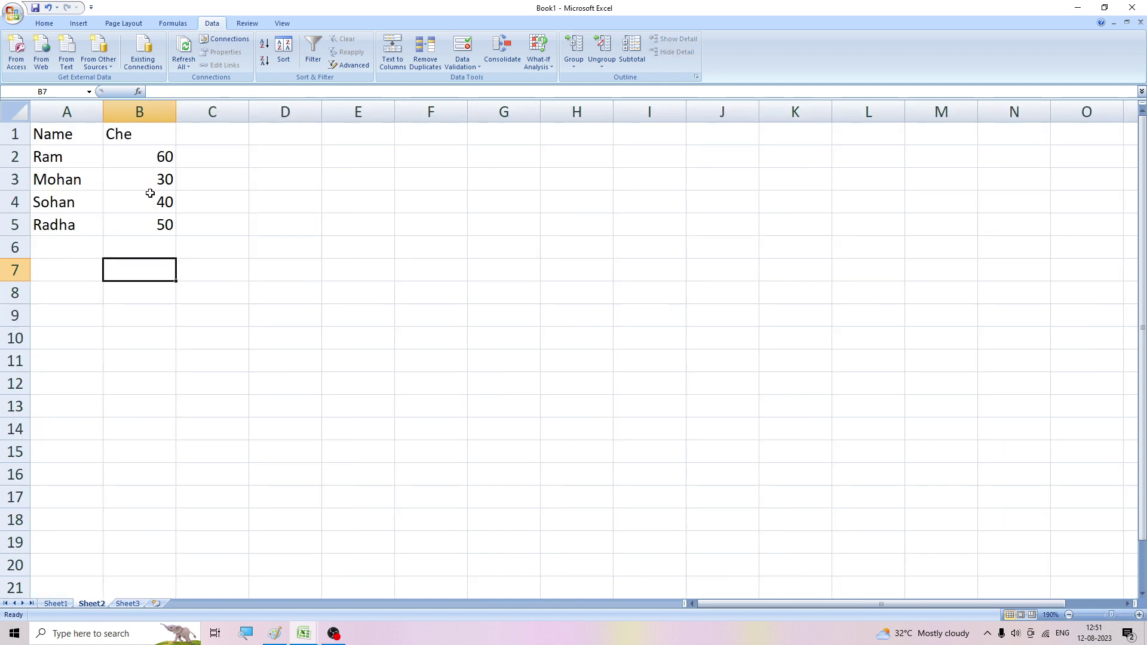
{"action": "left_click", "coordinate": [56, 604]}
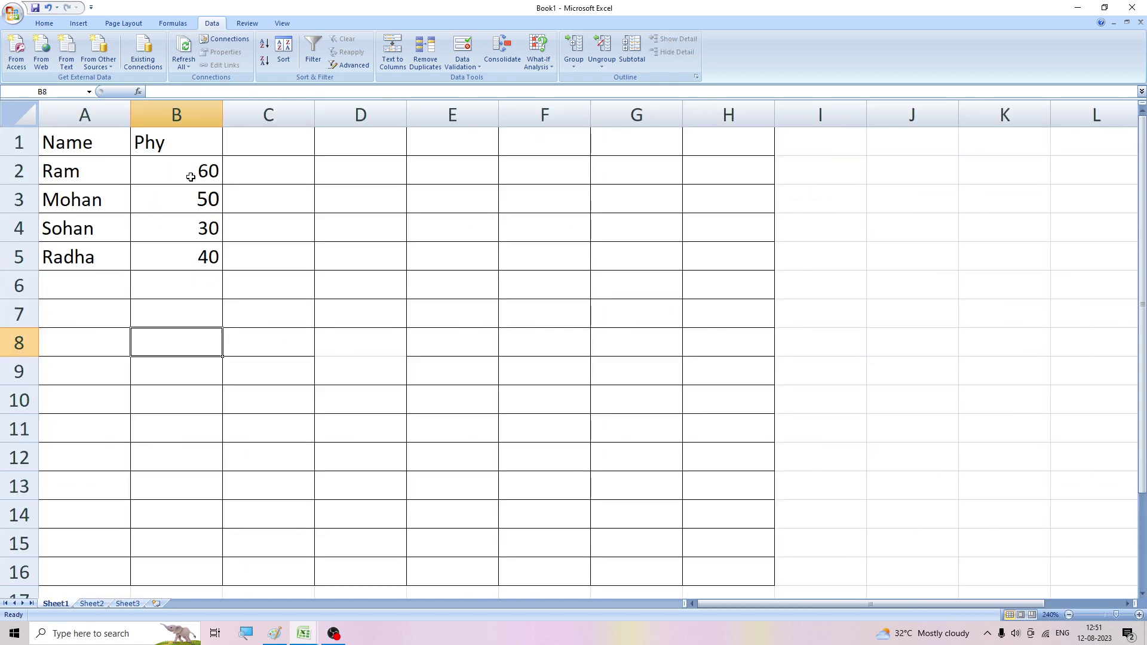
{"action": "left_click", "coordinate": [127, 604]}
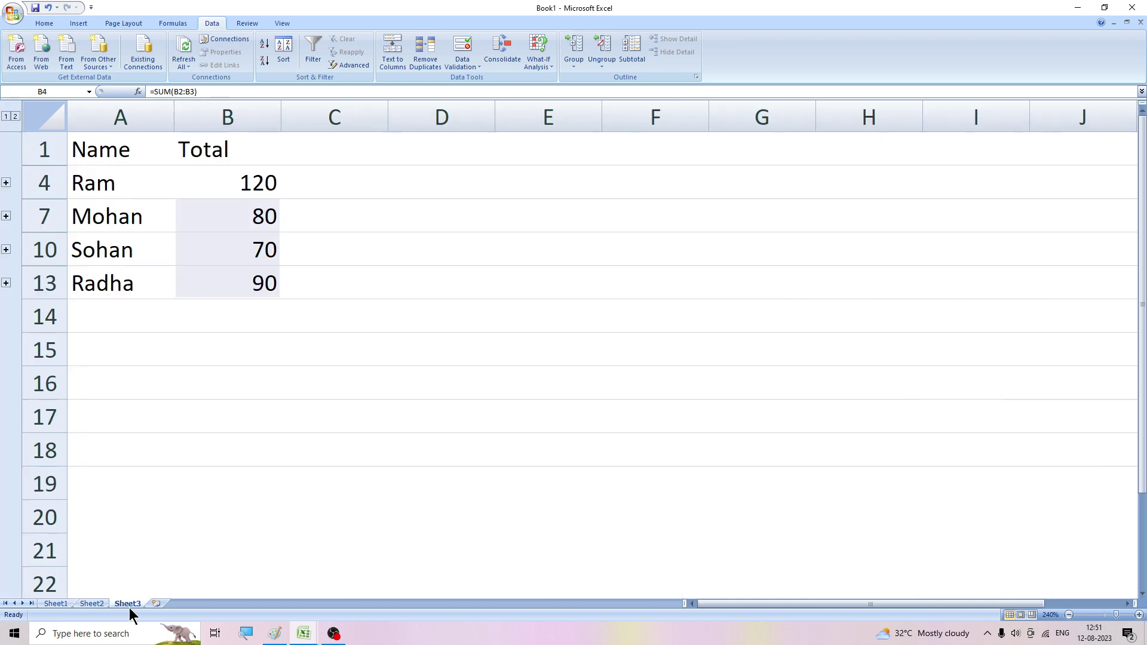
{"action": "left_click", "coordinate": [308, 235]}
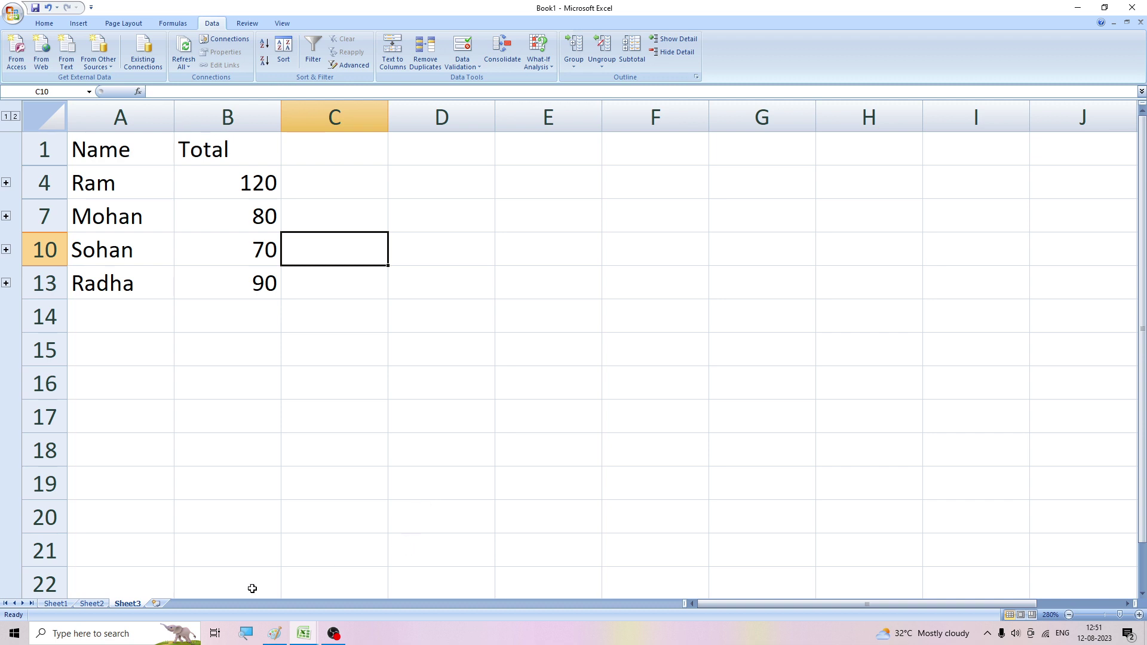
Step: Insert blank worksheets Sheet4 and Sheet5, then return to Sheet3 and select a cell below the table
{"action": "left_click", "coordinate": [157, 604]}
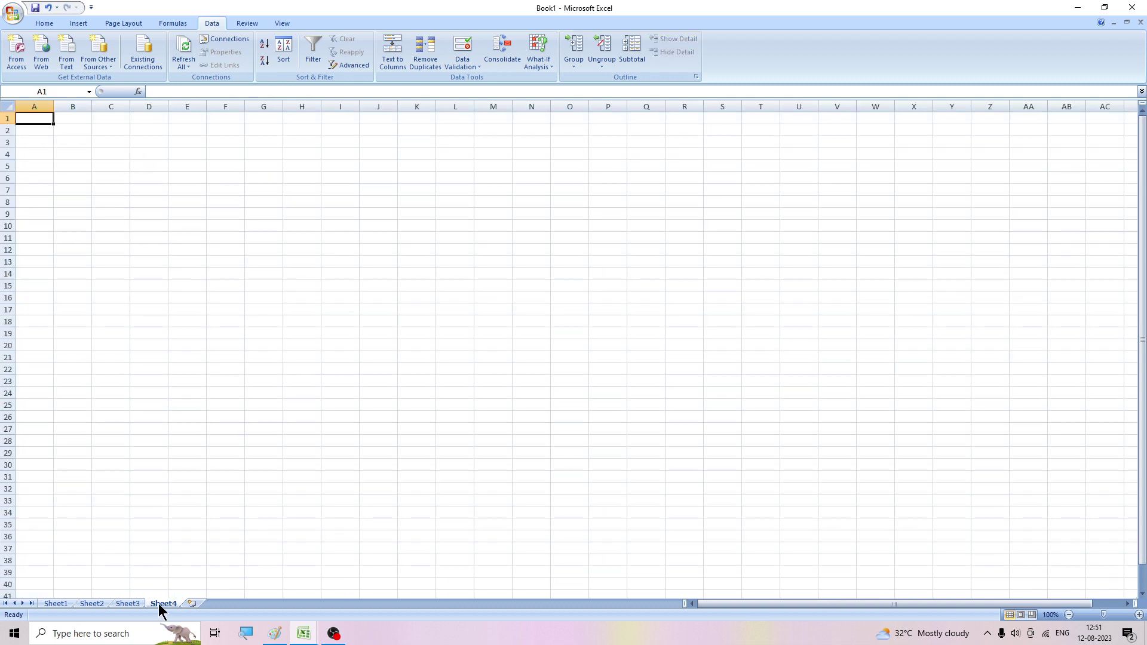
{"action": "left_click", "coordinate": [193, 603]}
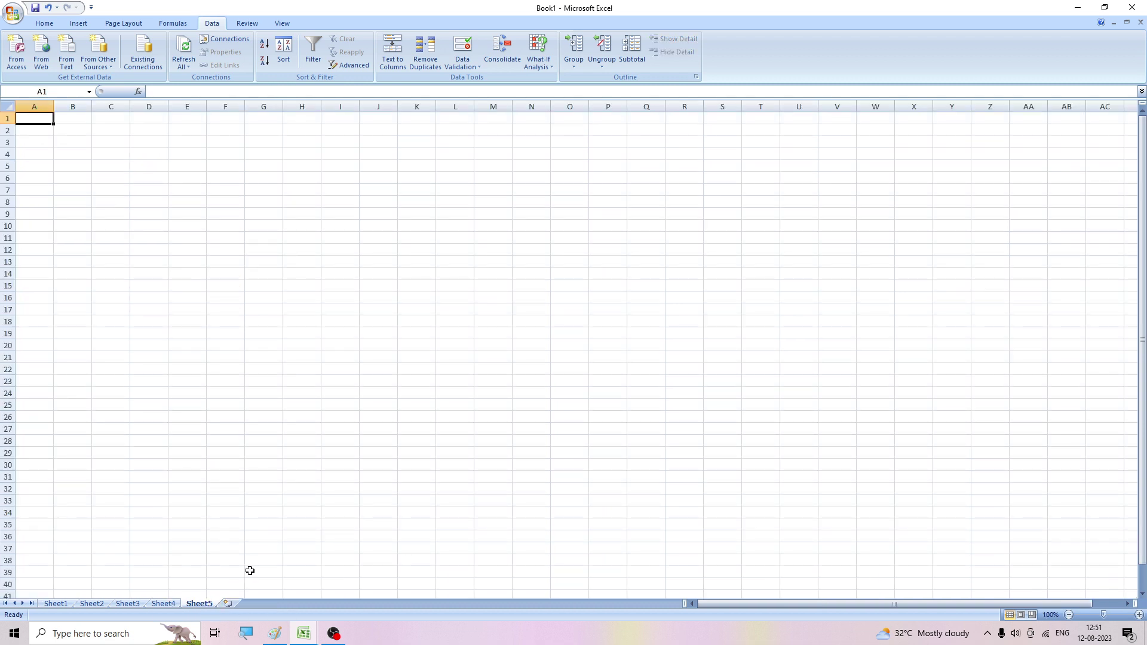
{"action": "left_click", "coordinate": [127, 604]}
{"action": "left_click", "coordinate": [217, 429]}
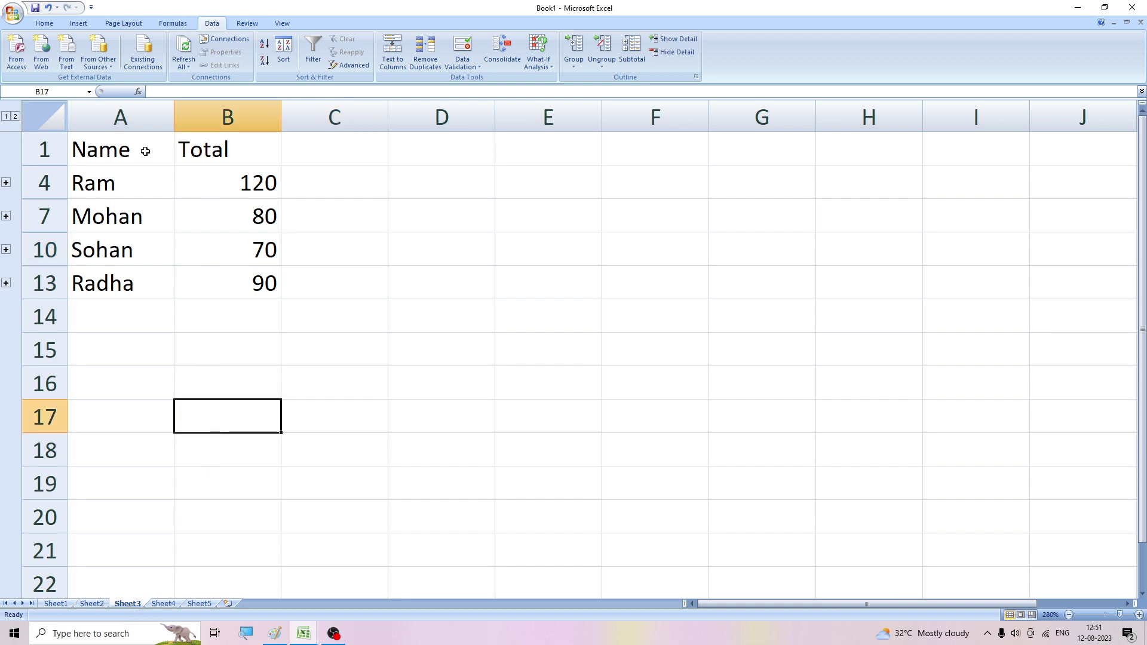